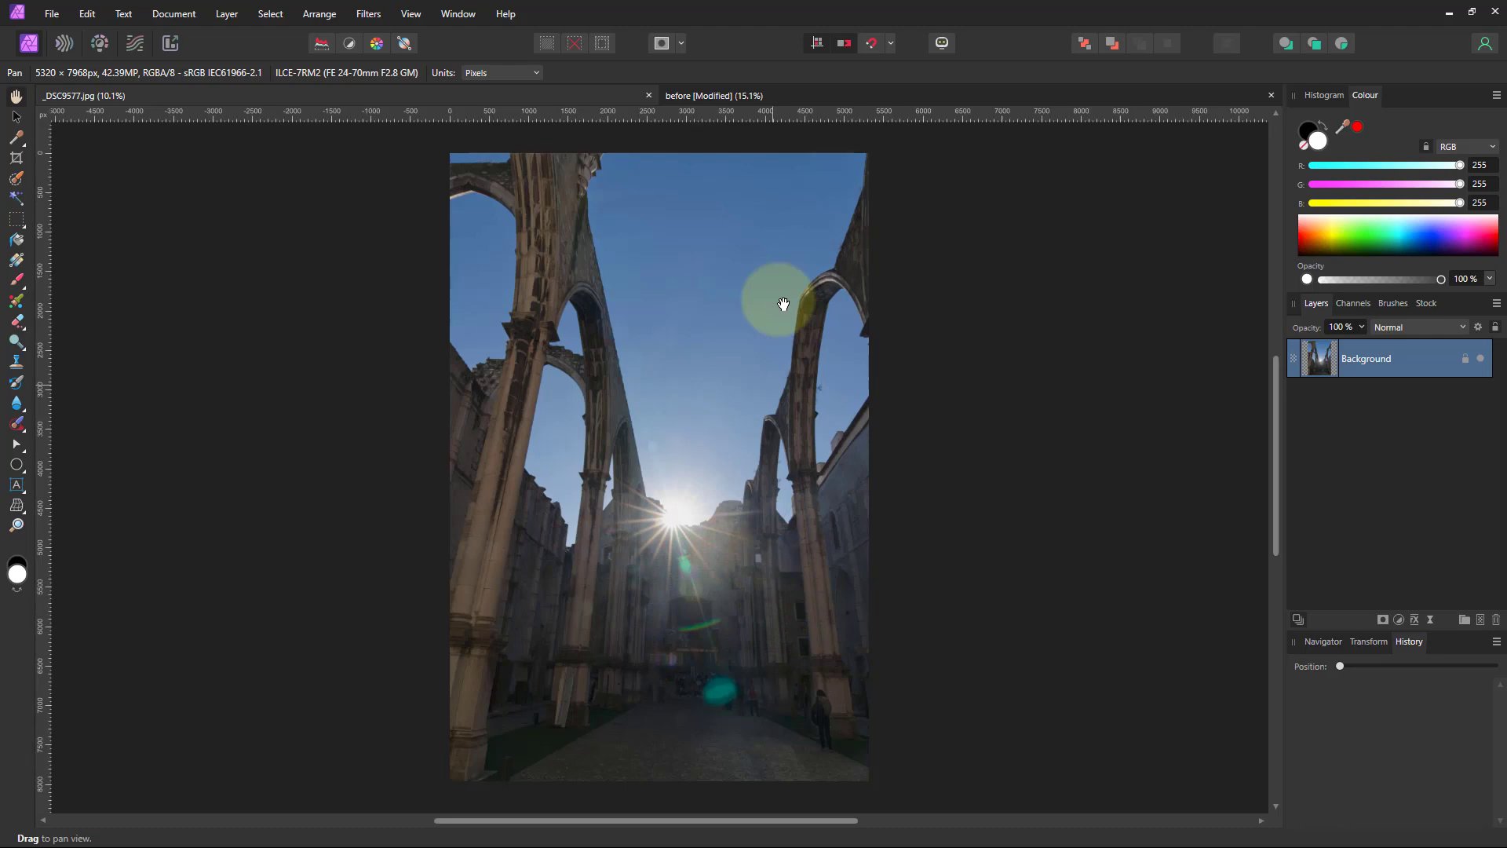
- Bring the 'before' upward-arches document to the front
click(855, 100)
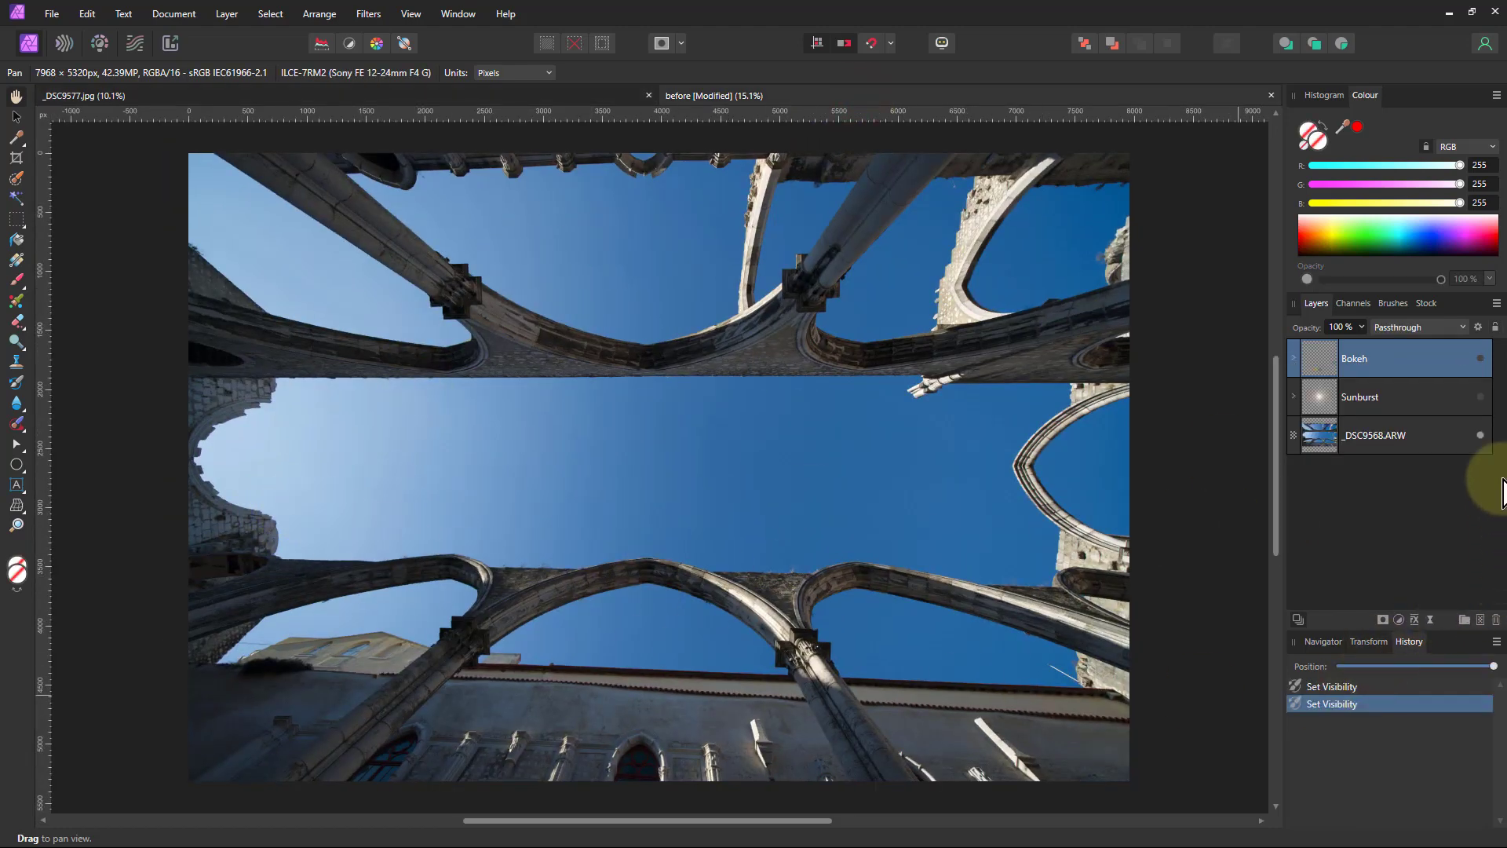
- Turn on the Sunburst and Bokeh layers so both flares show over the arches
click(1480, 396)
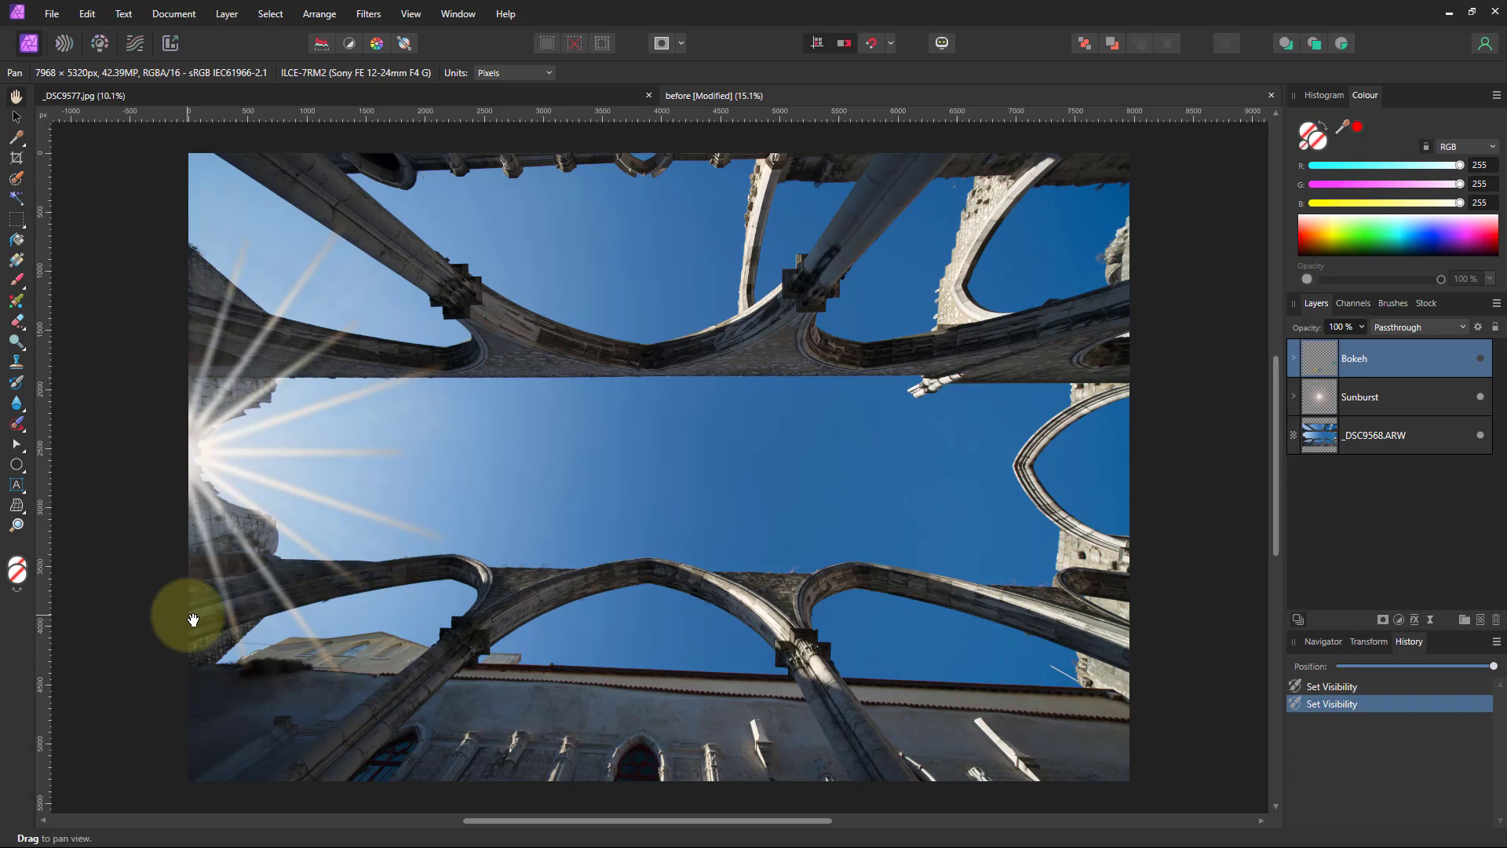
click(1480, 358)
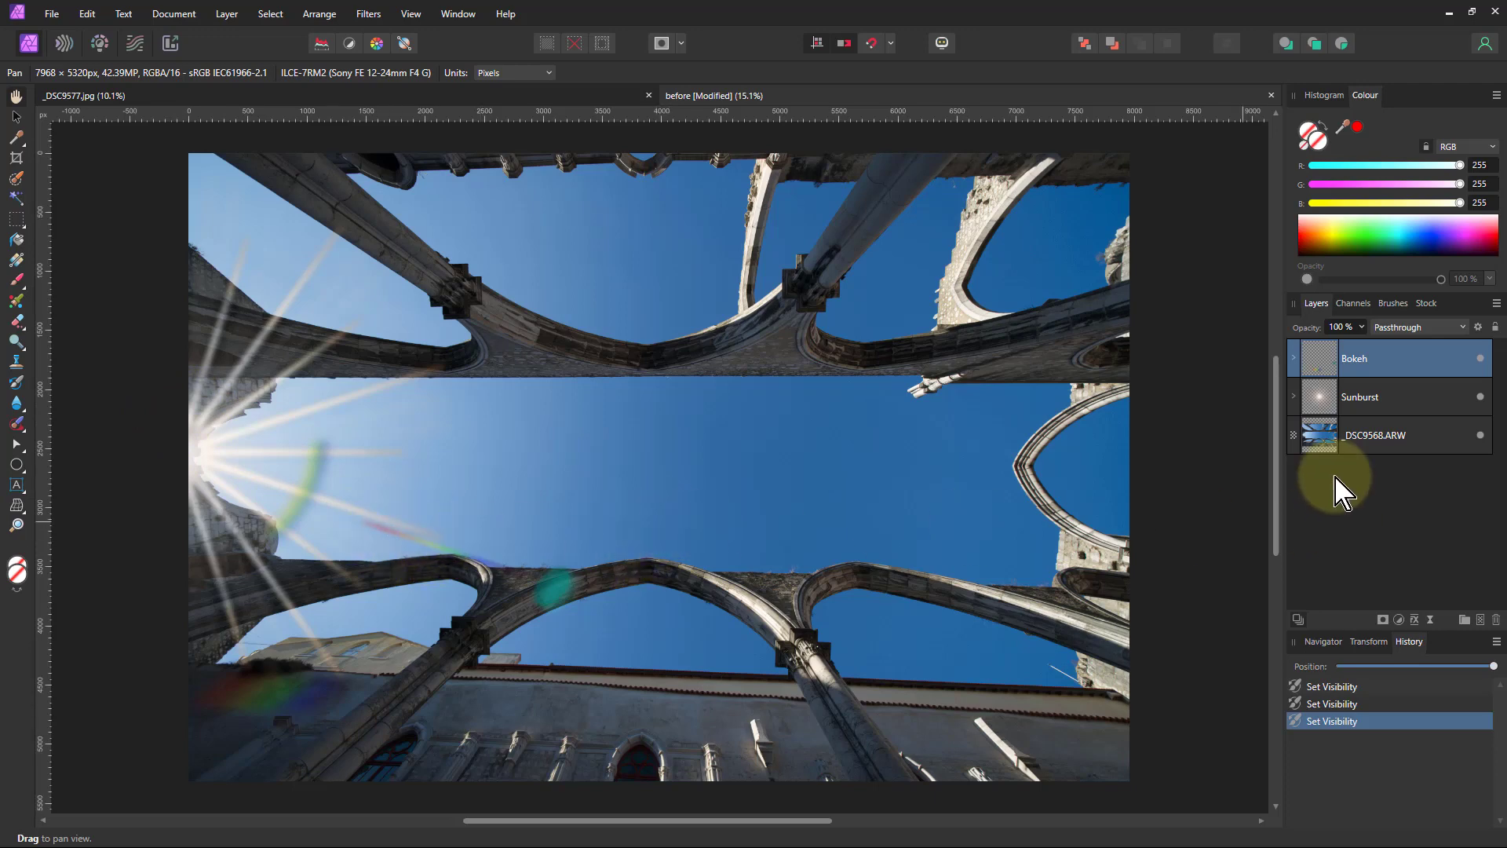
- Expand the Bokeh group and lower the Curve flare layer's opacity to 50%
click(1295, 361)
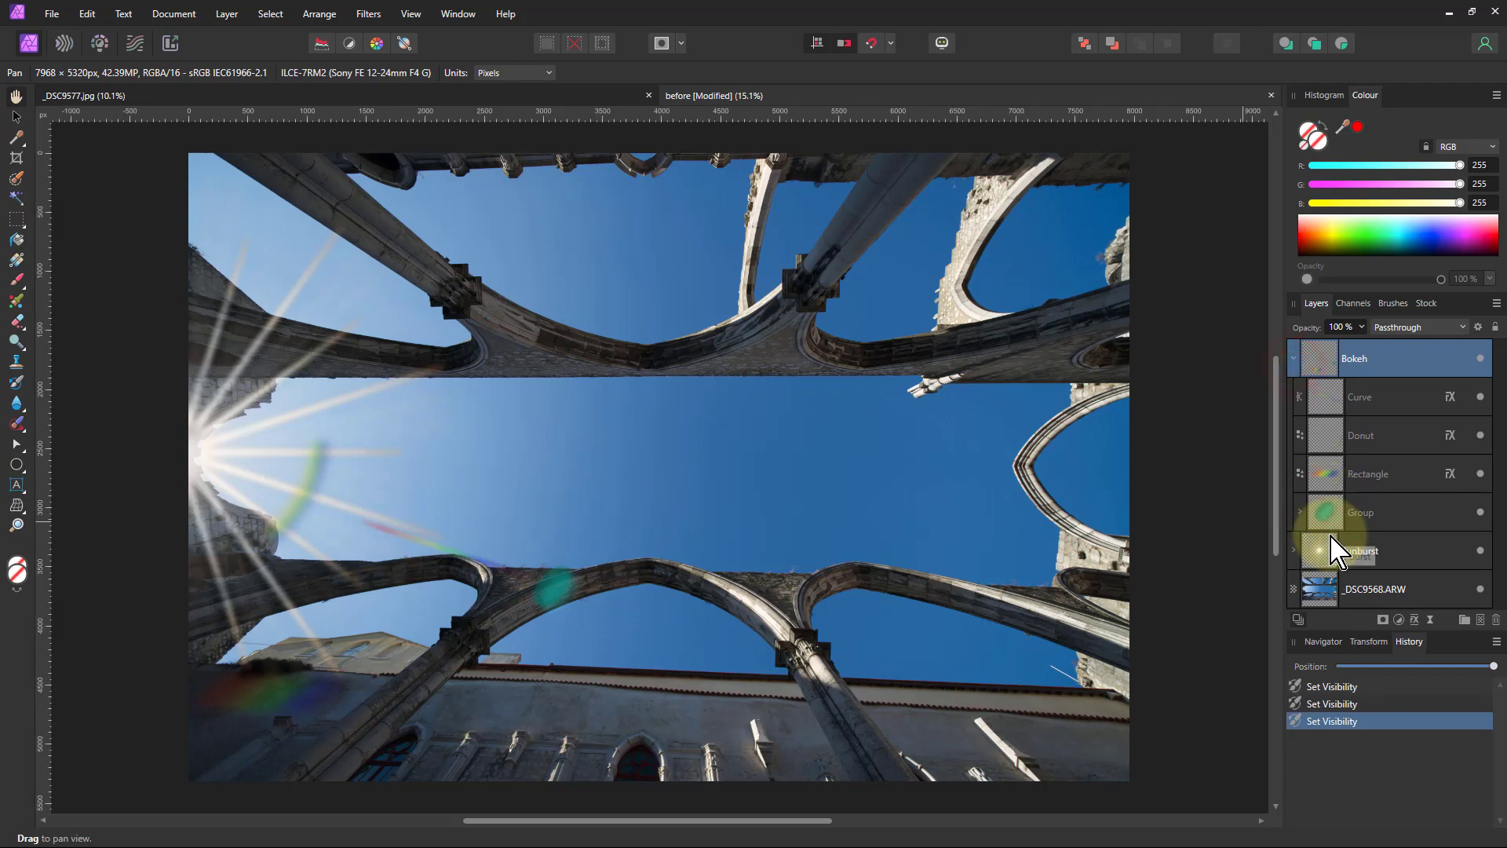
click(1360, 408)
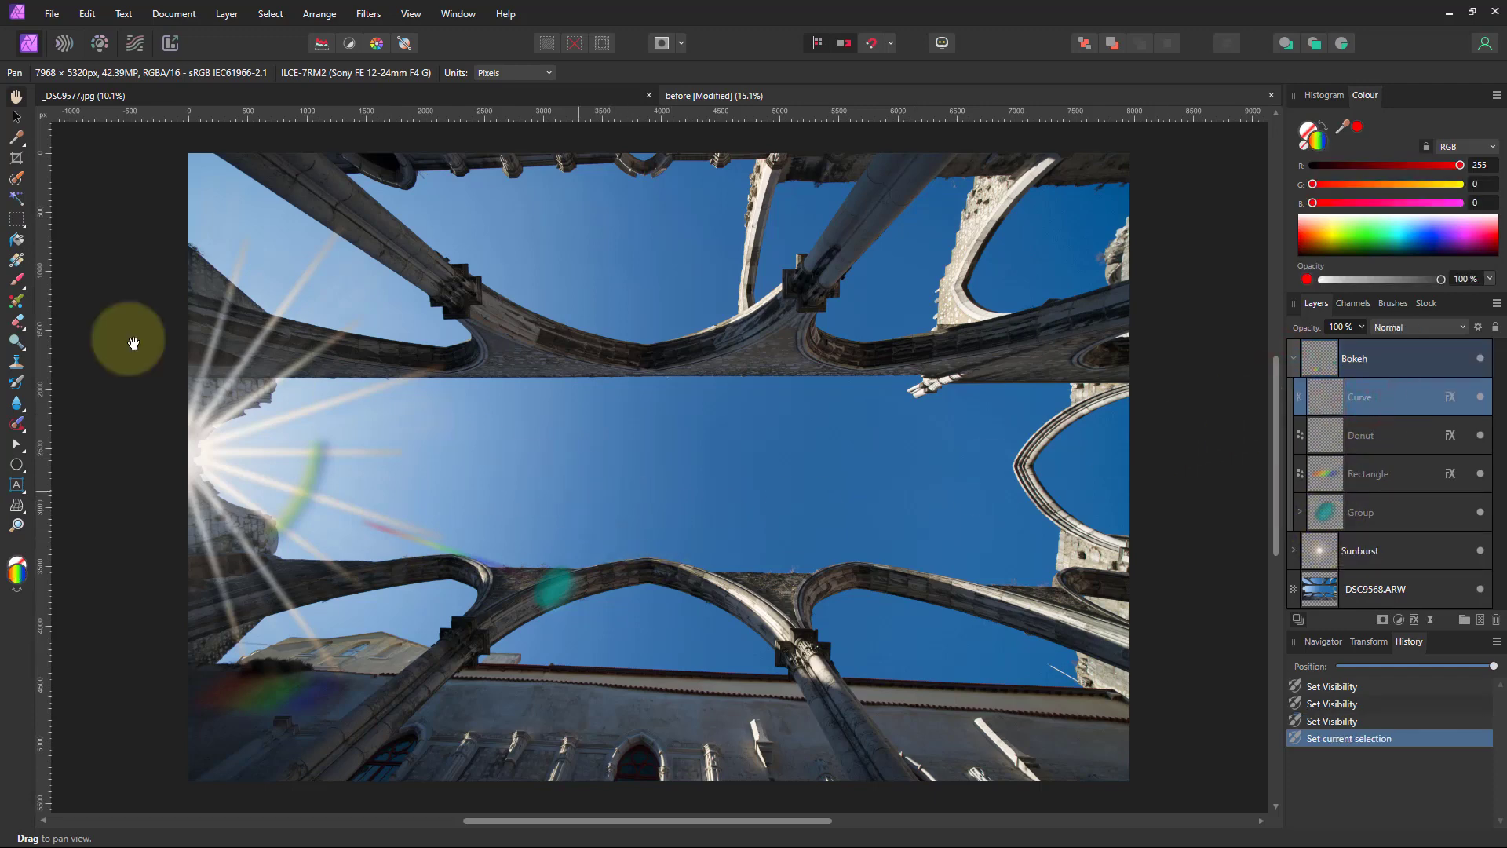
click(17, 116)
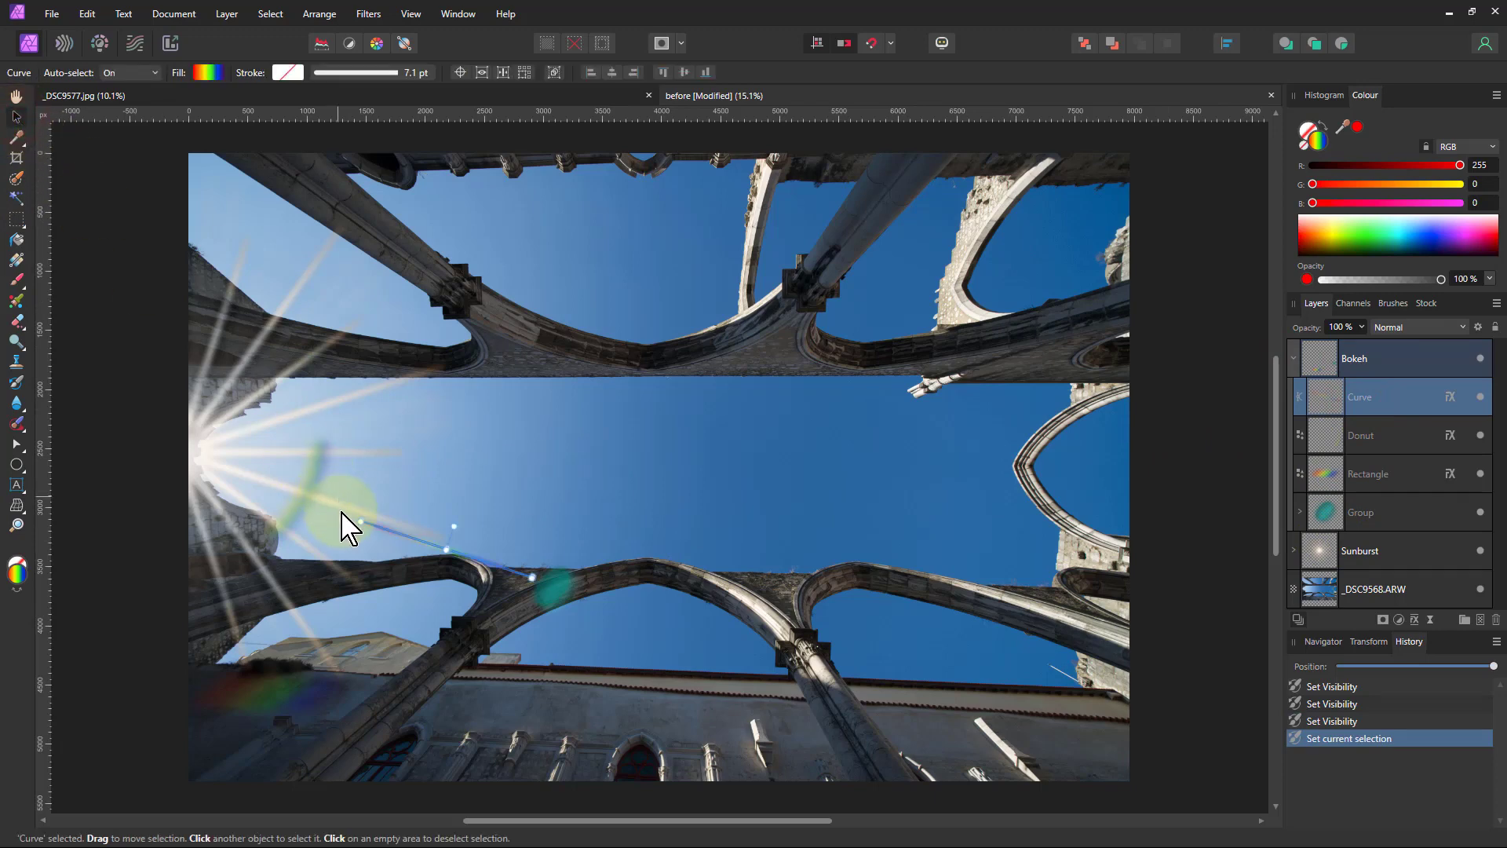
click(16, 97)
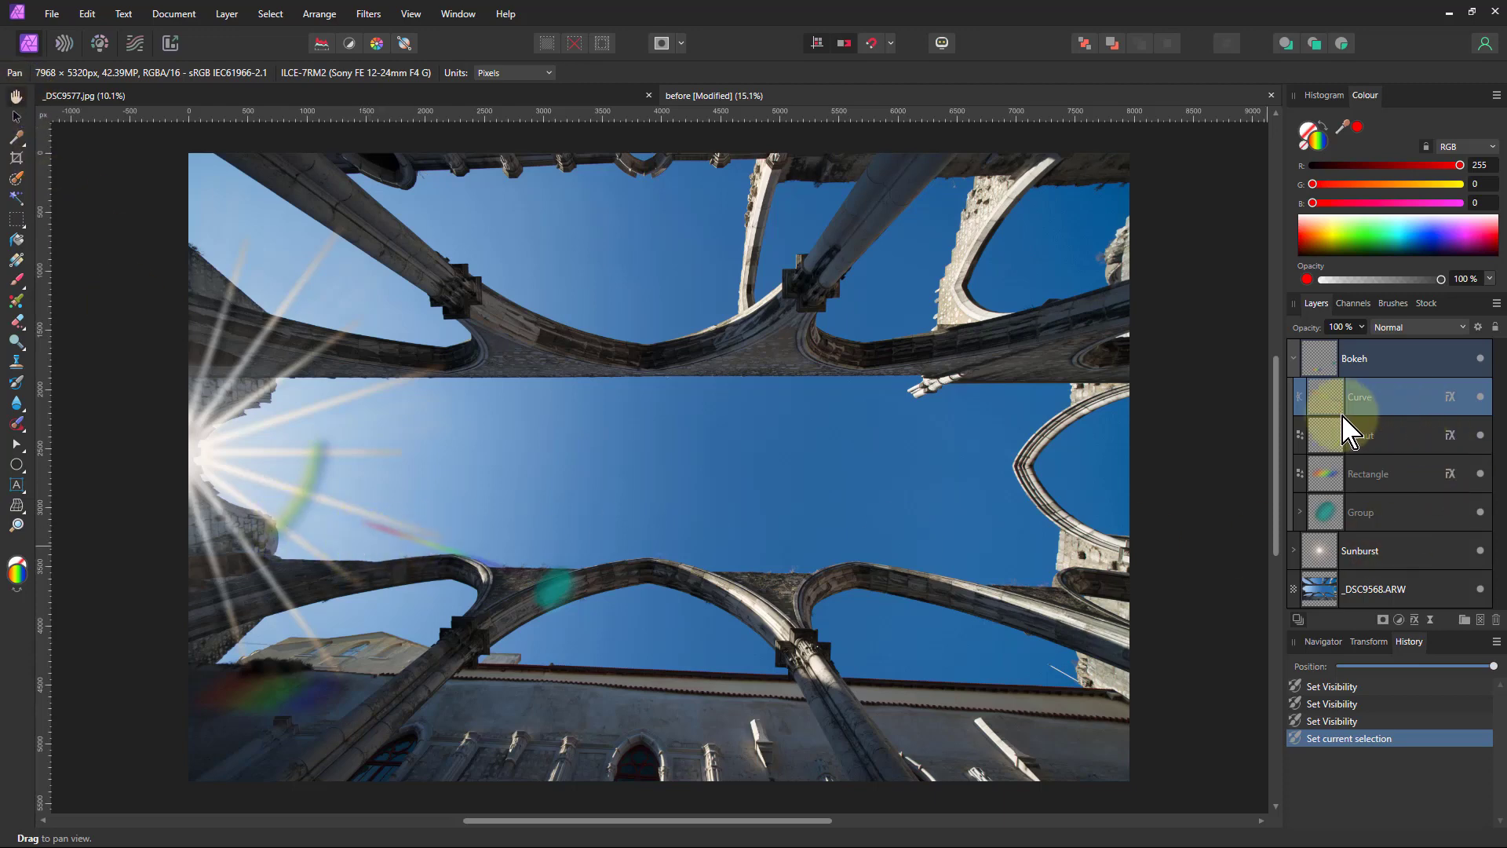
click(1362, 327)
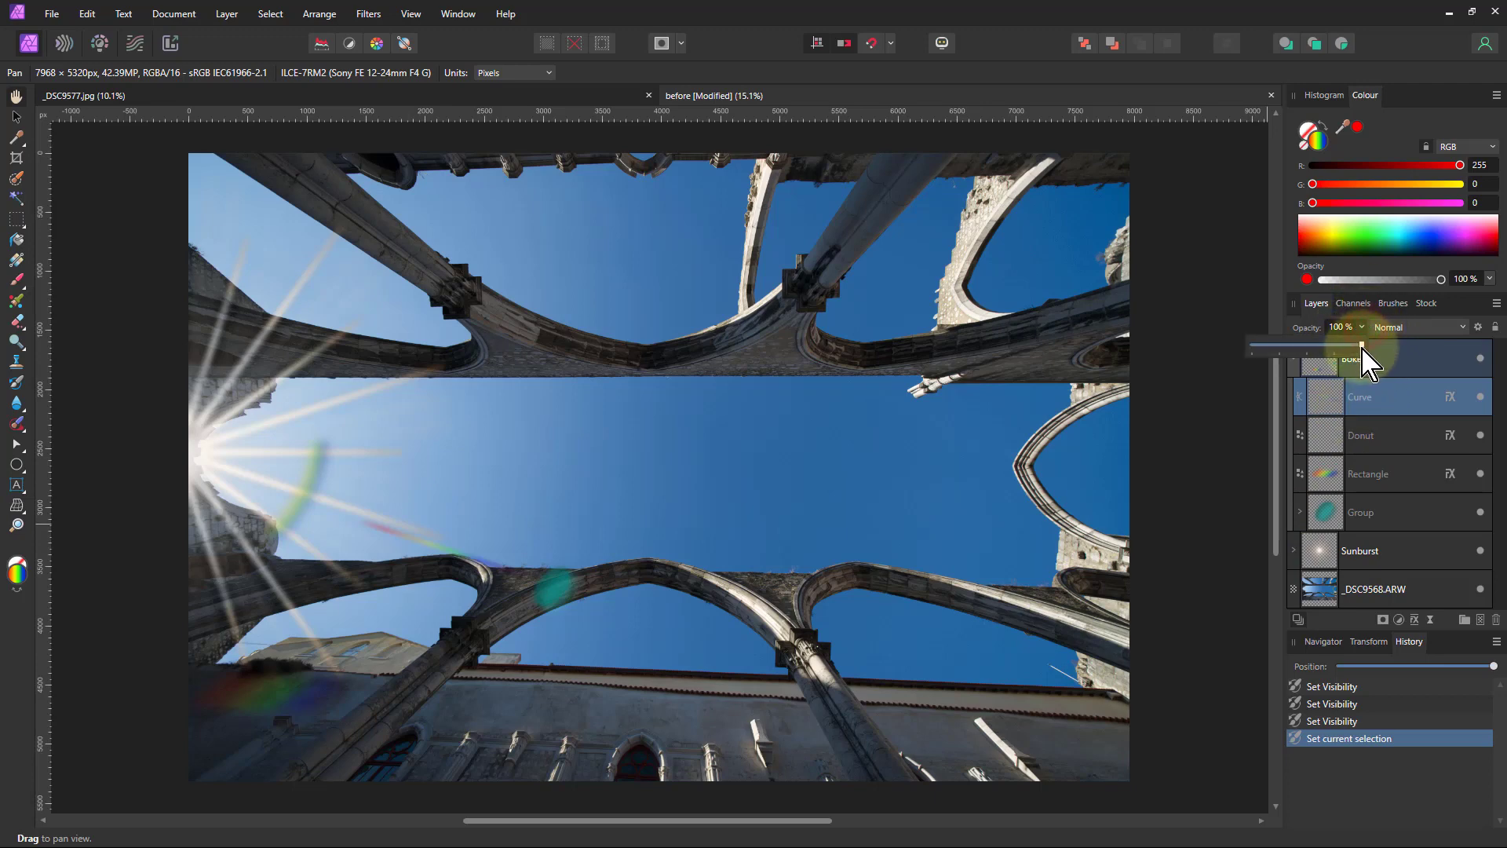
drag(1357, 344, 1308, 364)
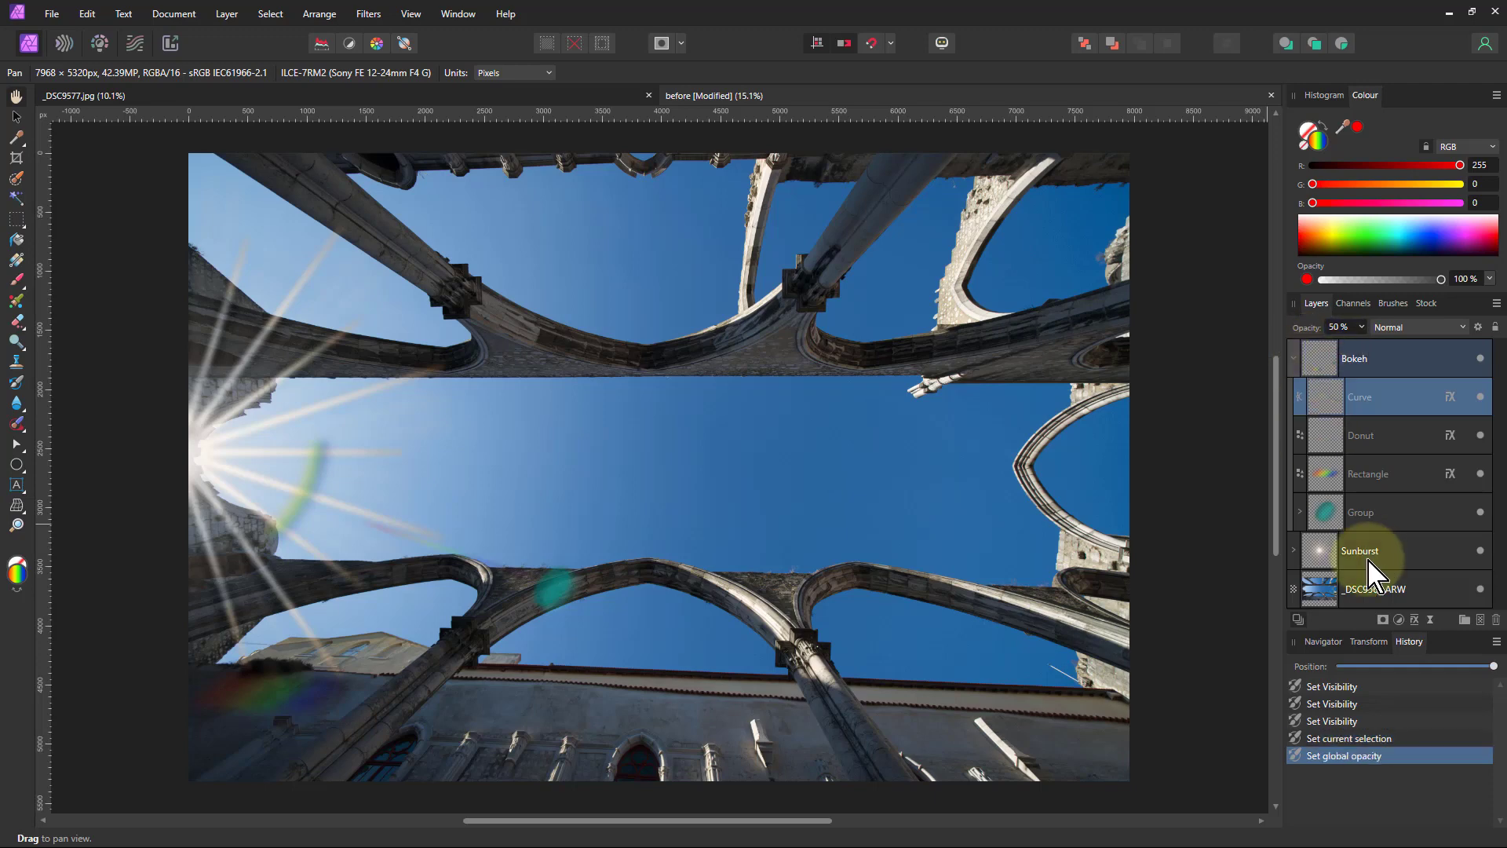
click(1336, 446)
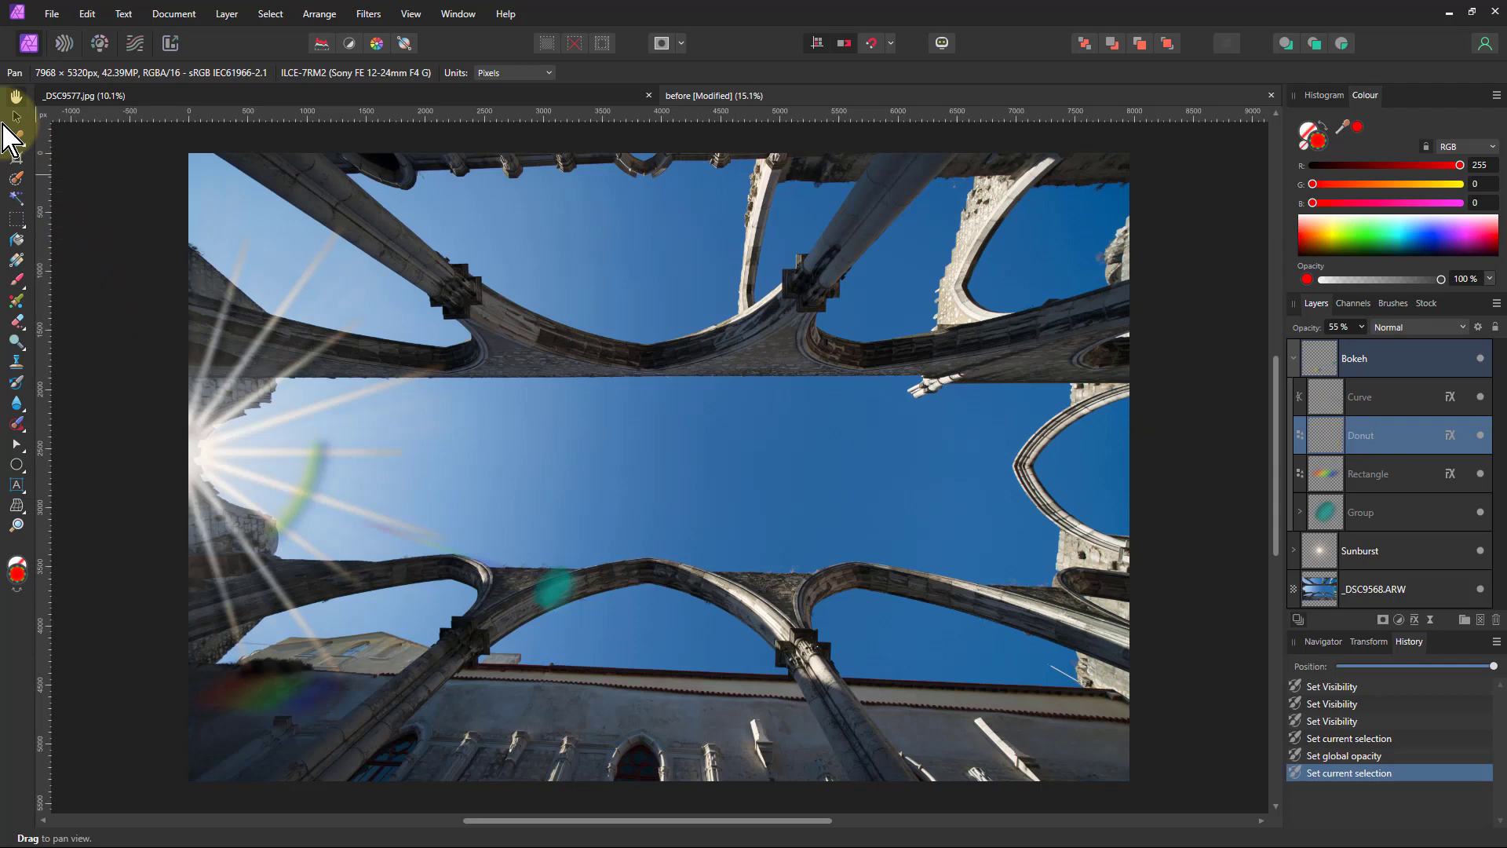
- Move the green Donut arc down and left beside the sunburst and enlarge it slightly
click(19, 118)
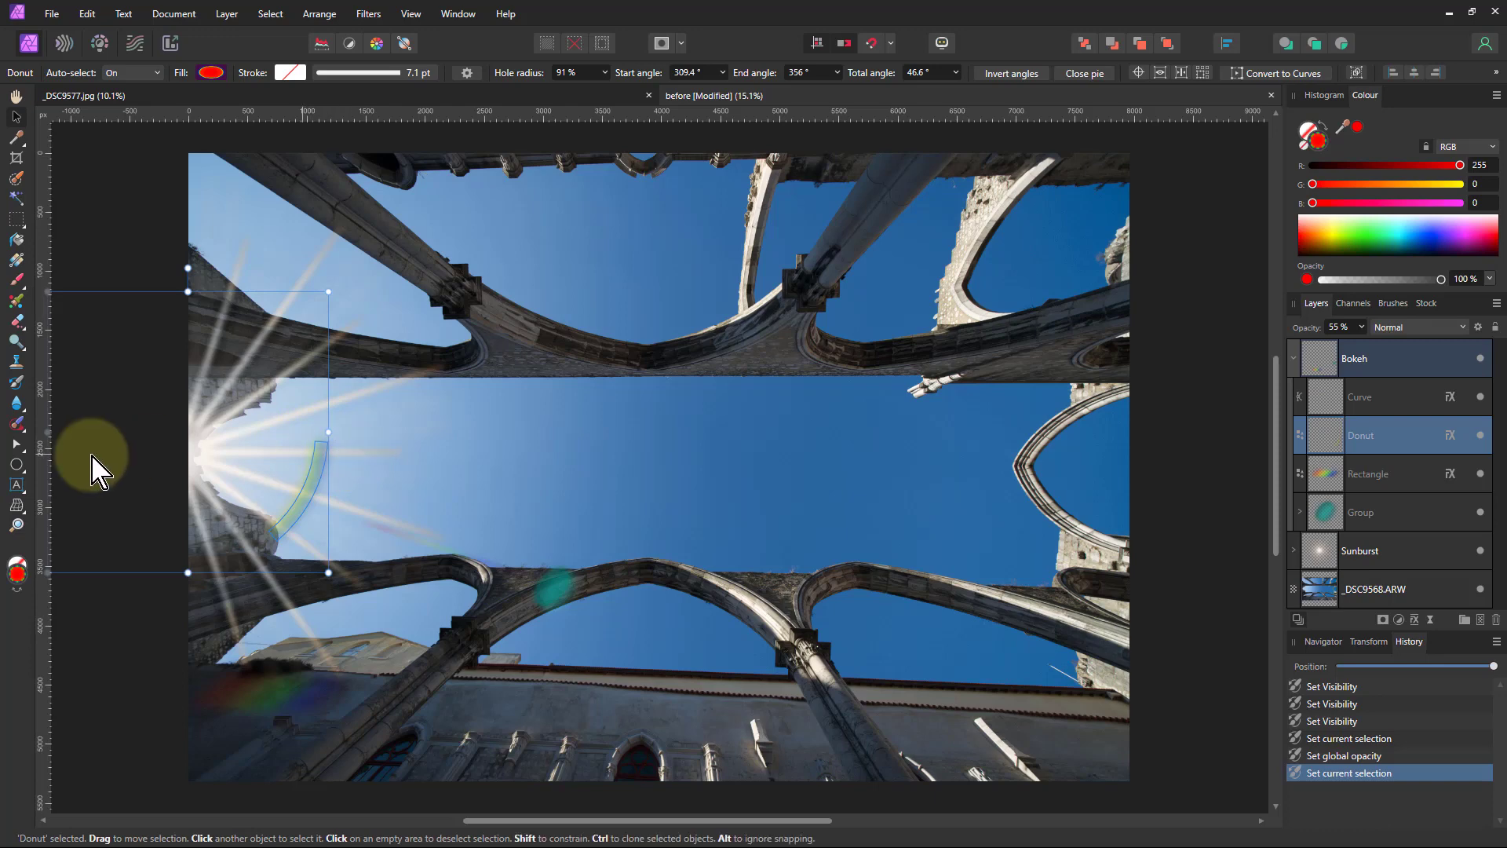
drag(169, 445, 172, 464)
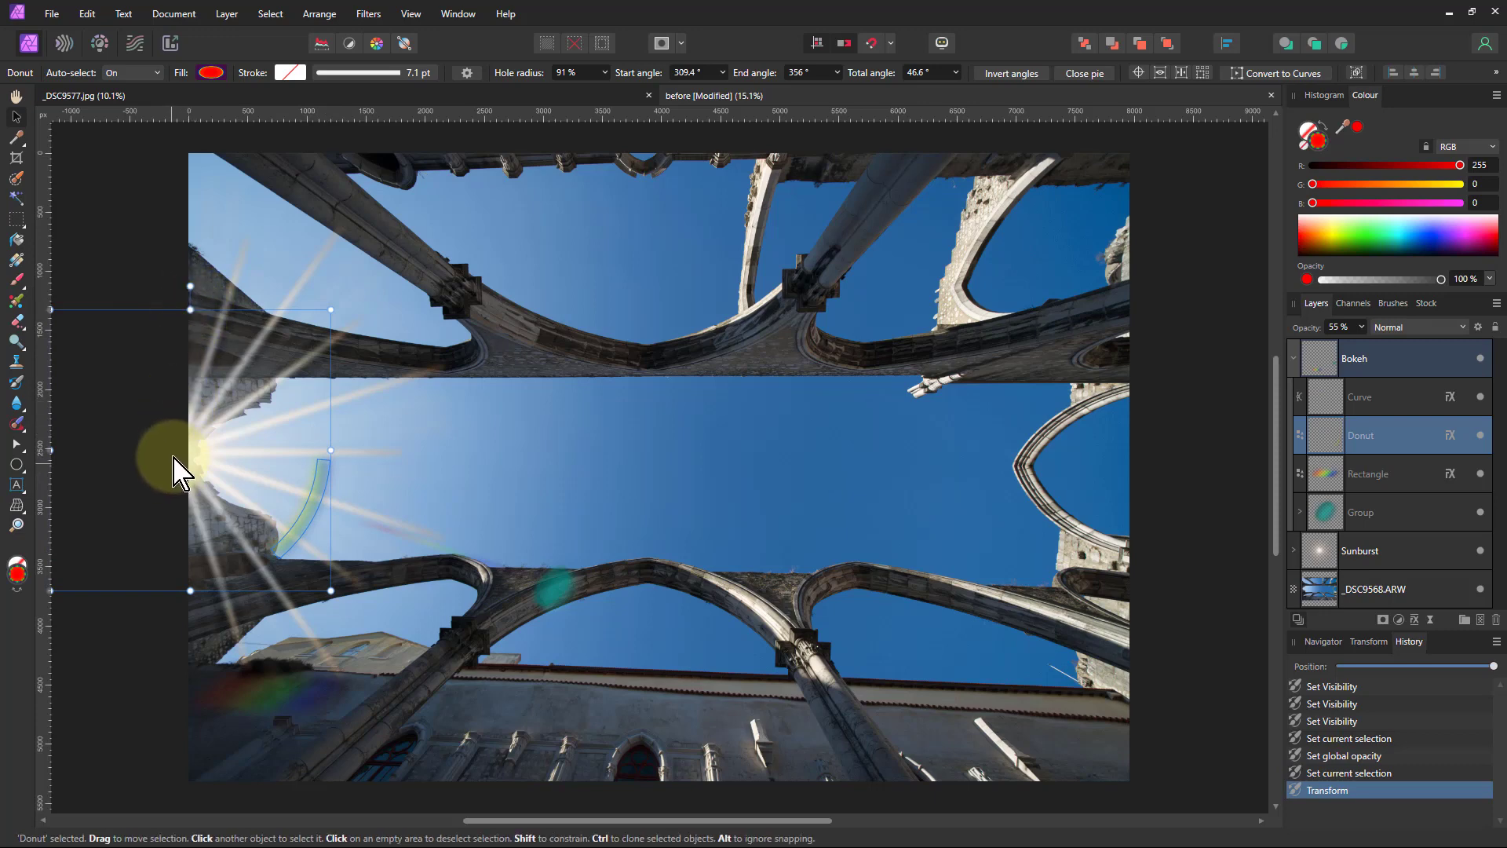
drag(172, 447, 164, 448)
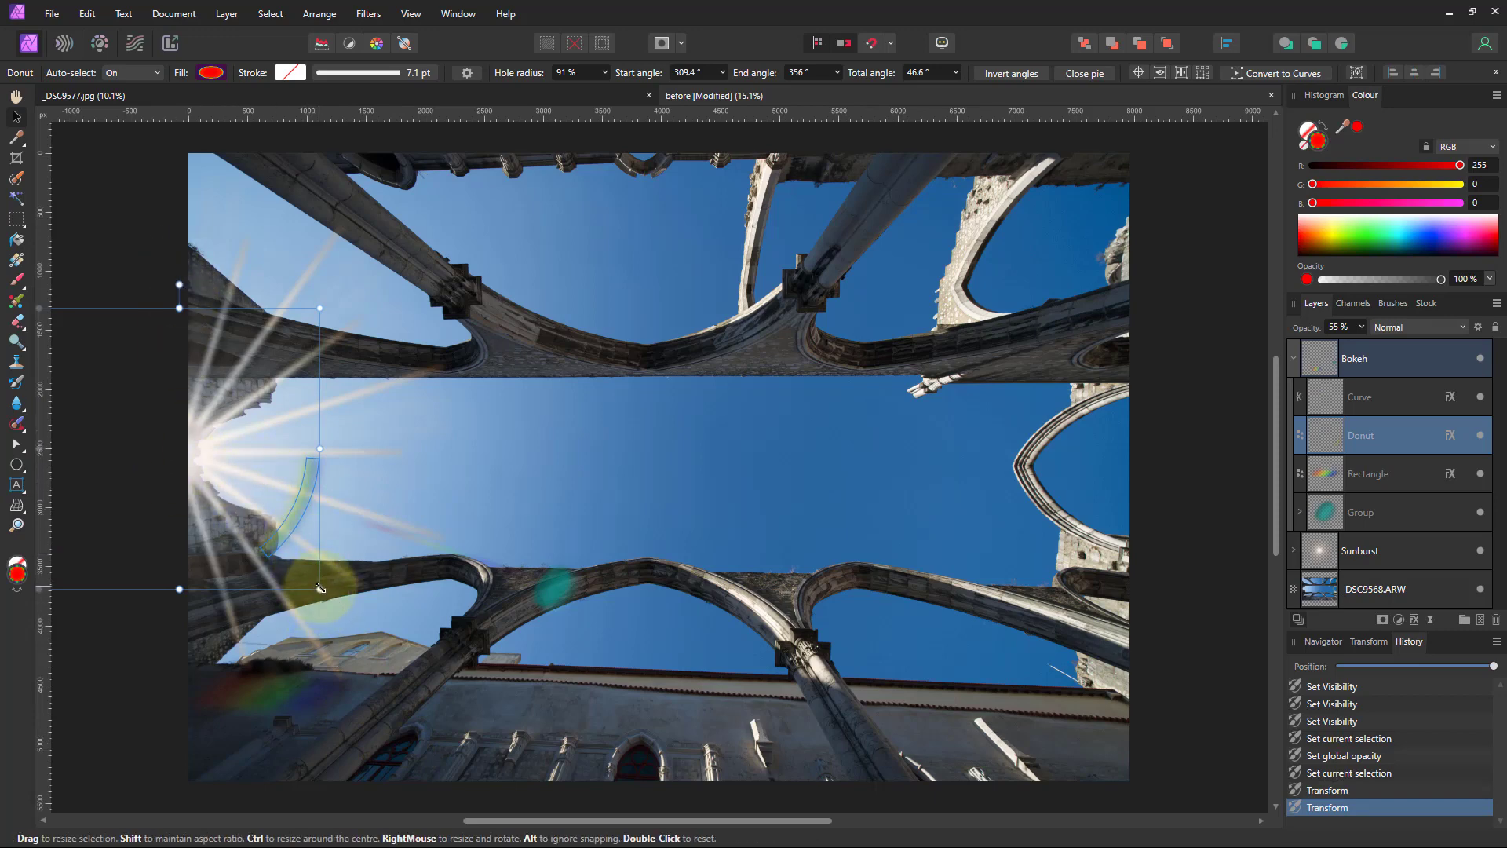
drag(320, 590, 341, 611)
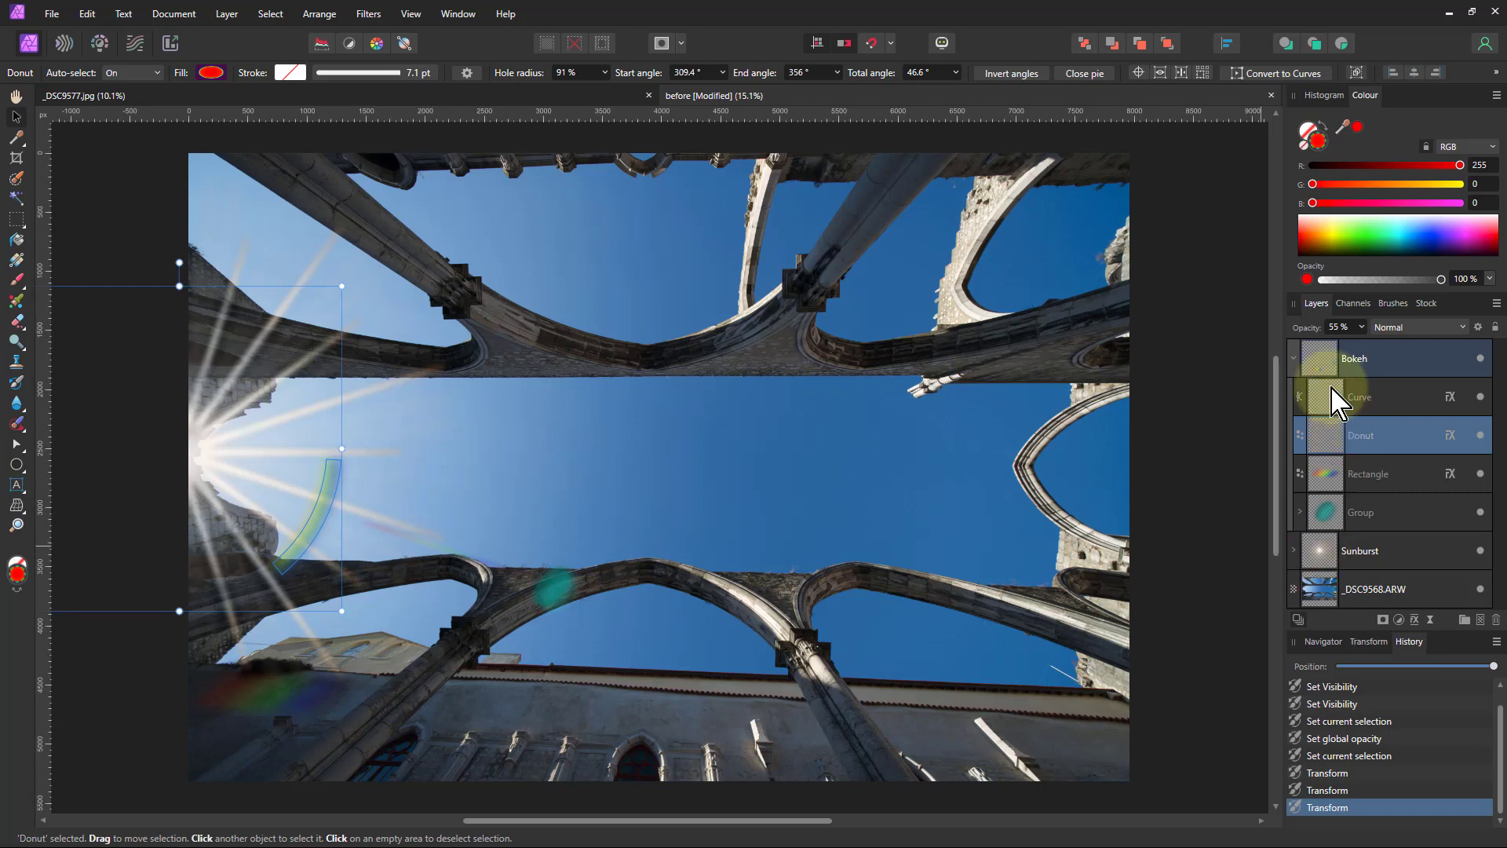
- Collapse the Bokeh group and select it in the arches document
click(1294, 357)
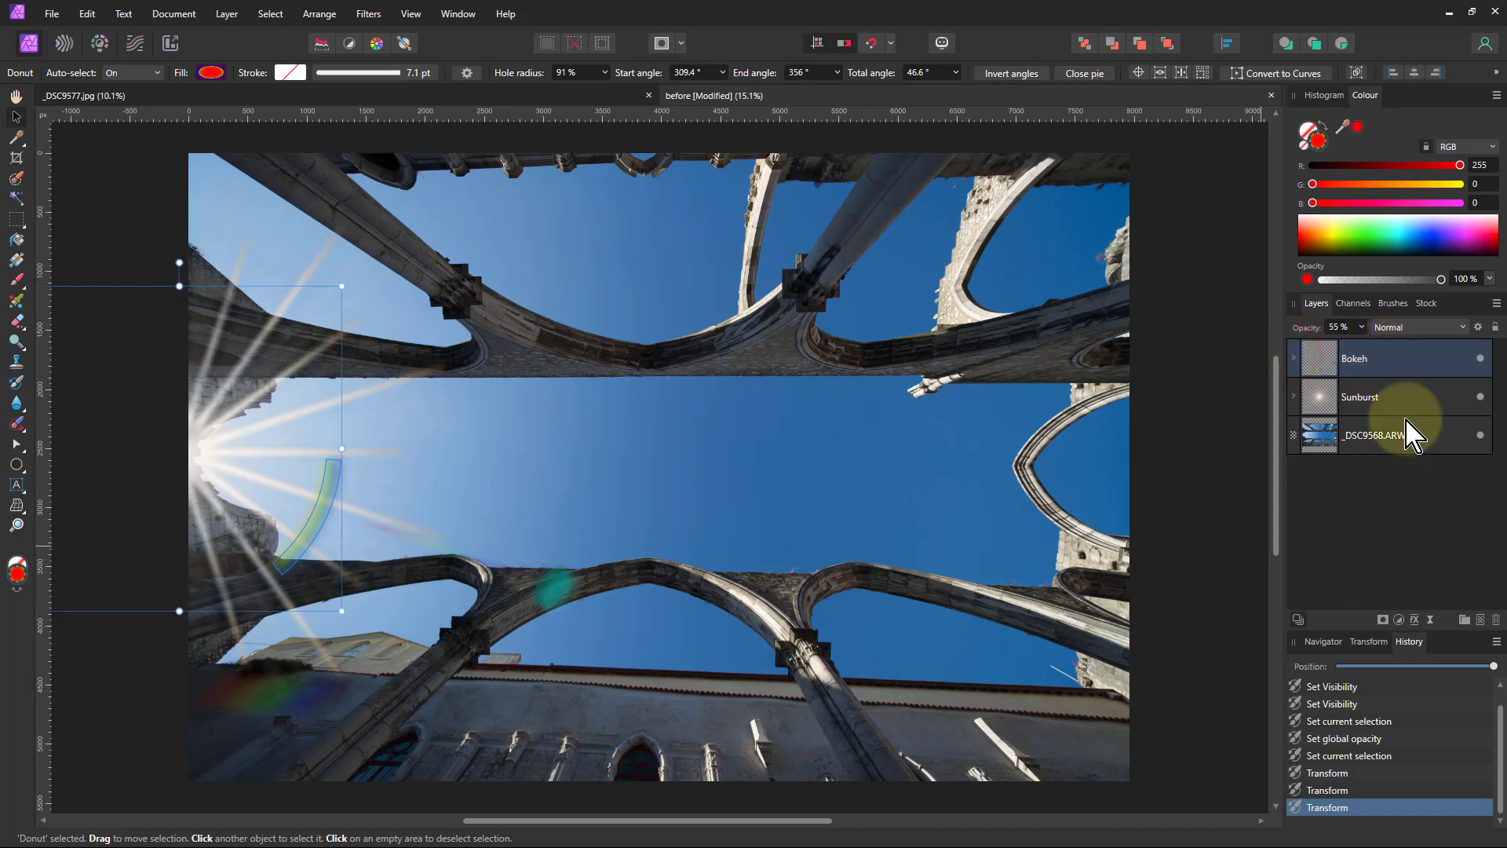
click(702, 534)
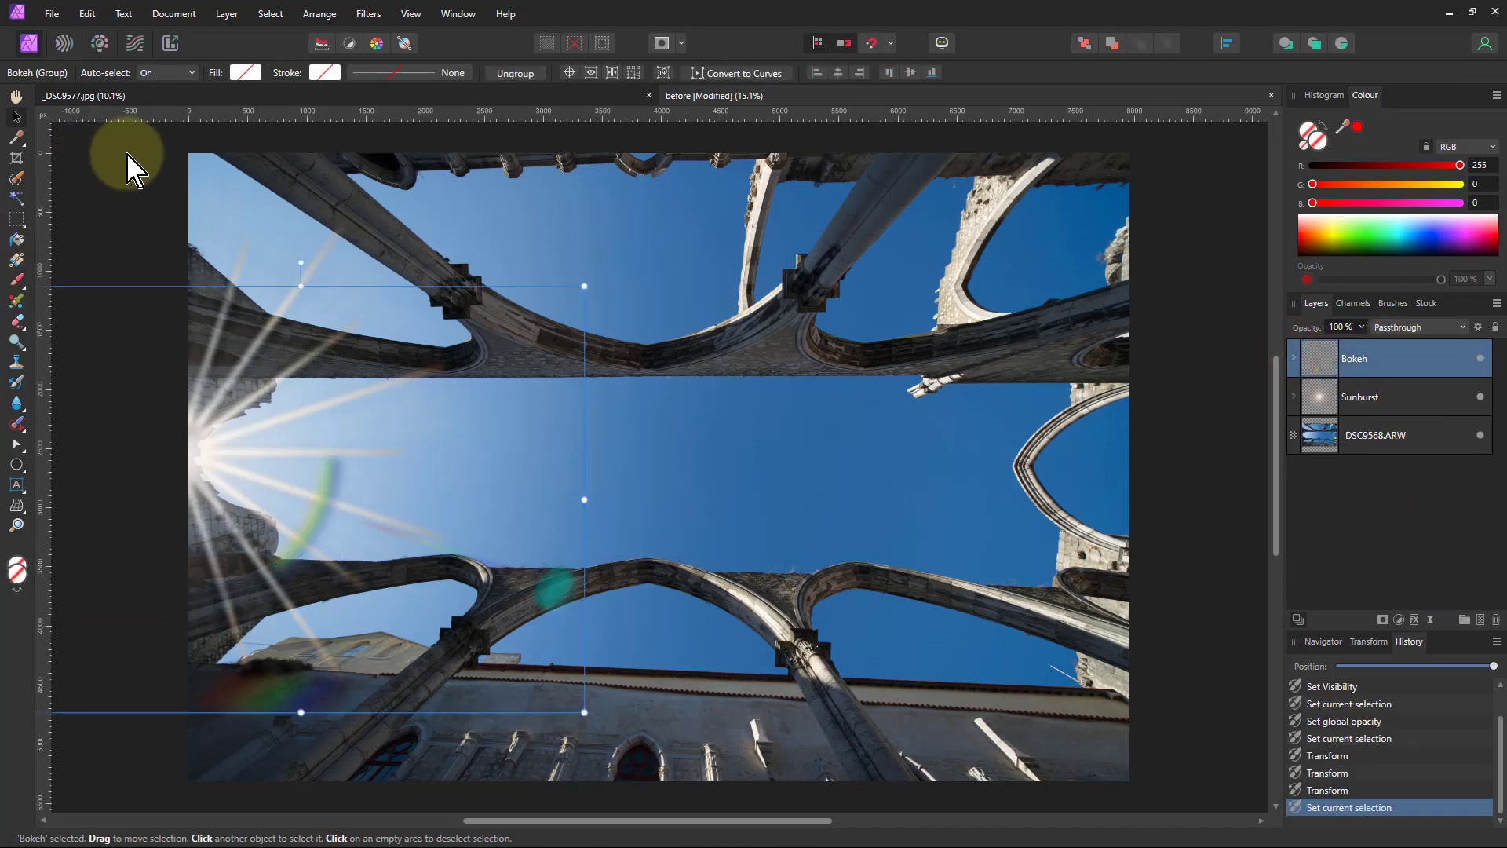
click(322, 97)
key(h)
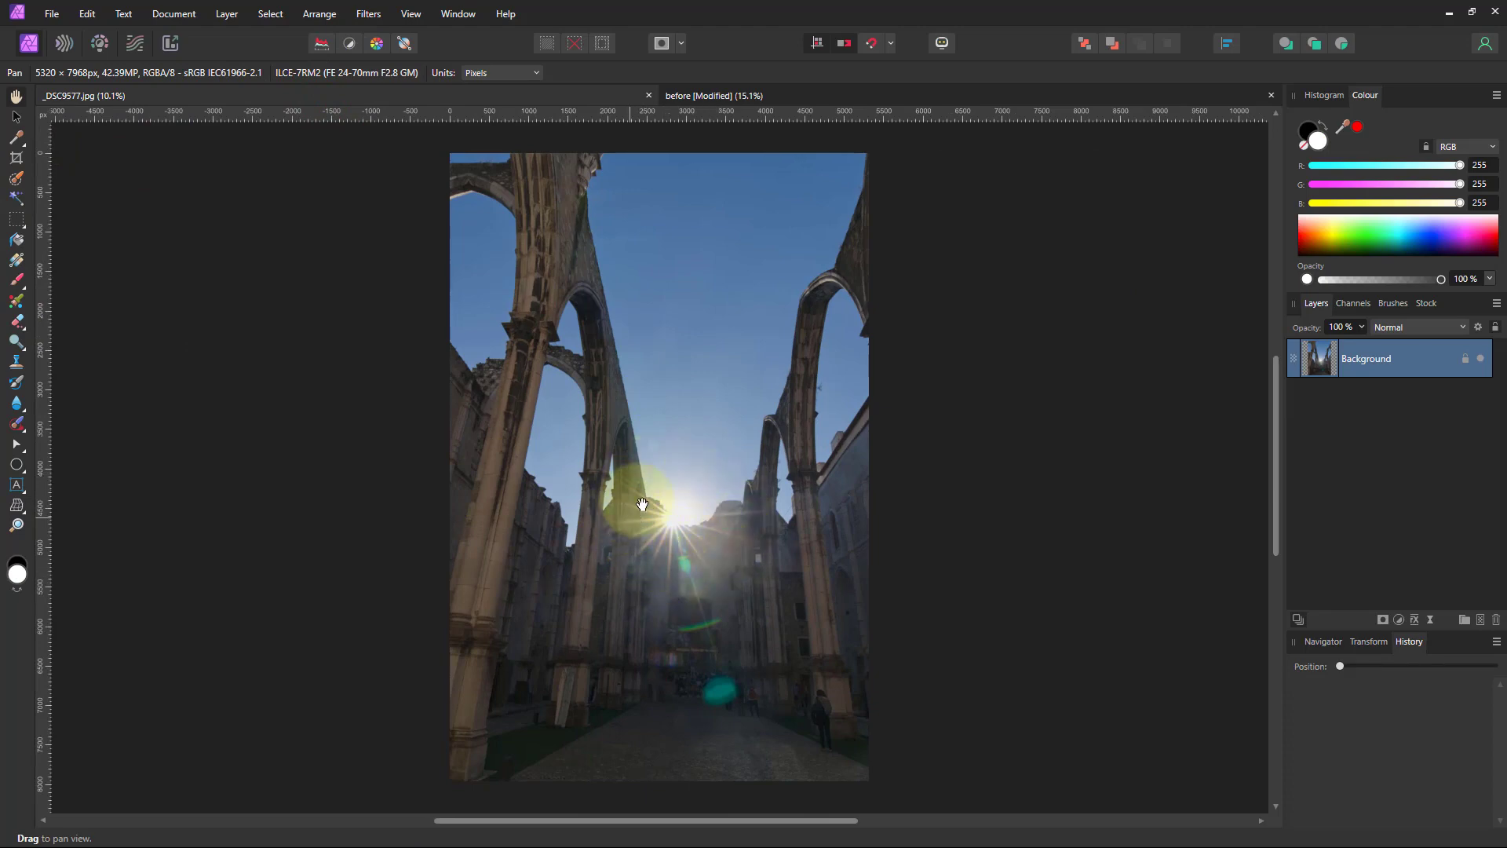
click(773, 95)
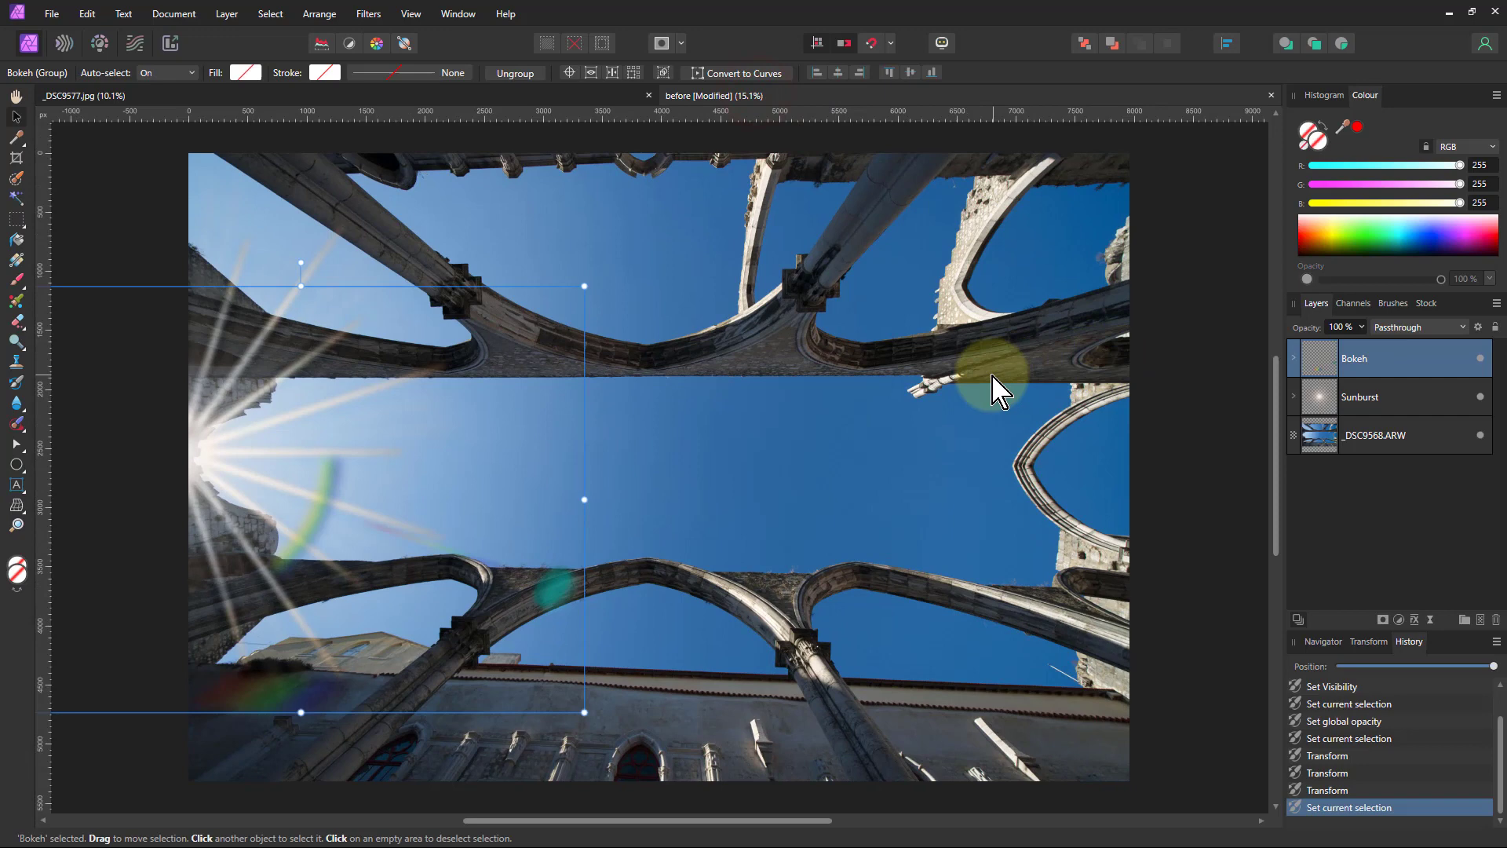
- Draw a large white-filled circle with the Ellipse Tool, centred on the sunburst
click(17, 464)
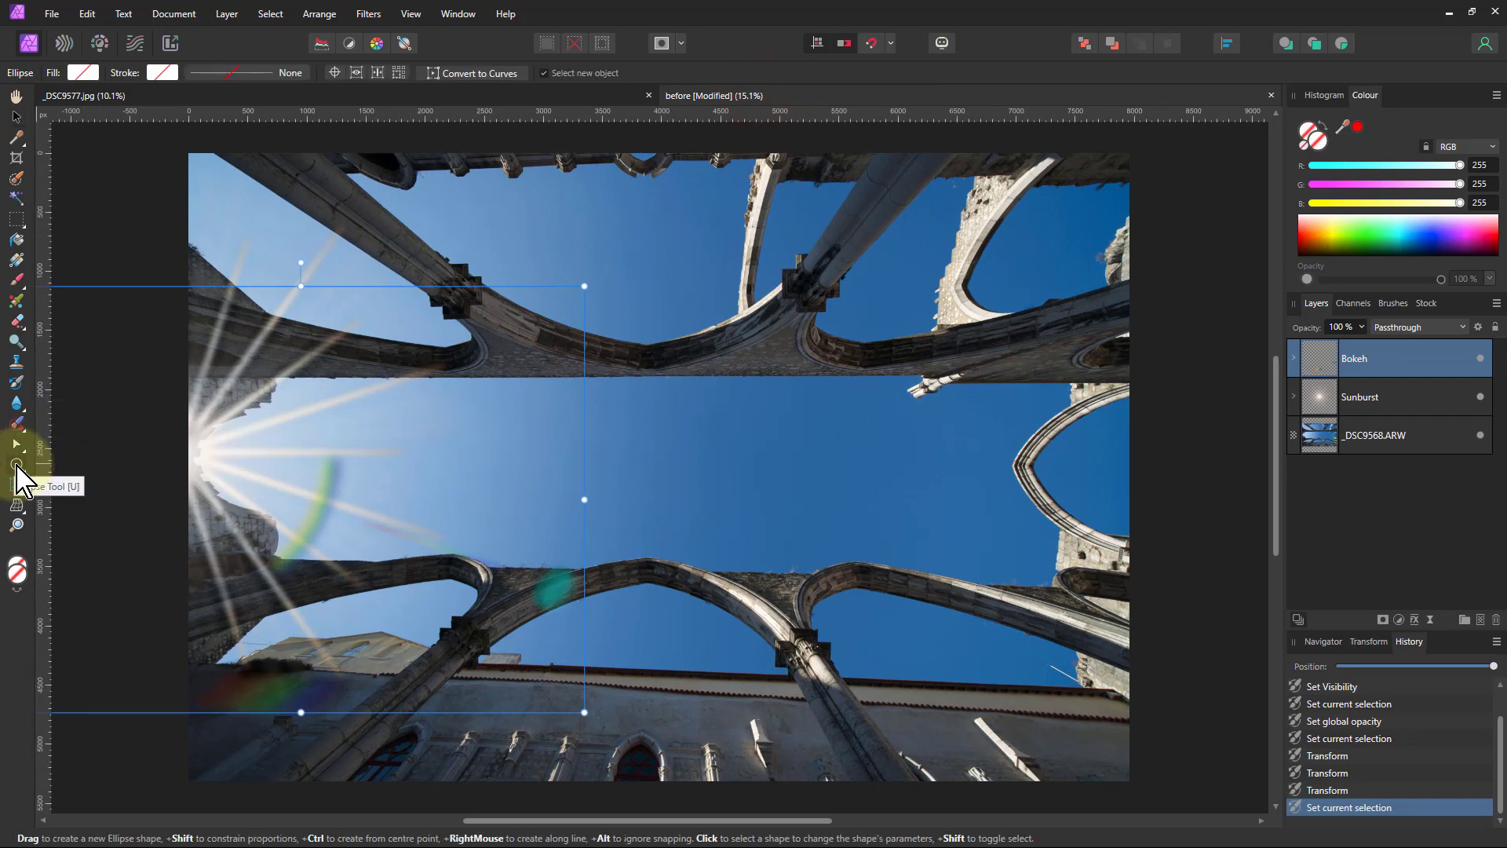
click(18, 468)
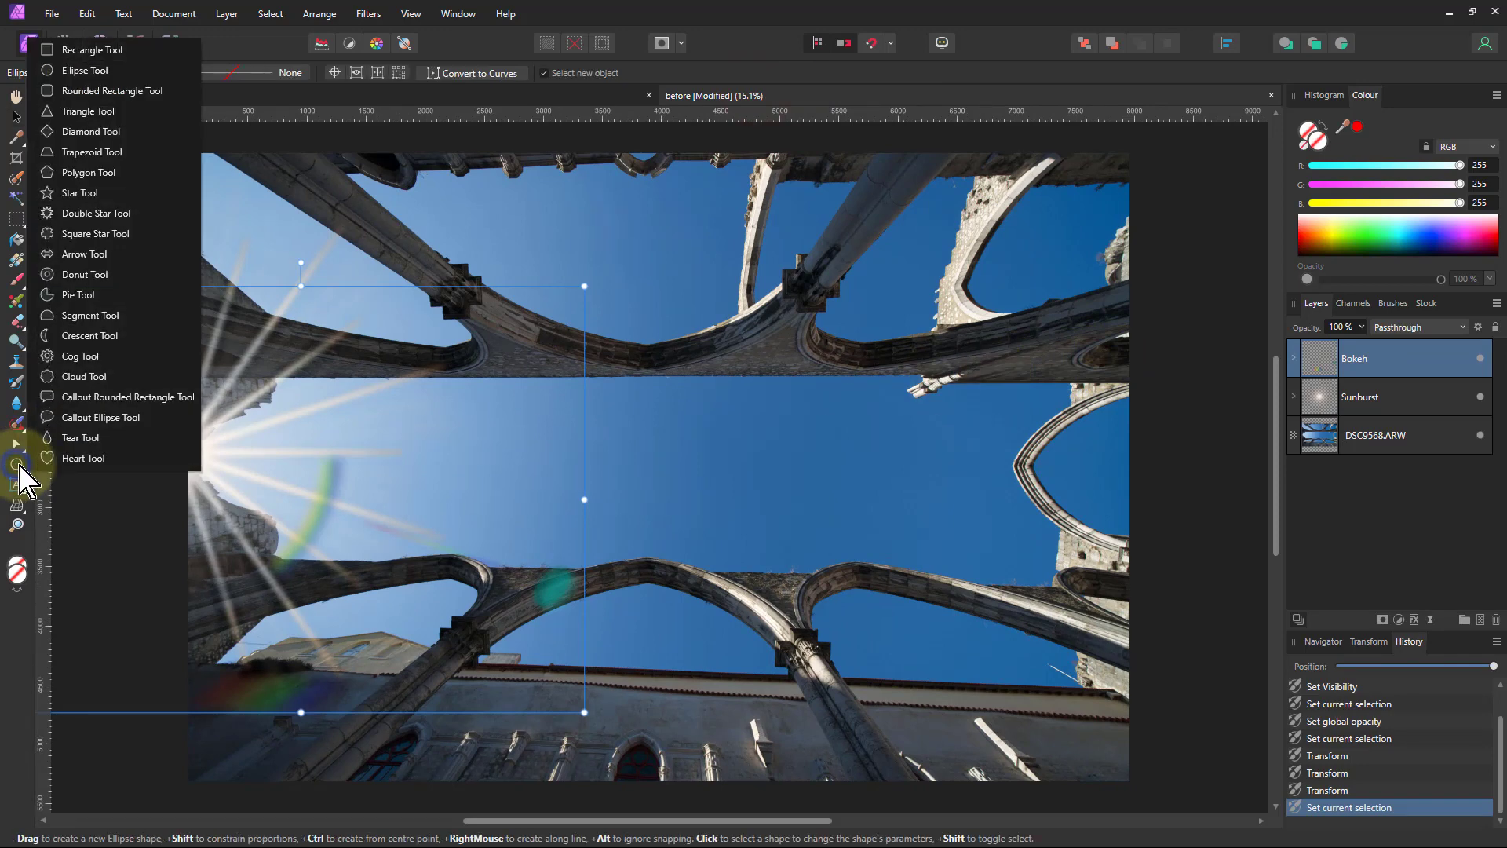
click(86, 70)
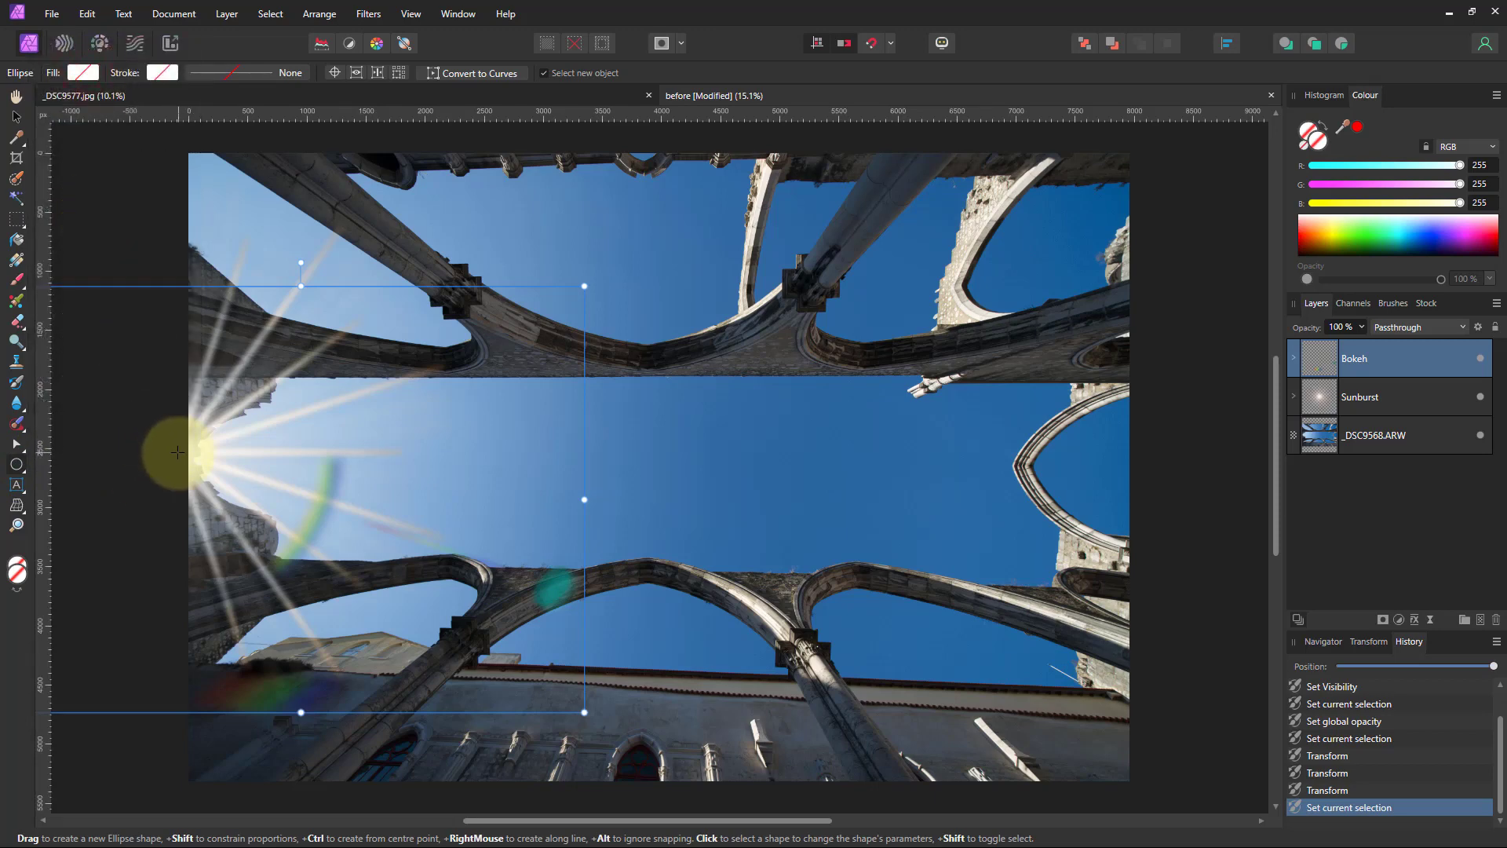
drag(178, 452, 331, 585)
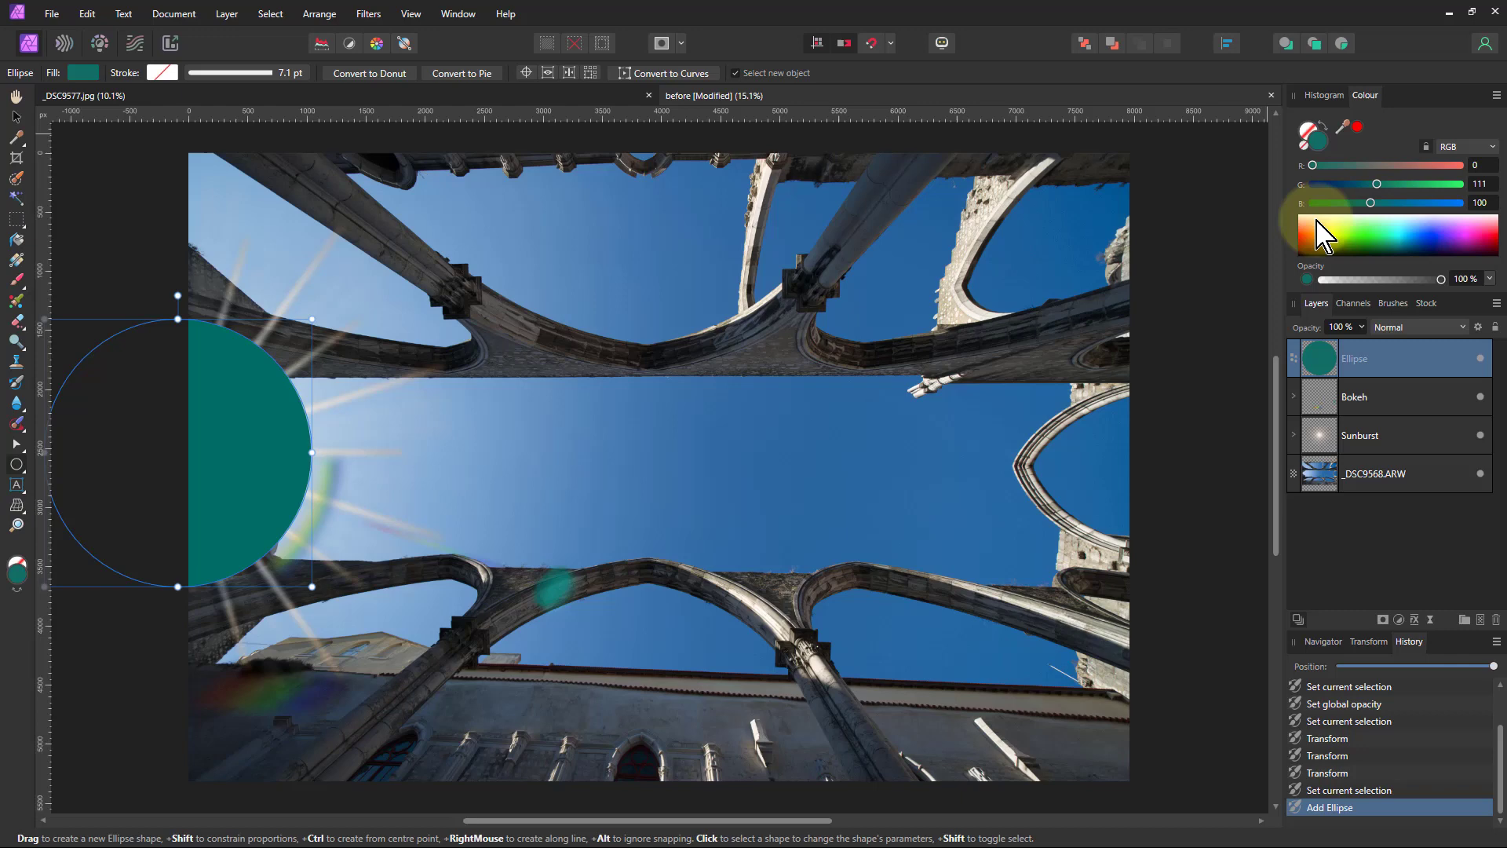
drag(1319, 243, 1352, 205)
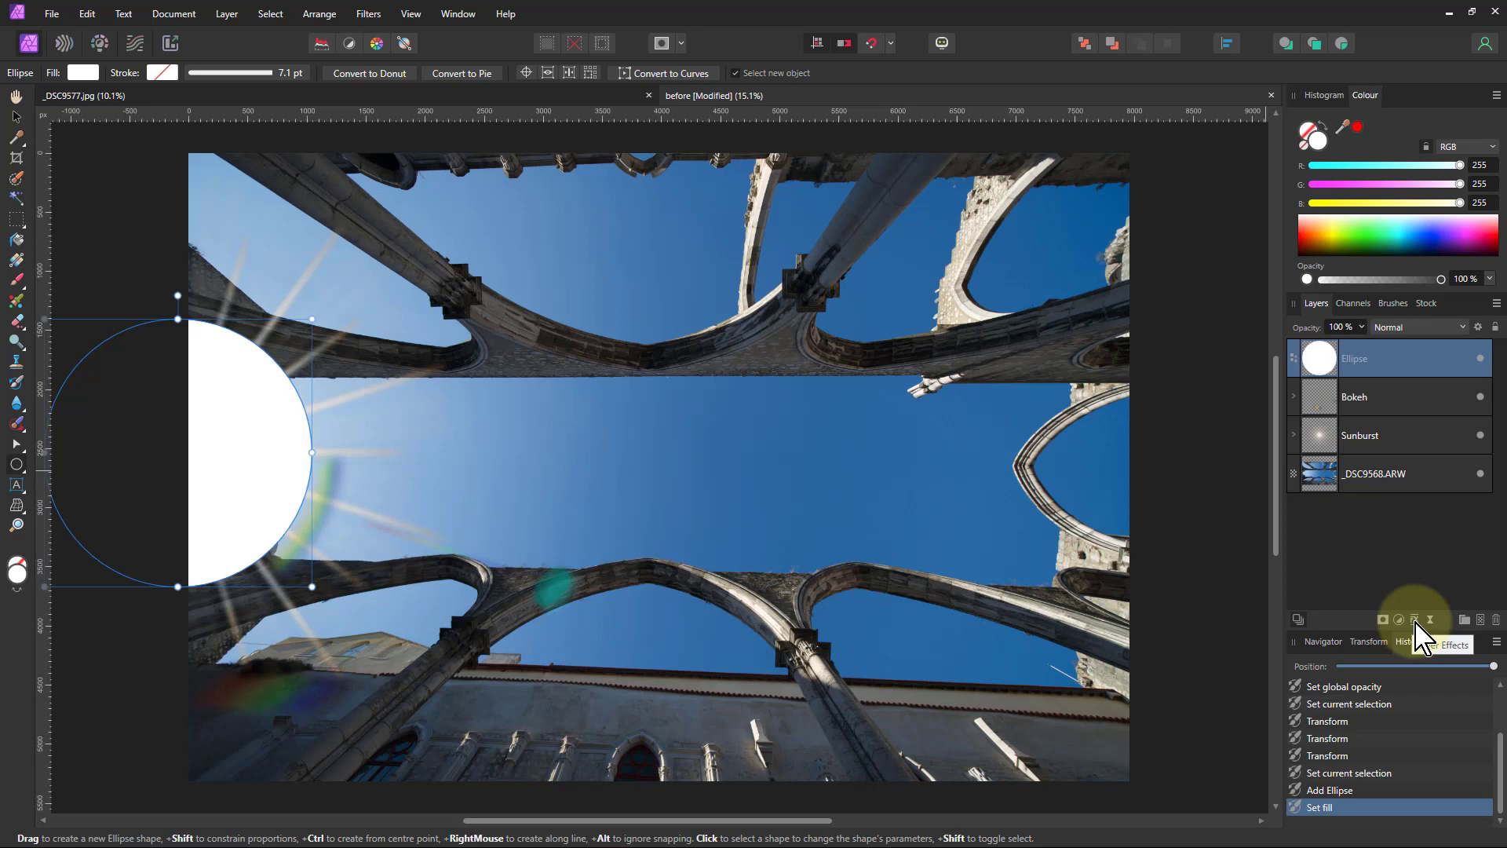
- Give the white circle a heavy Gaussian Blur and fade it to 50% opacity
click(1415, 620)
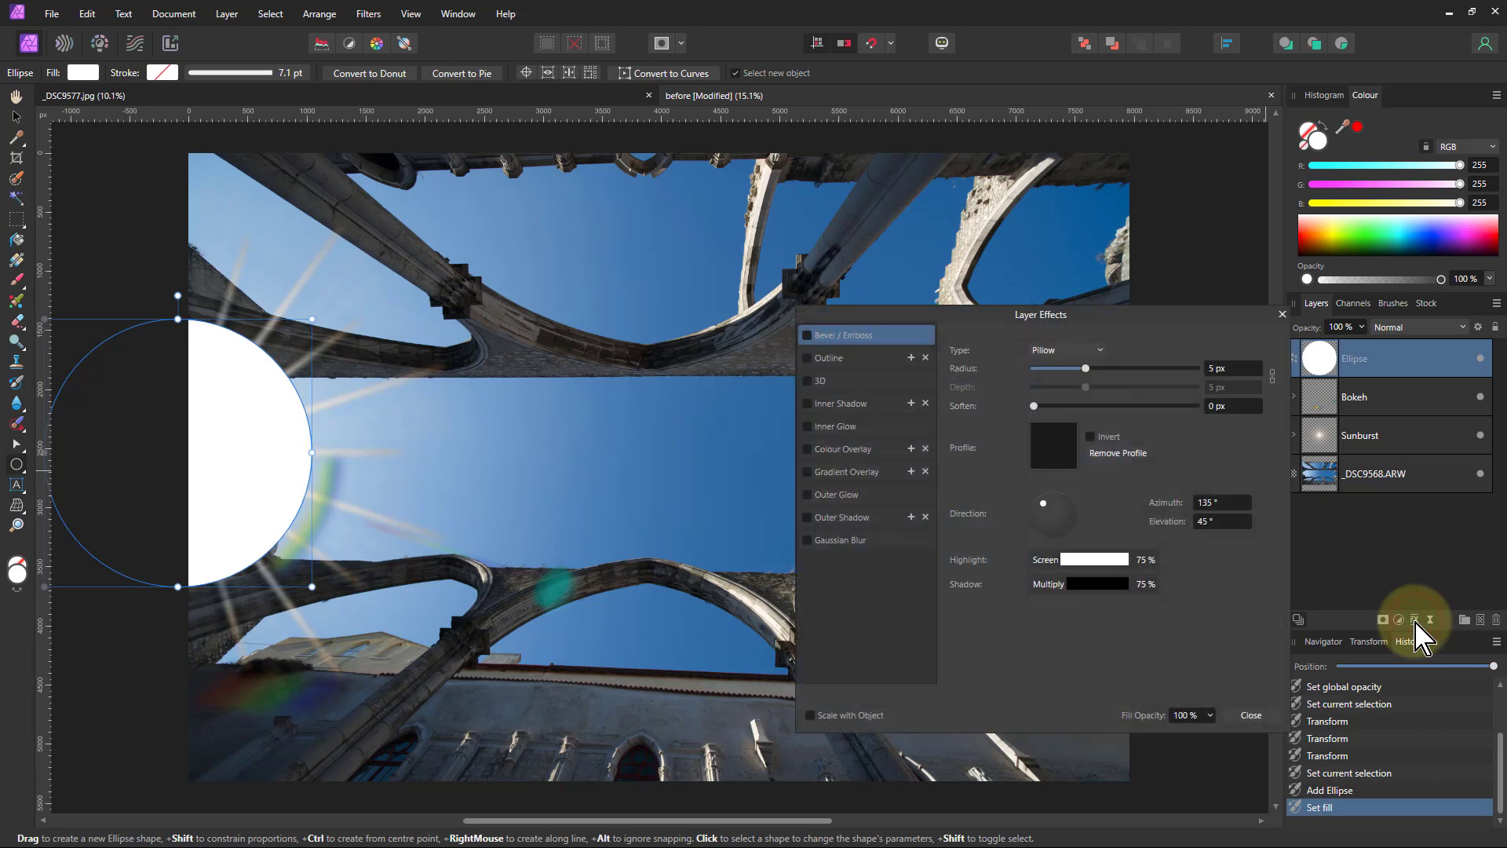
click(813, 541)
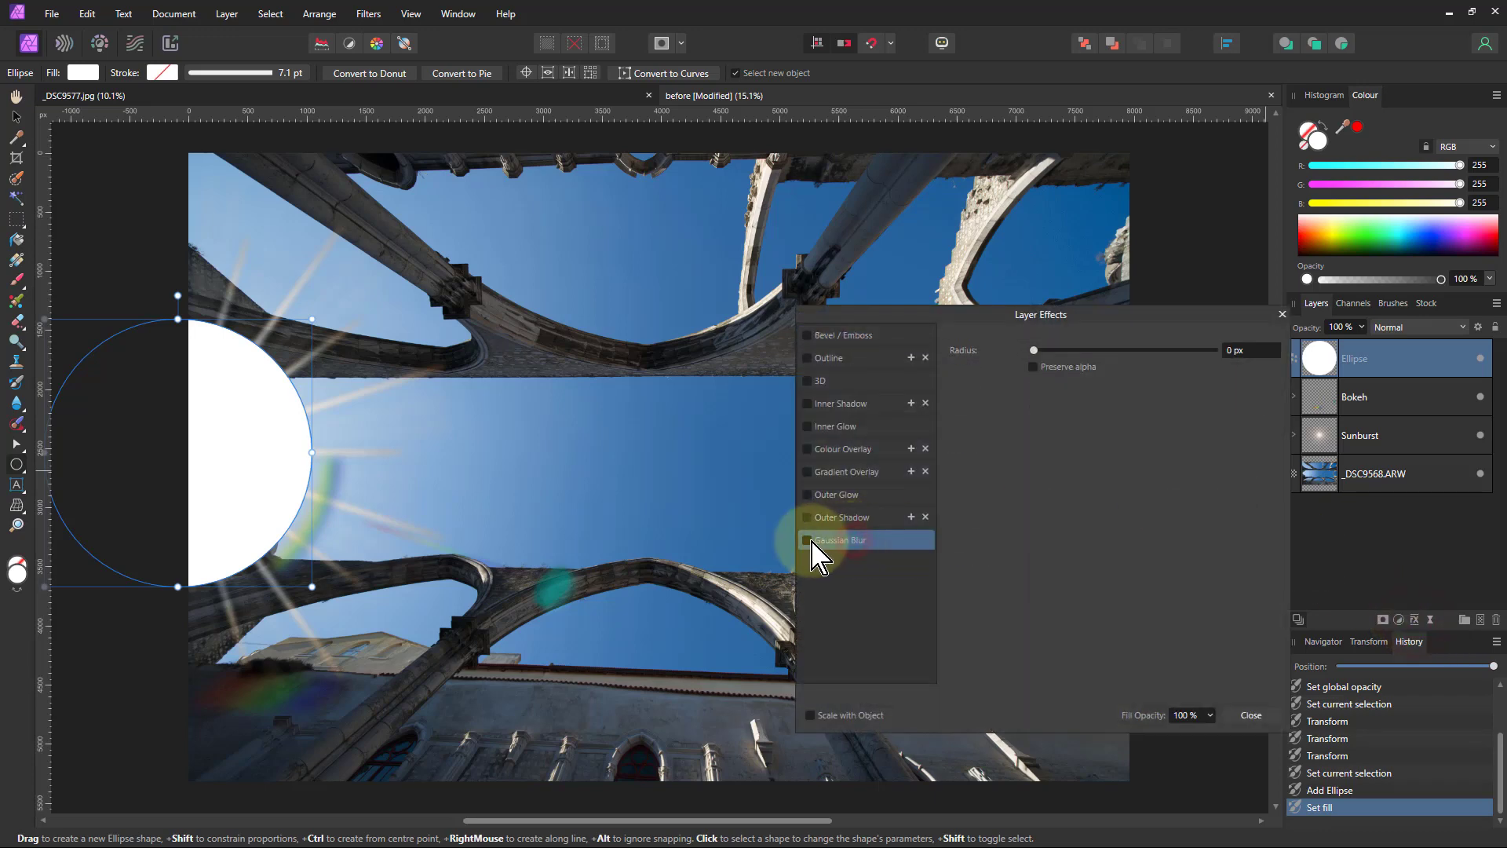
click(807, 540)
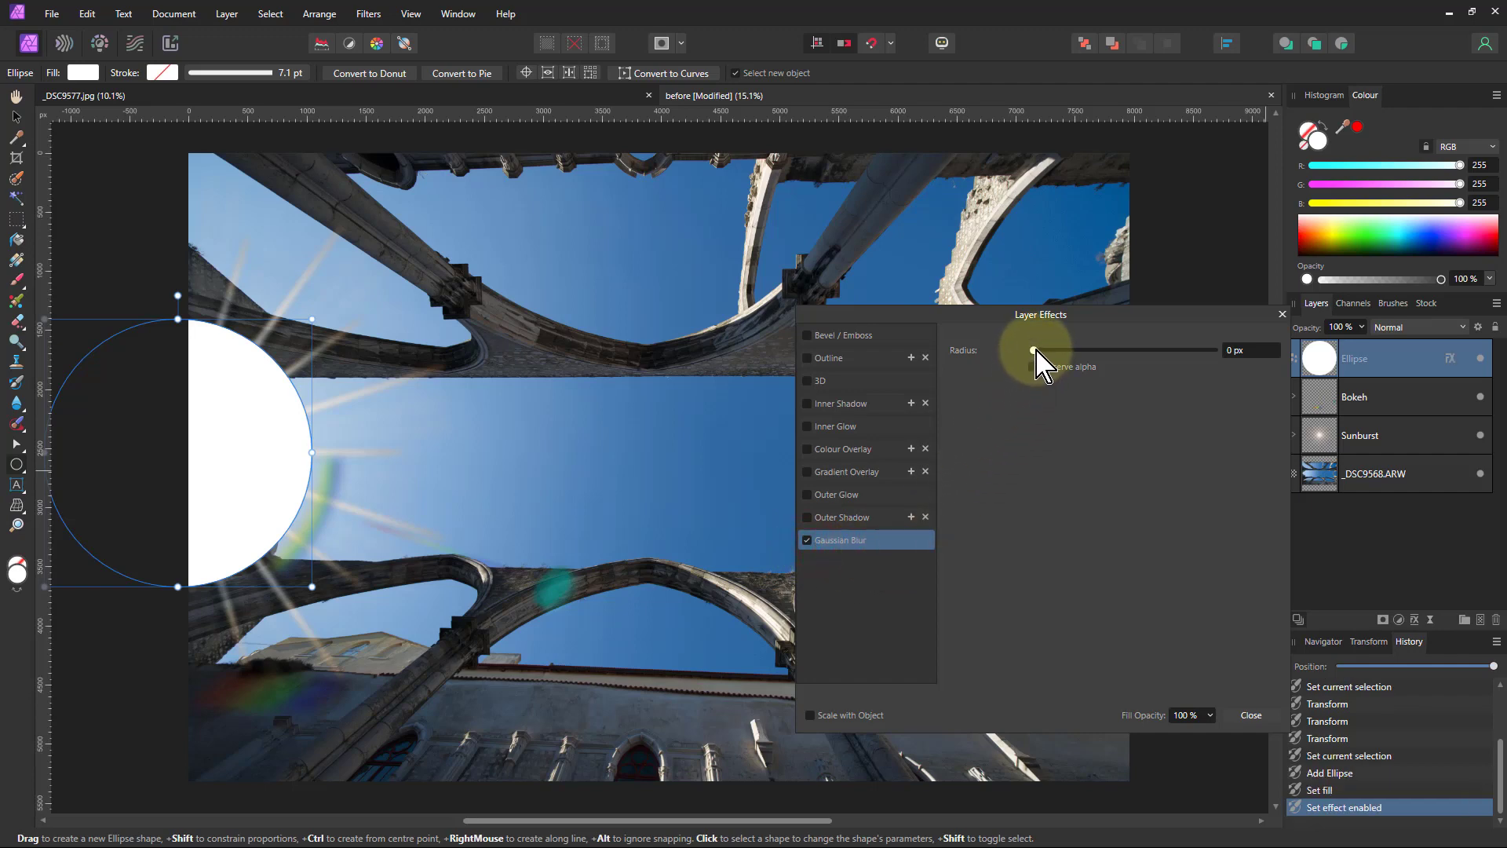
drag(1035, 351, 1236, 349)
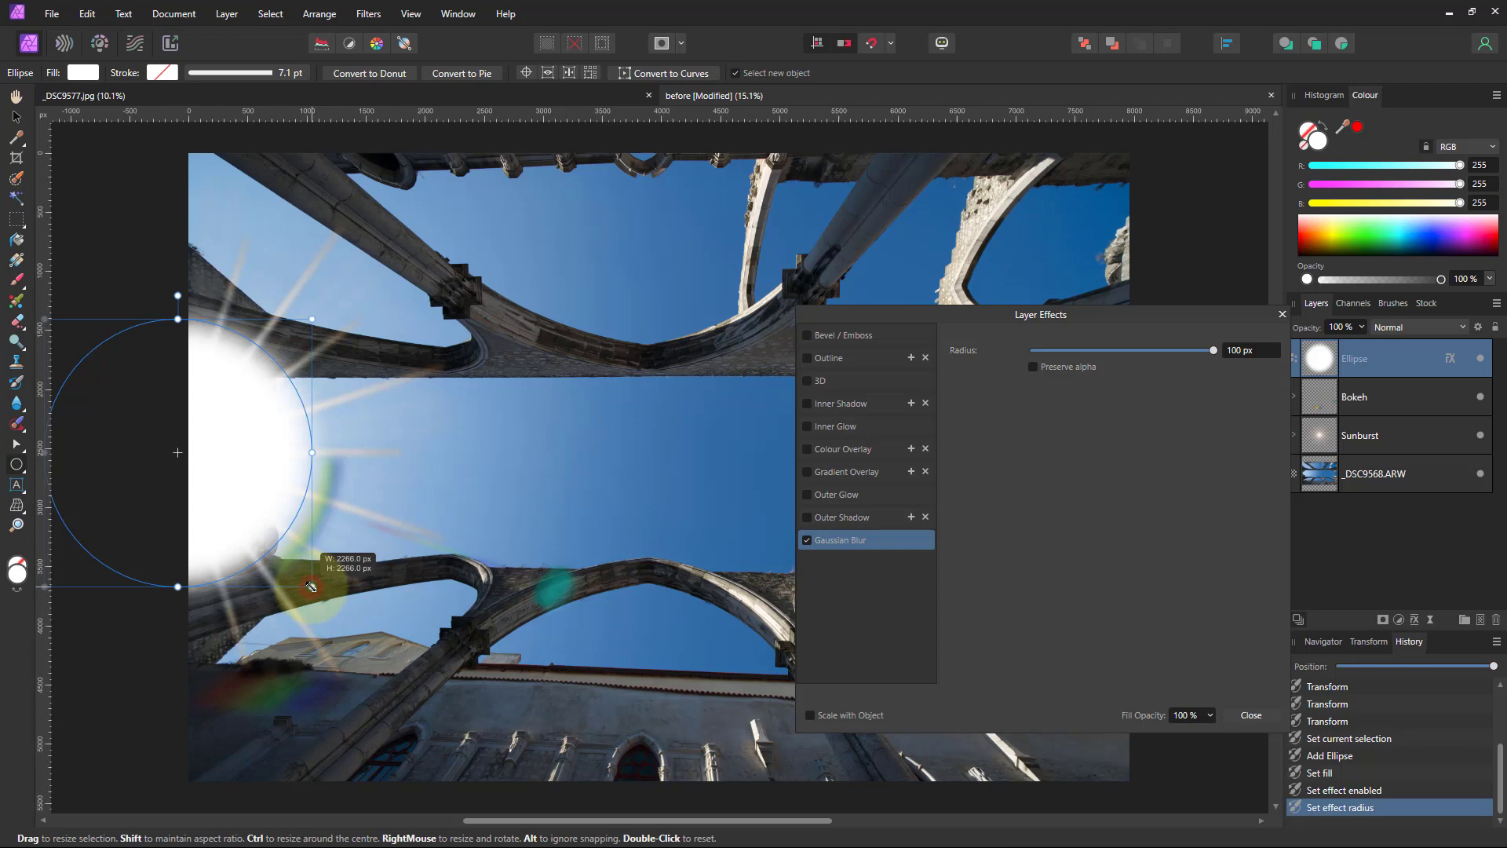
drag(312, 586, 310, 584)
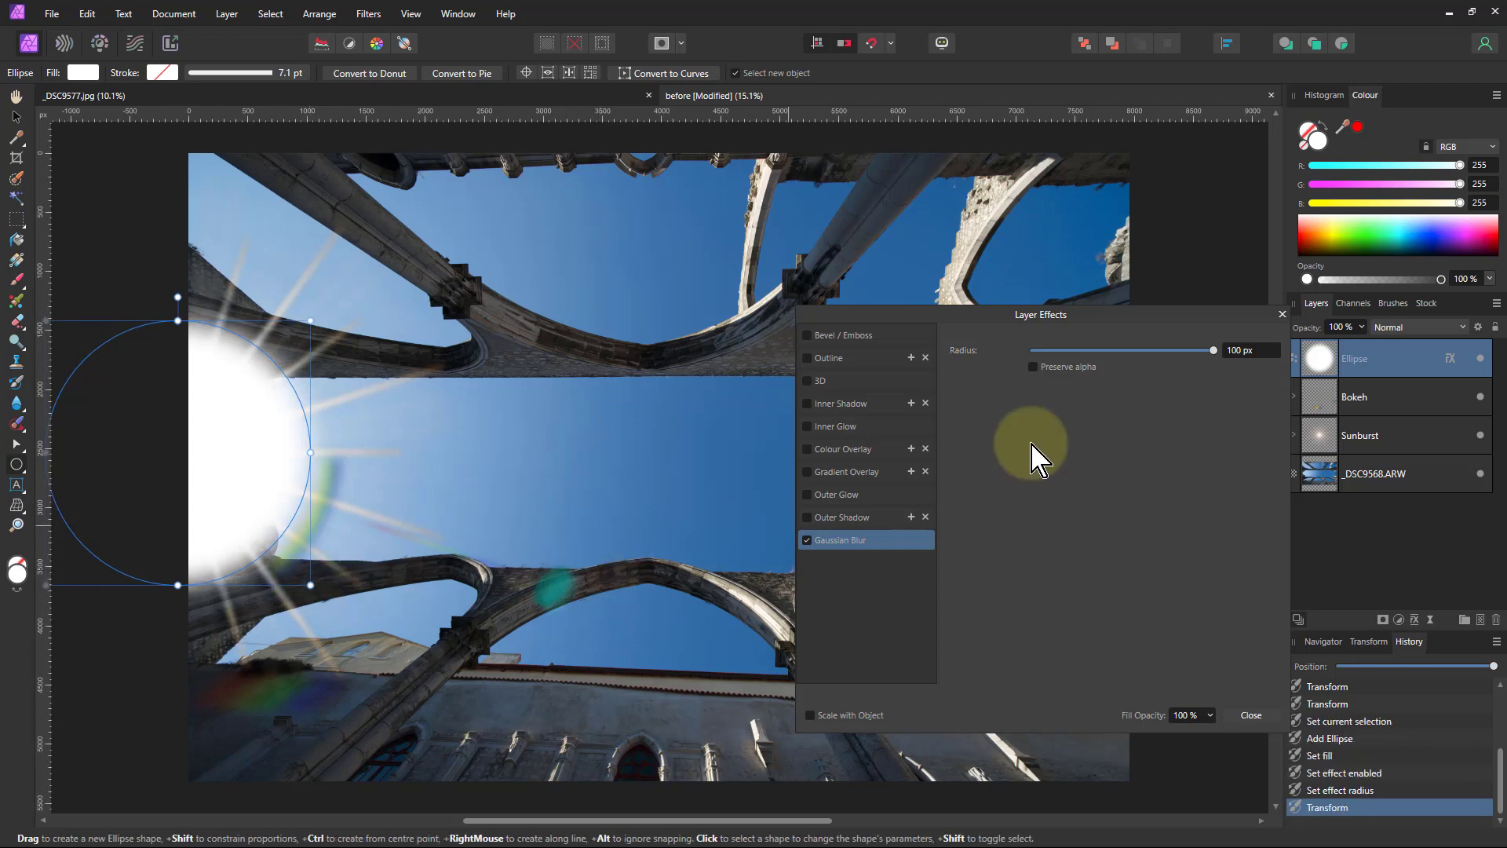
click(1282, 314)
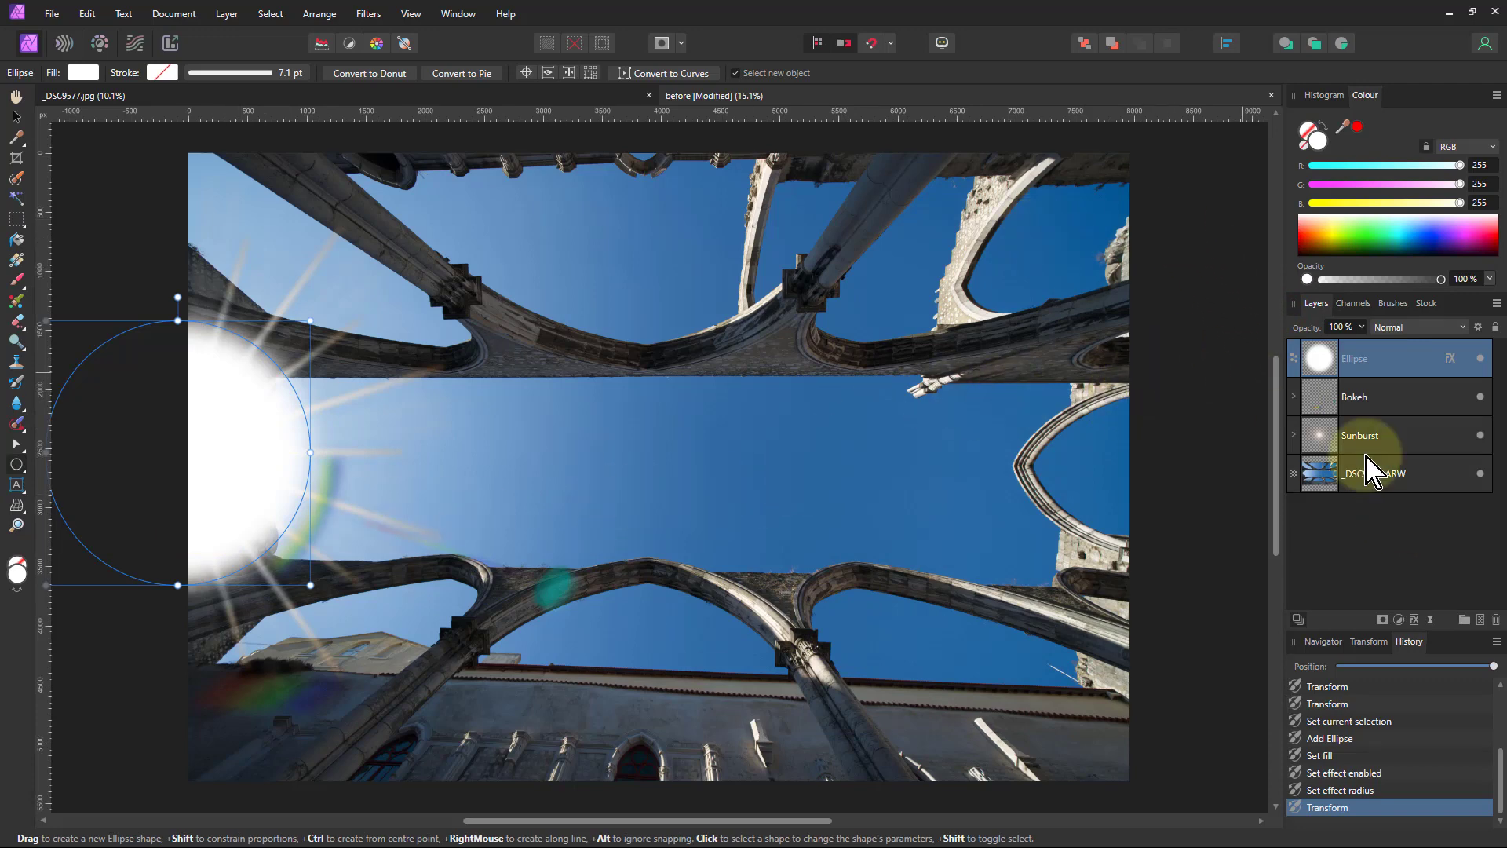
click(1362, 328)
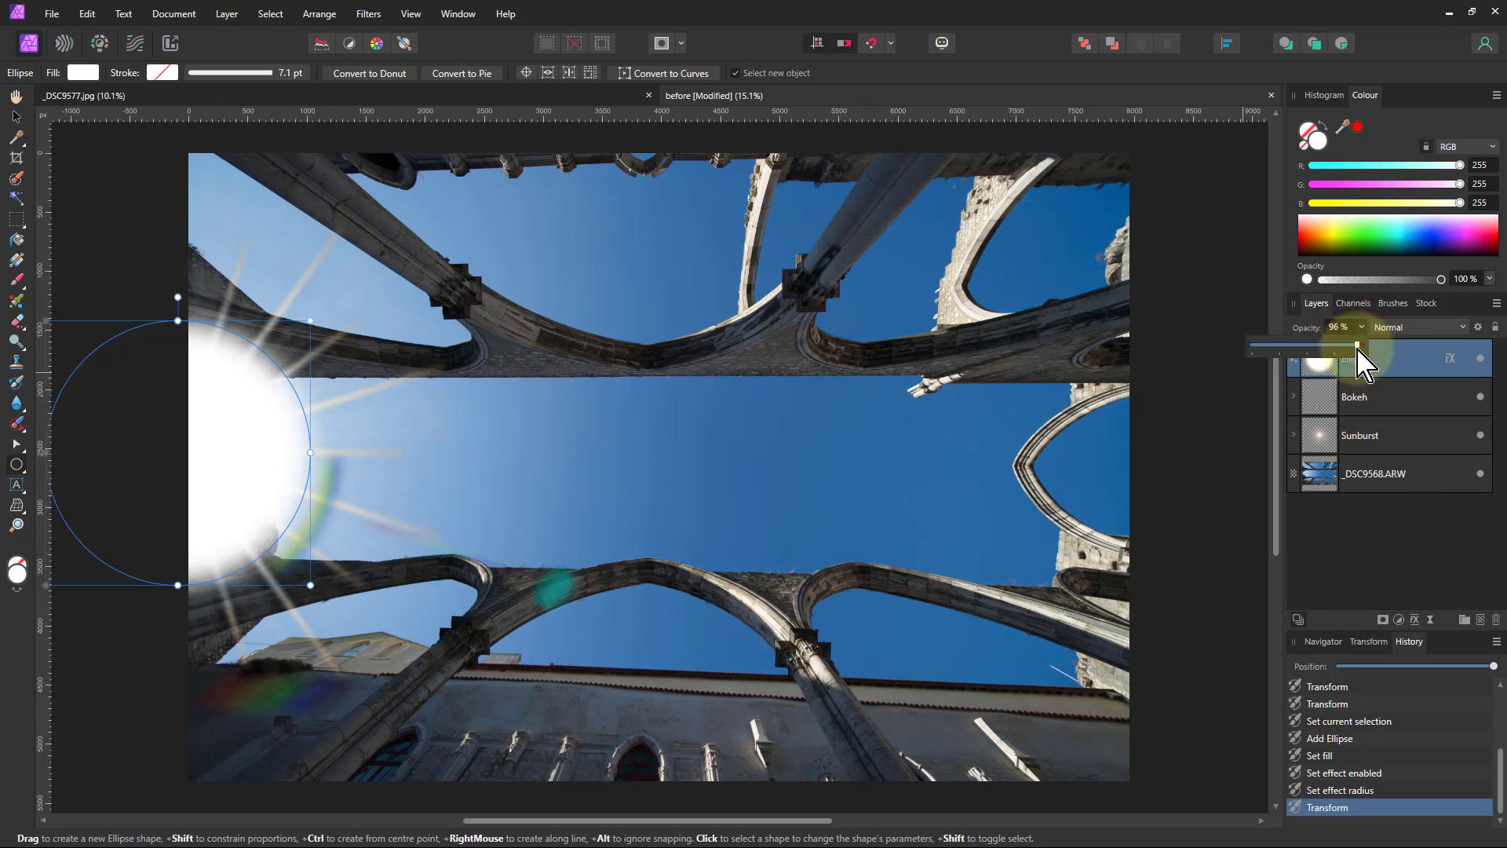
drag(1363, 363, 1309, 366)
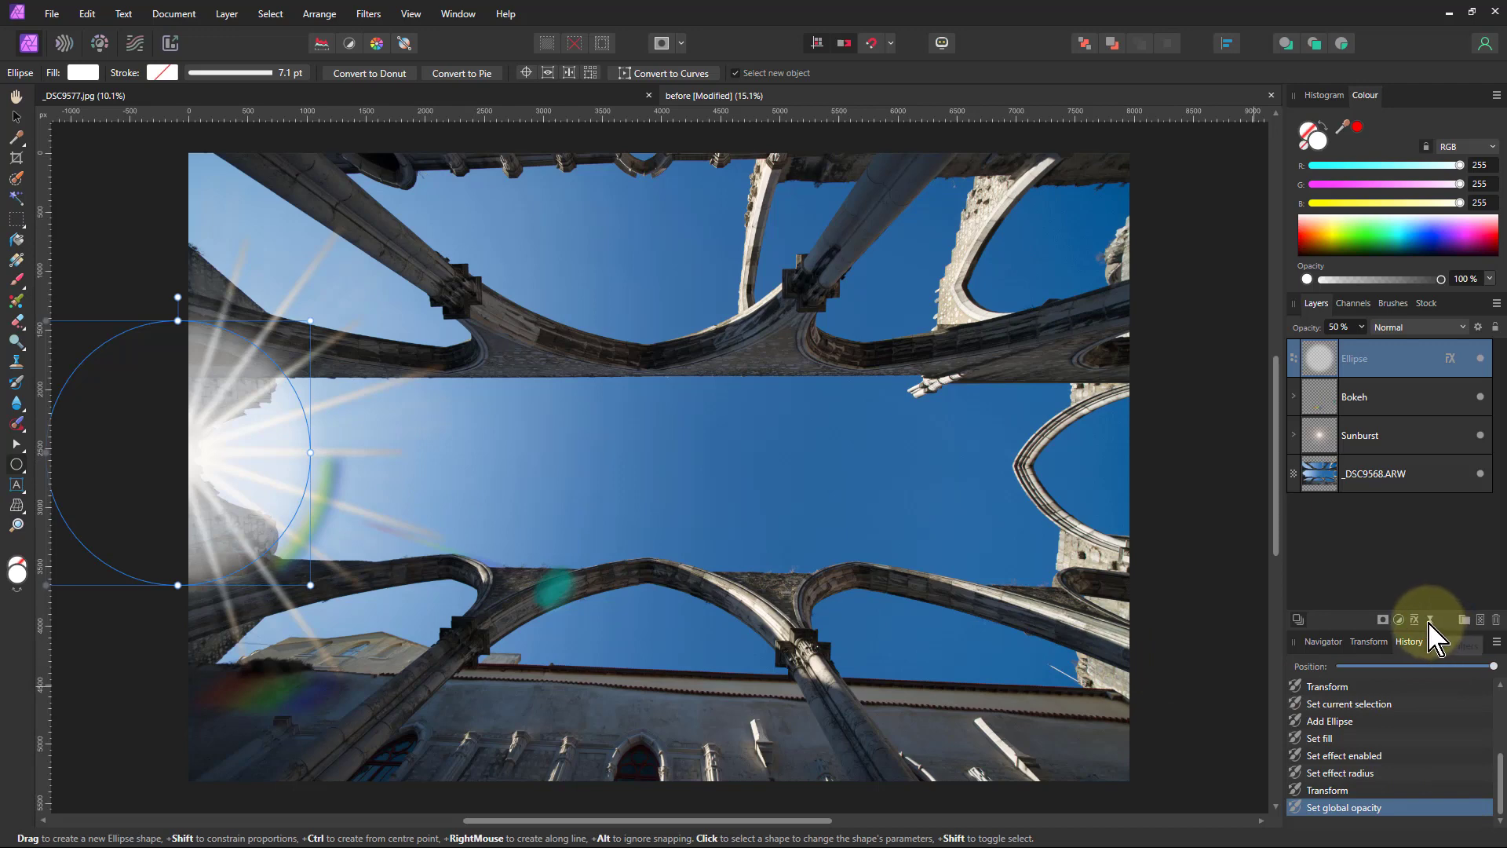
- Add a Live Lighting layer with a wide-cone spotlight shining from the sun at left
click(1429, 621)
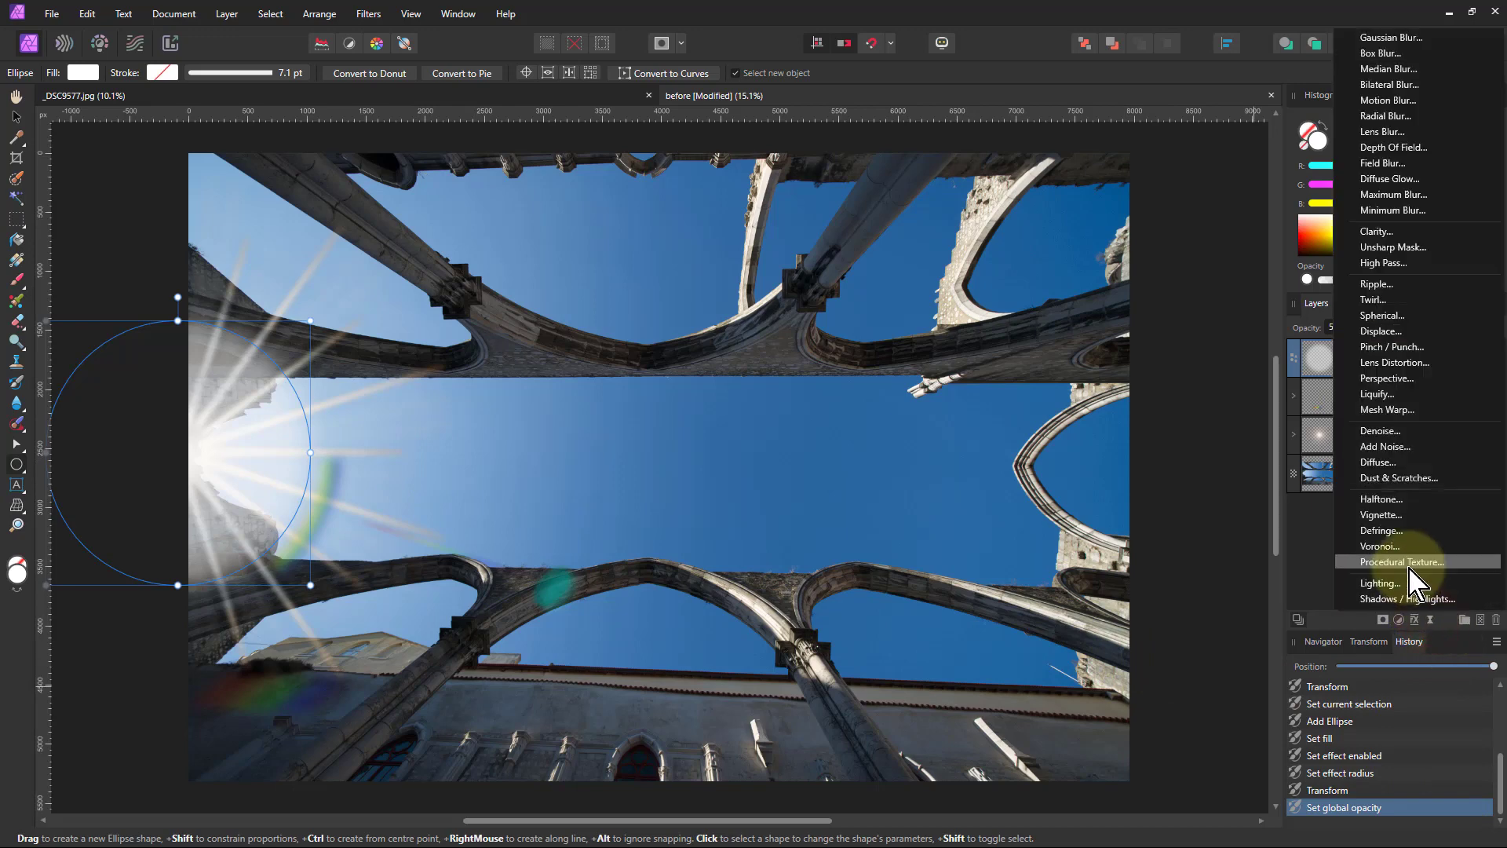
click(1385, 584)
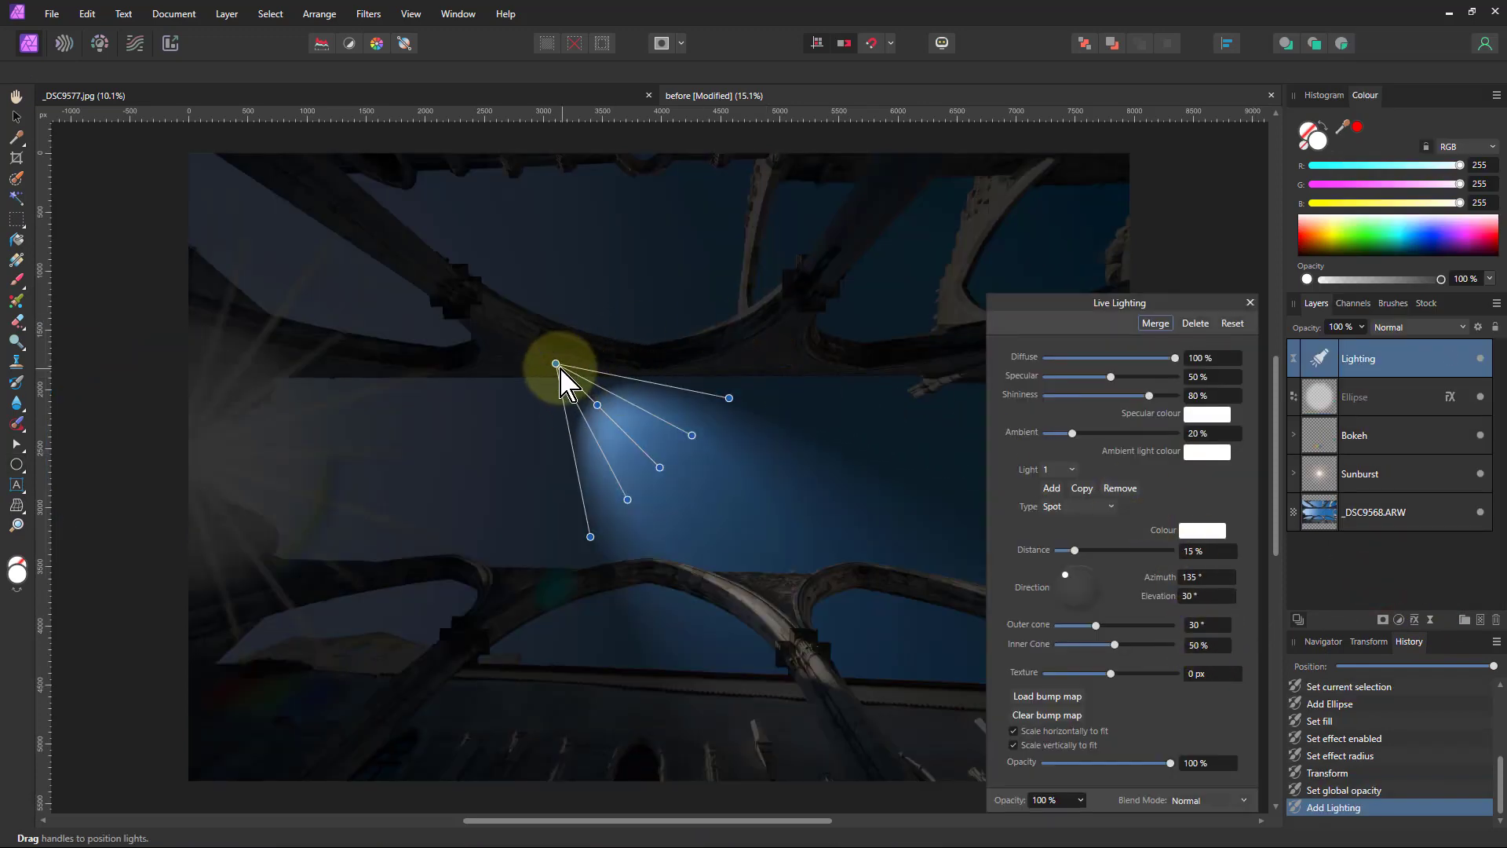
drag(556, 365, 536, 467)
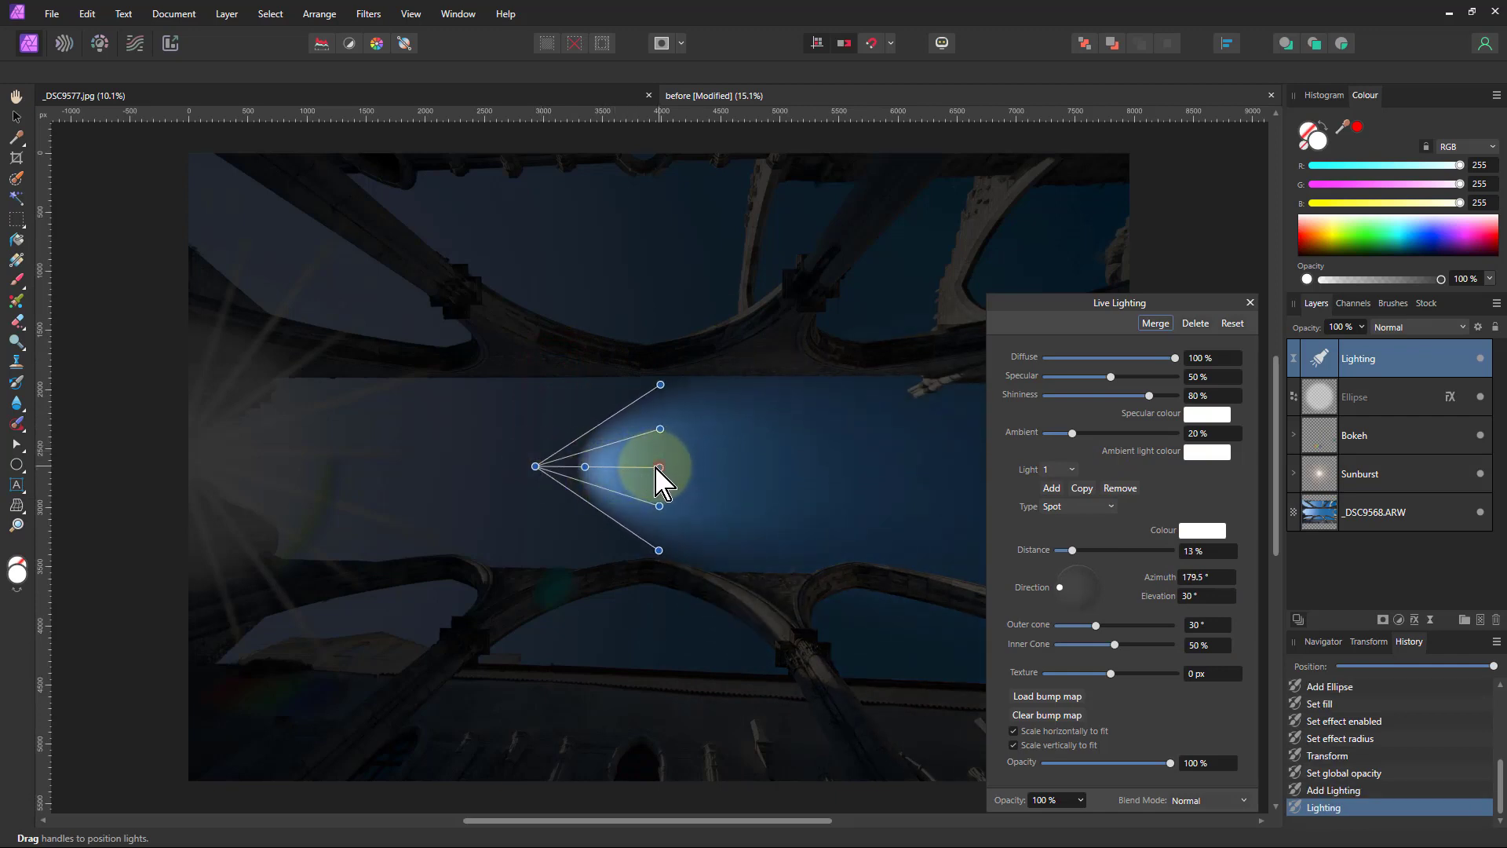
drag(658, 469, 448, 465)
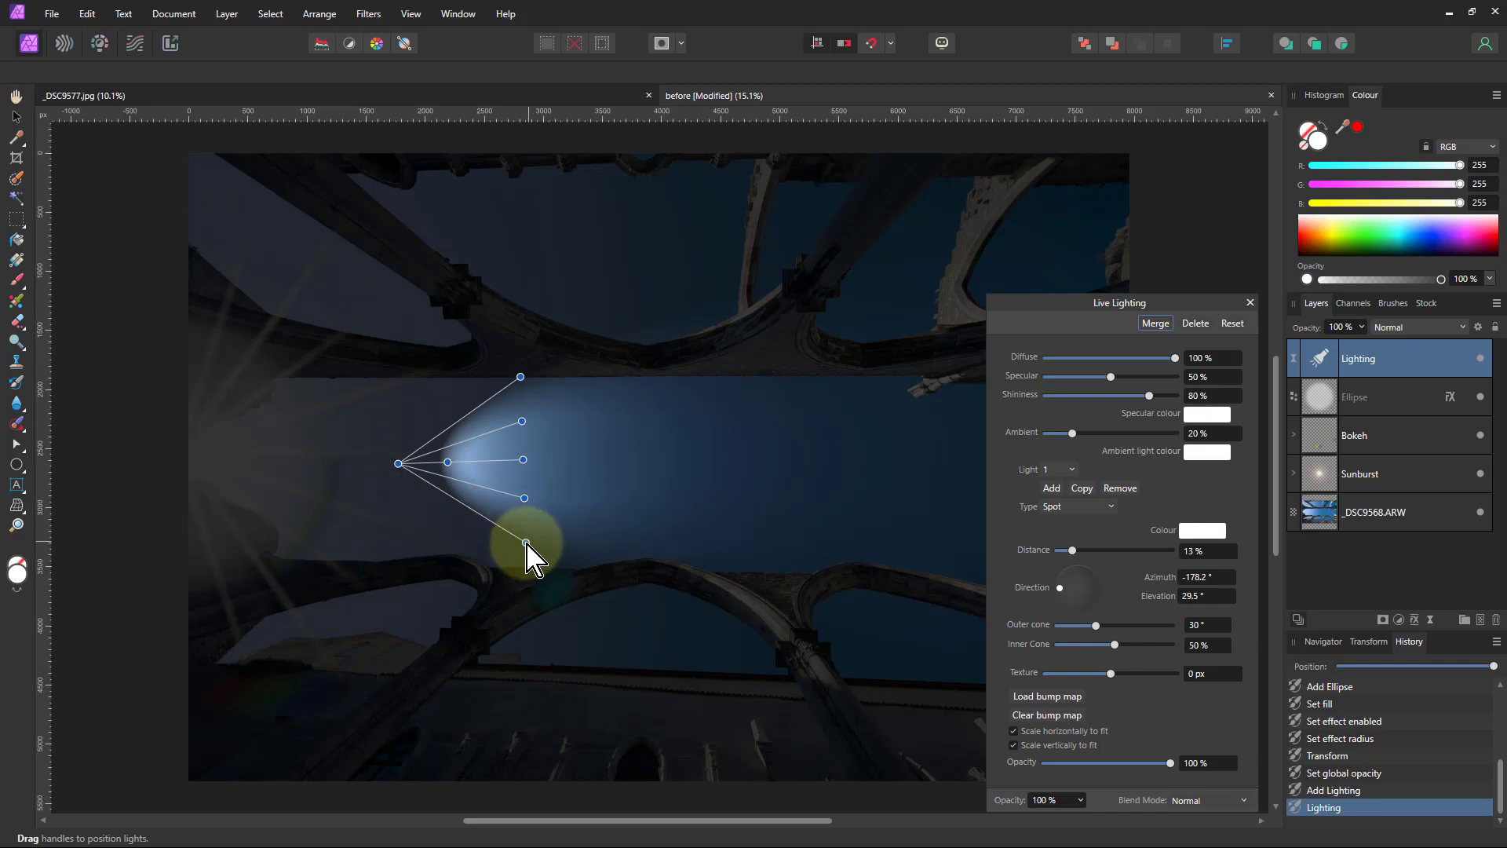
drag(525, 543, 455, 785)
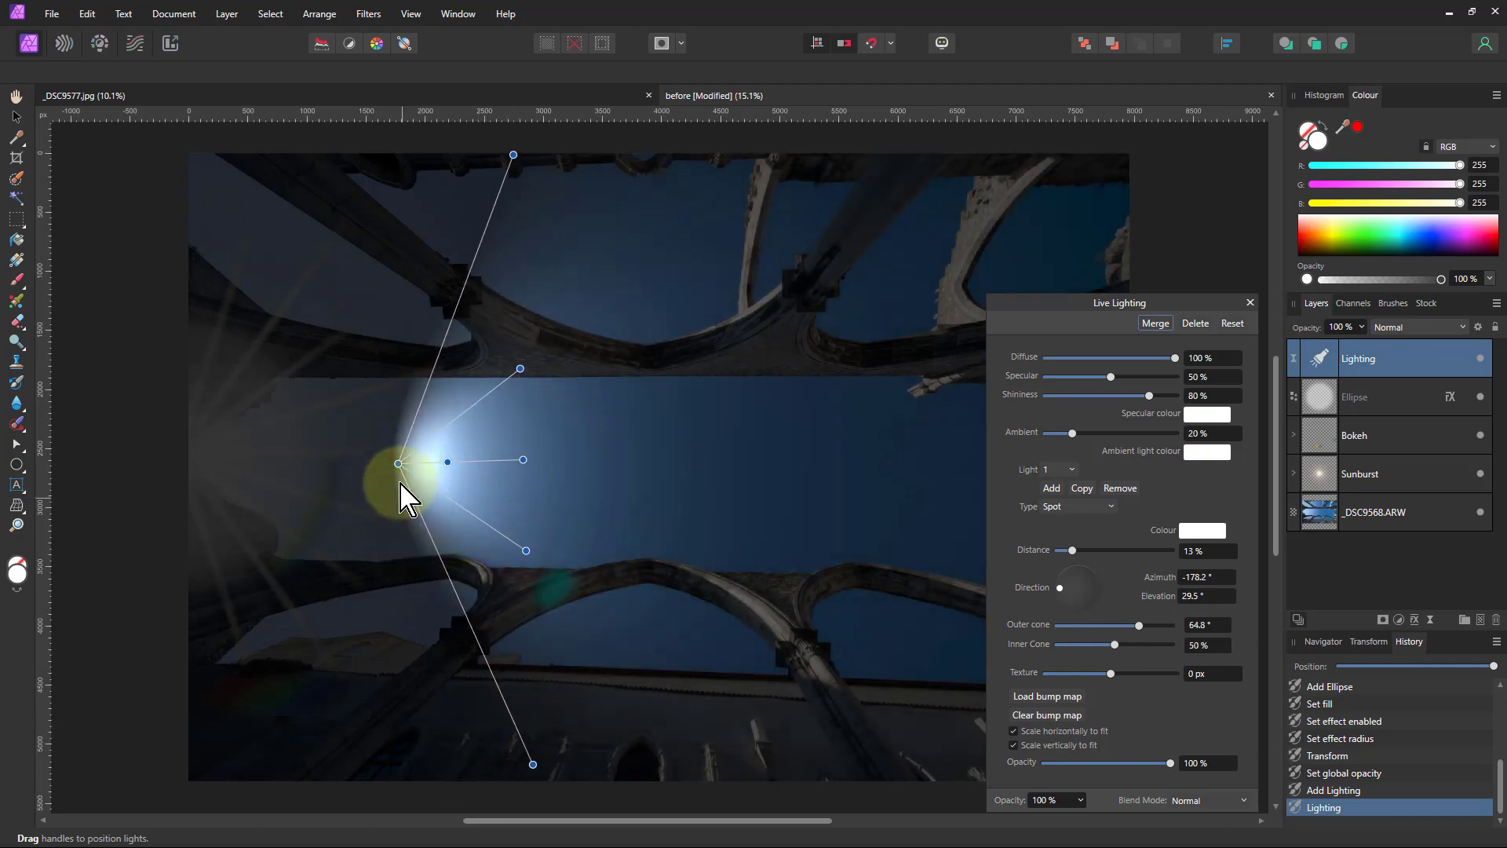
drag(396, 463, 250, 451)
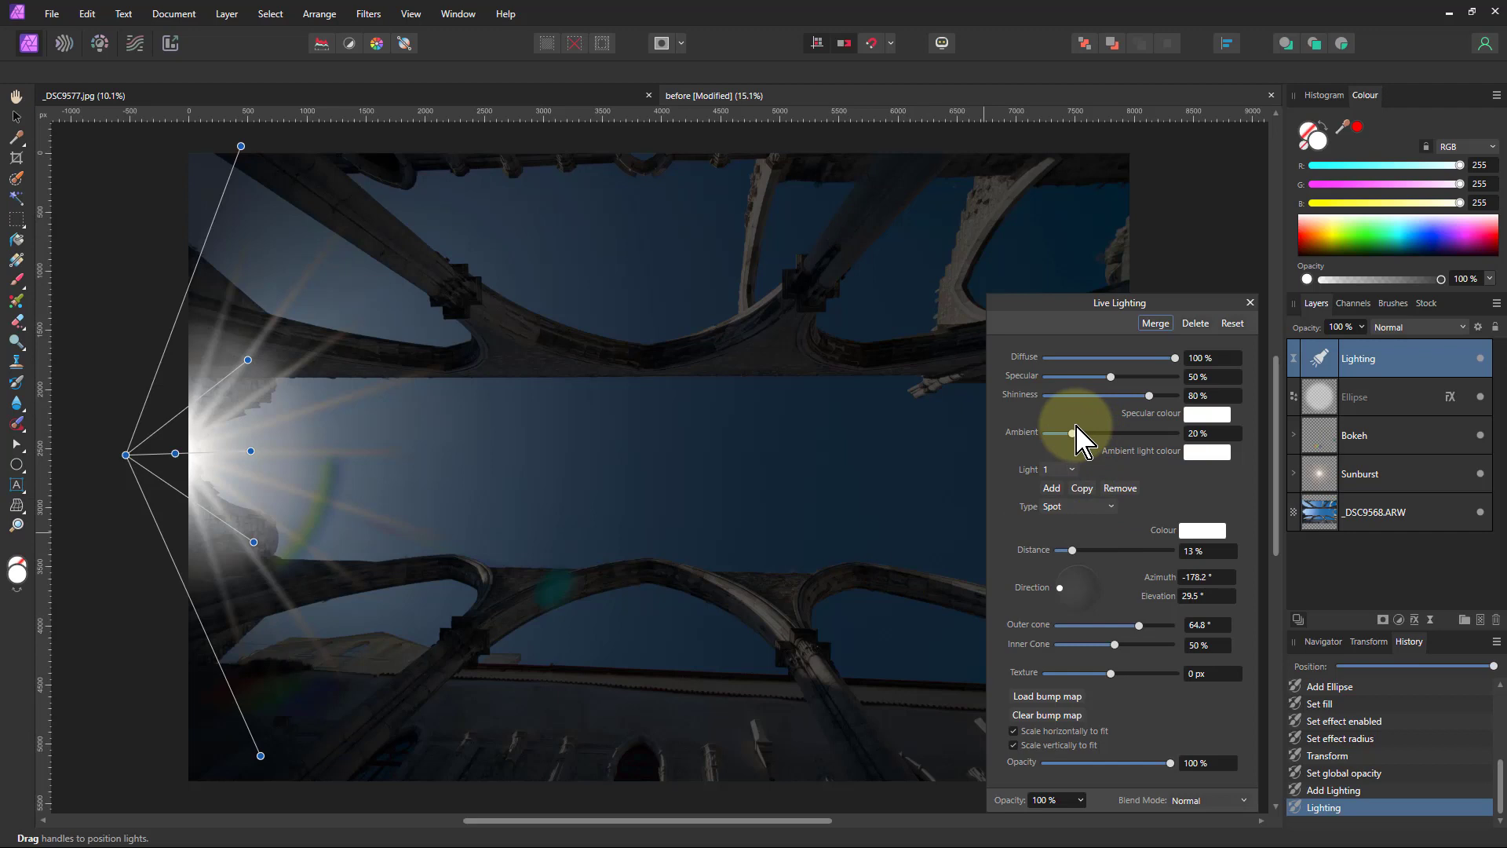
- Raise ambient light to 70% and set the Lighting layer to 50% opacity
drag(1082, 435, 1142, 451)
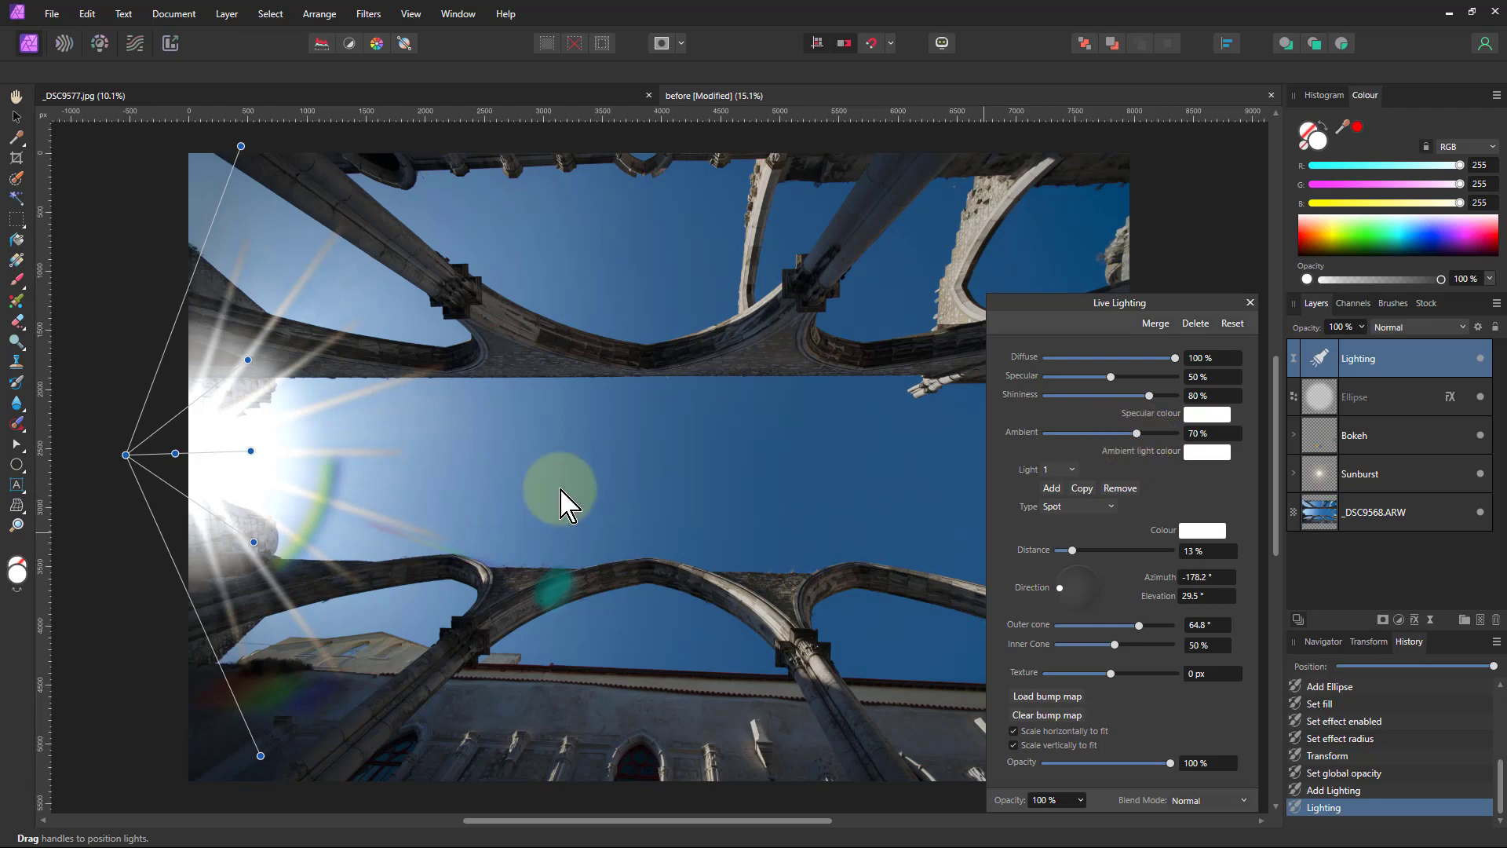
drag(123, 451, 123, 444)
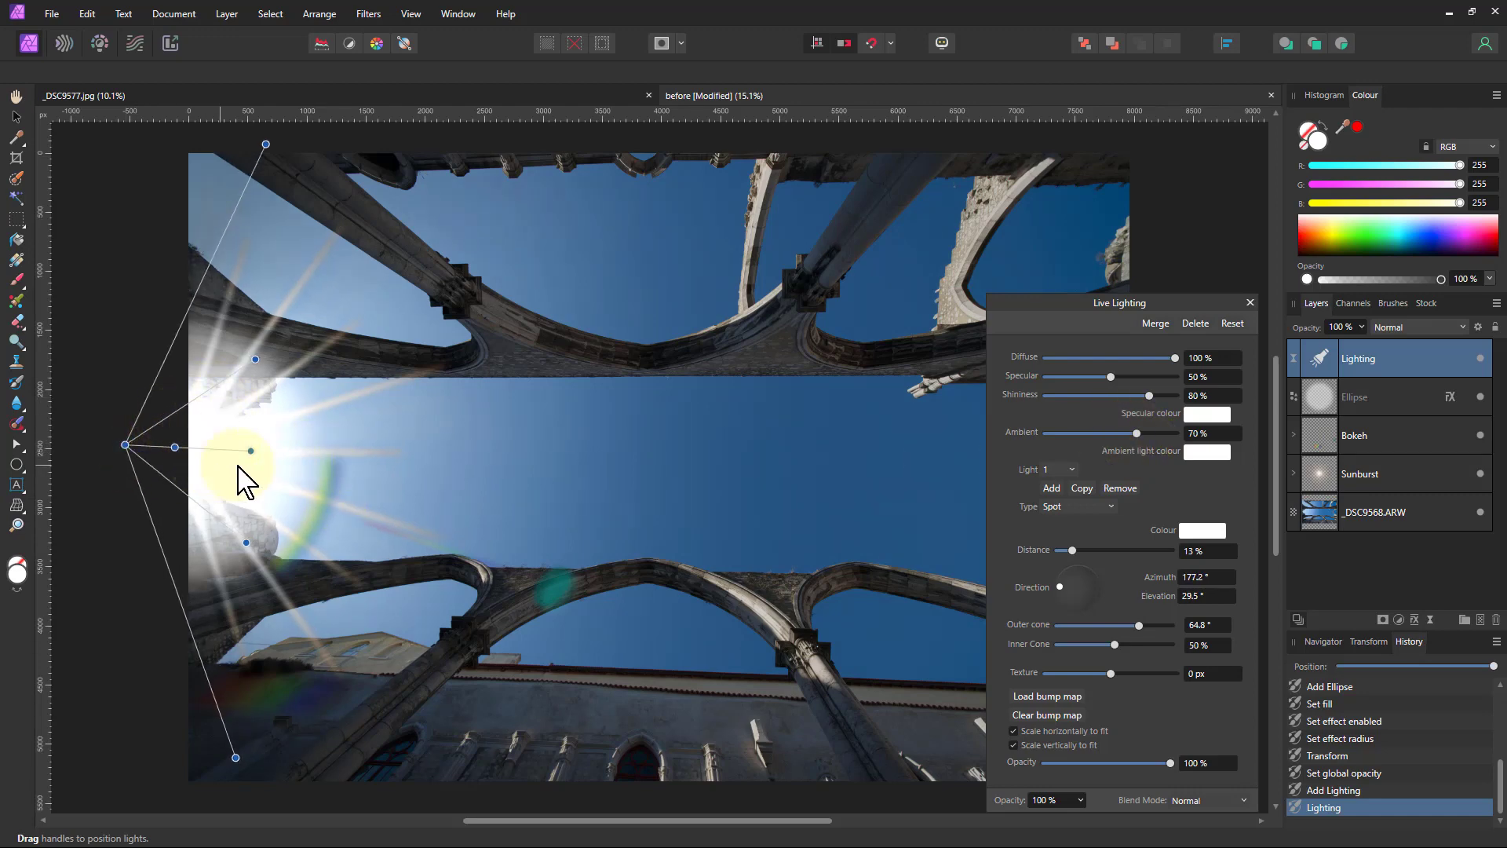
click(1362, 326)
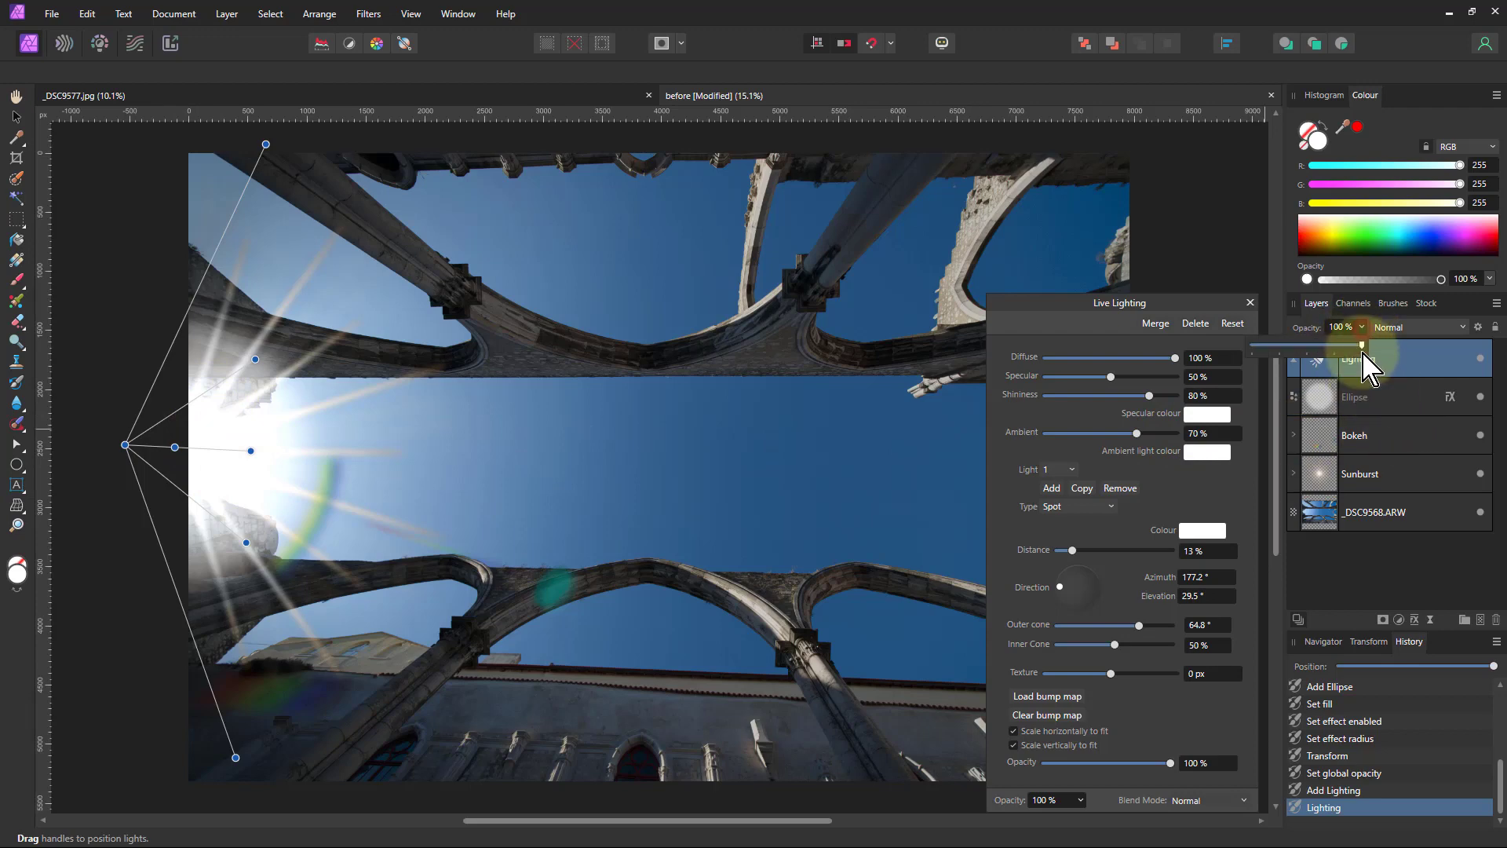
drag(1364, 368, 1307, 366)
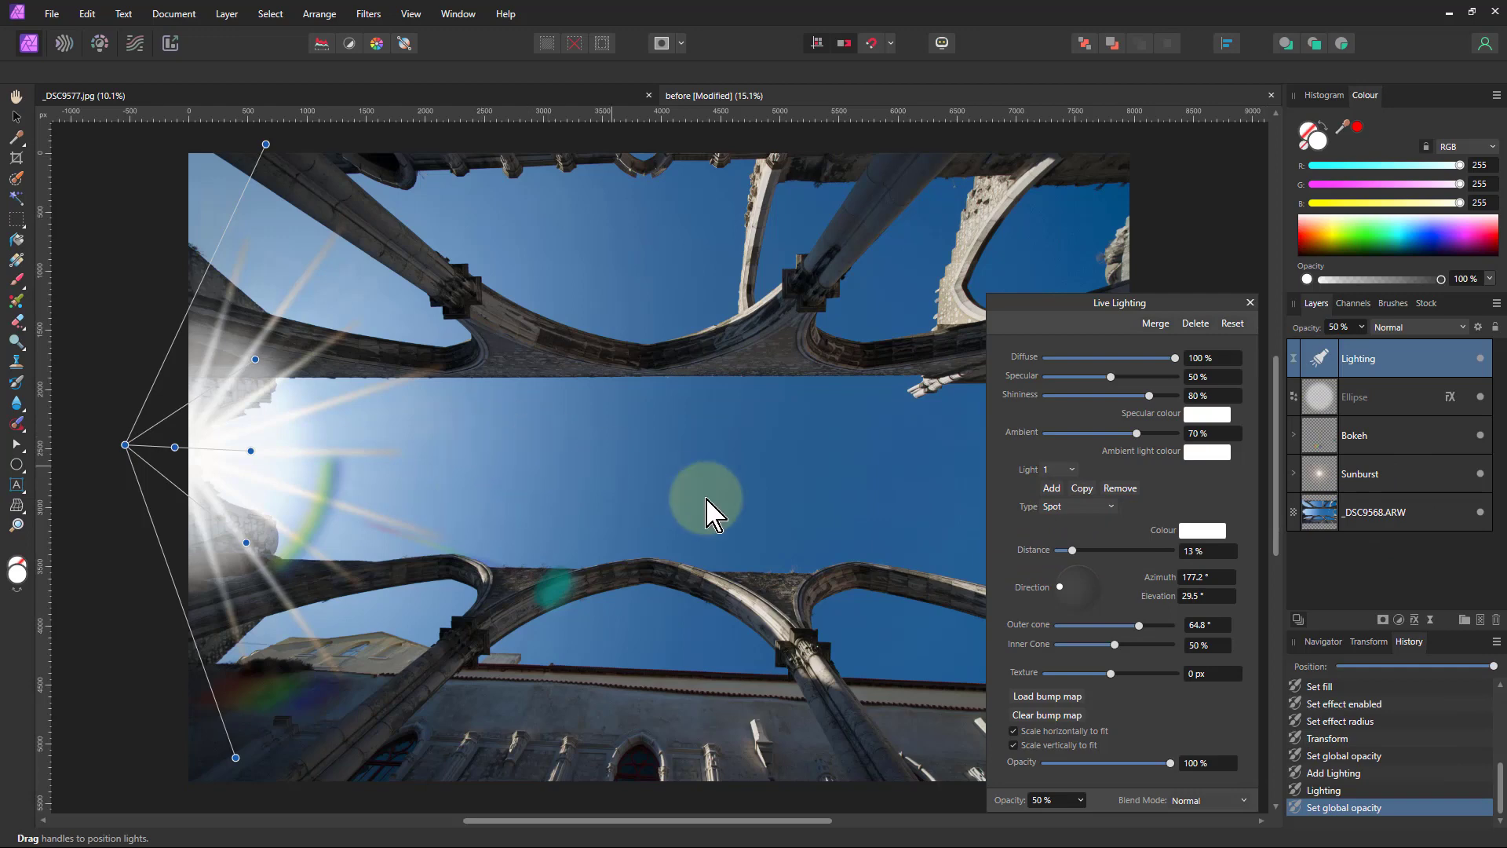
click(1063, 511)
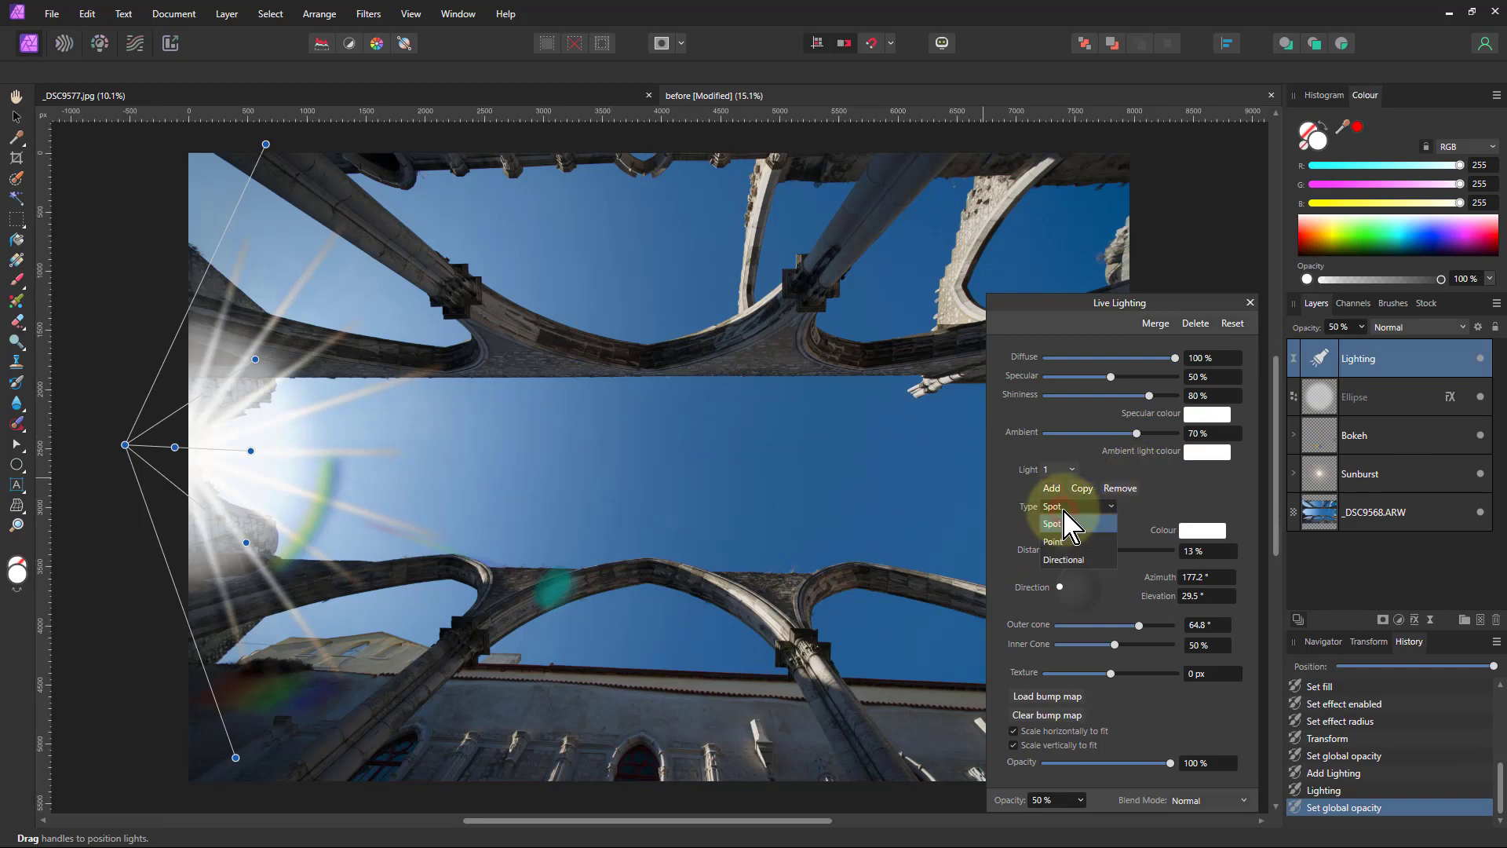
- Switch to a point light on the sun with 0% shininess, 0% specular and 45% diffuse
click(1060, 543)
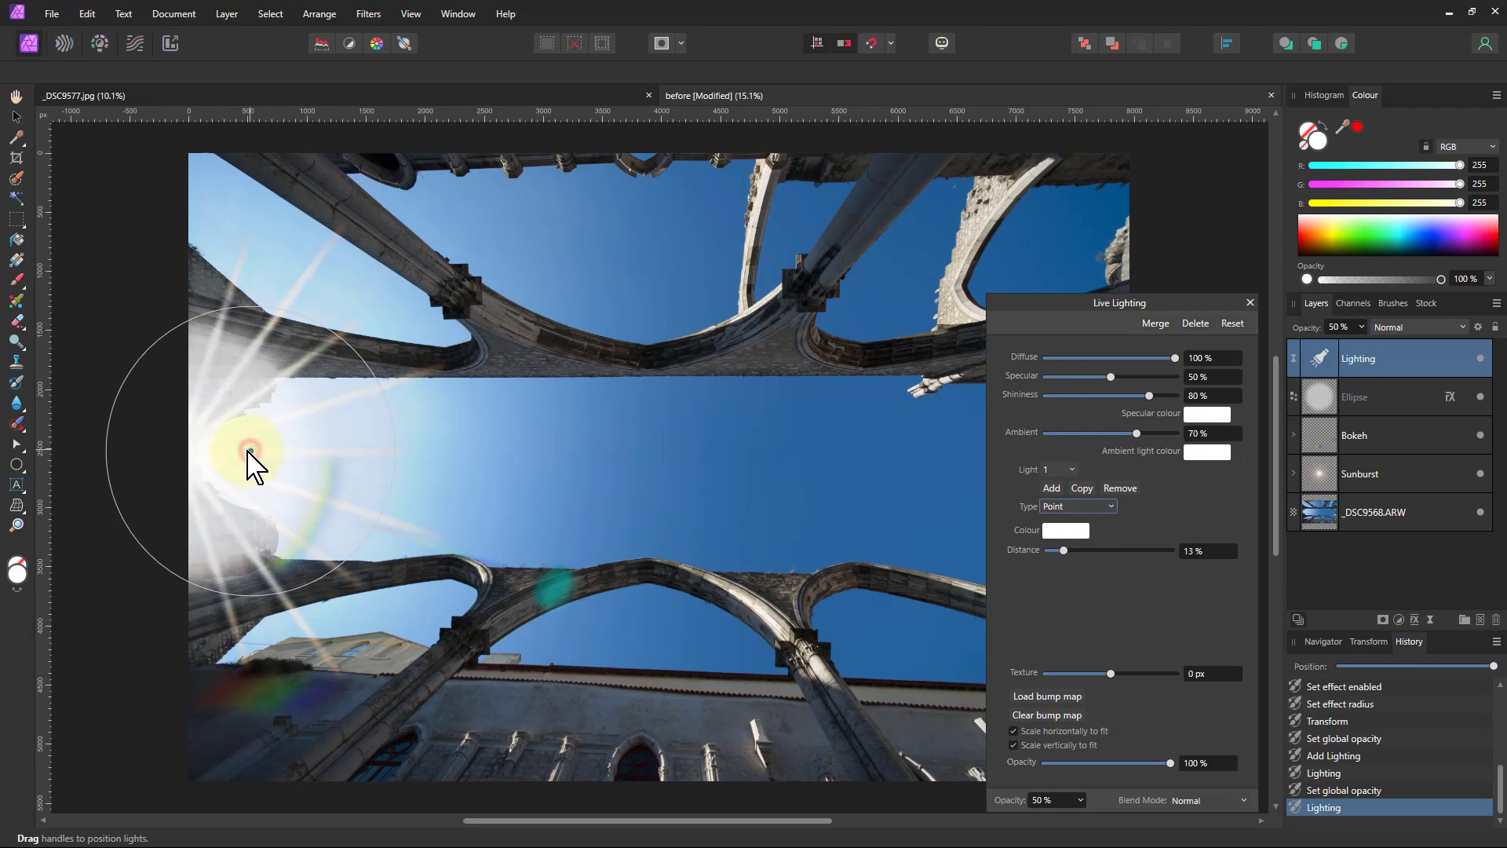
drag(248, 452, 173, 458)
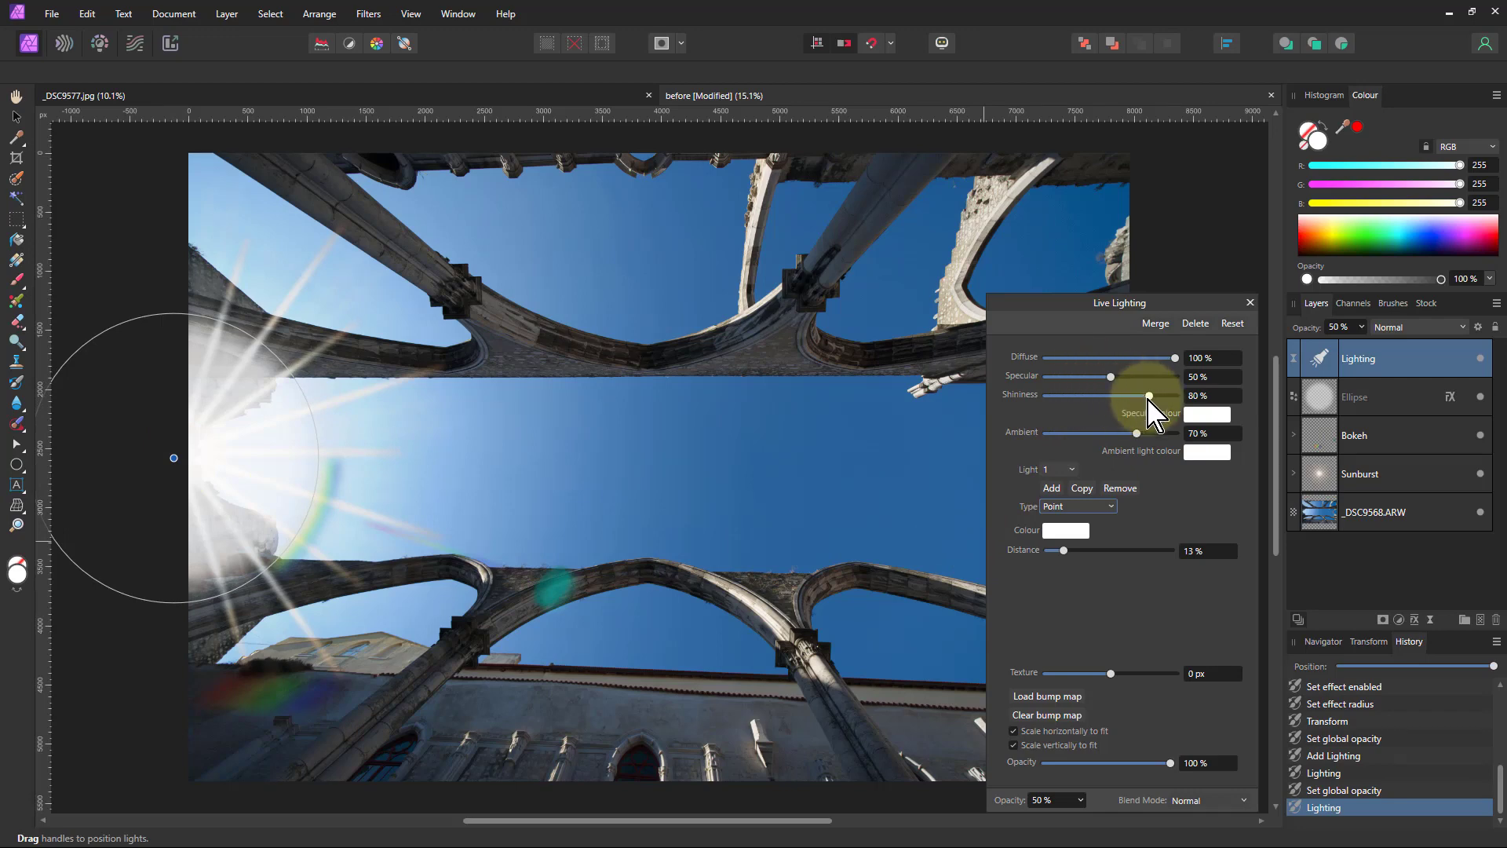
drag(1149, 396, 925, 411)
drag(1107, 377, 931, 393)
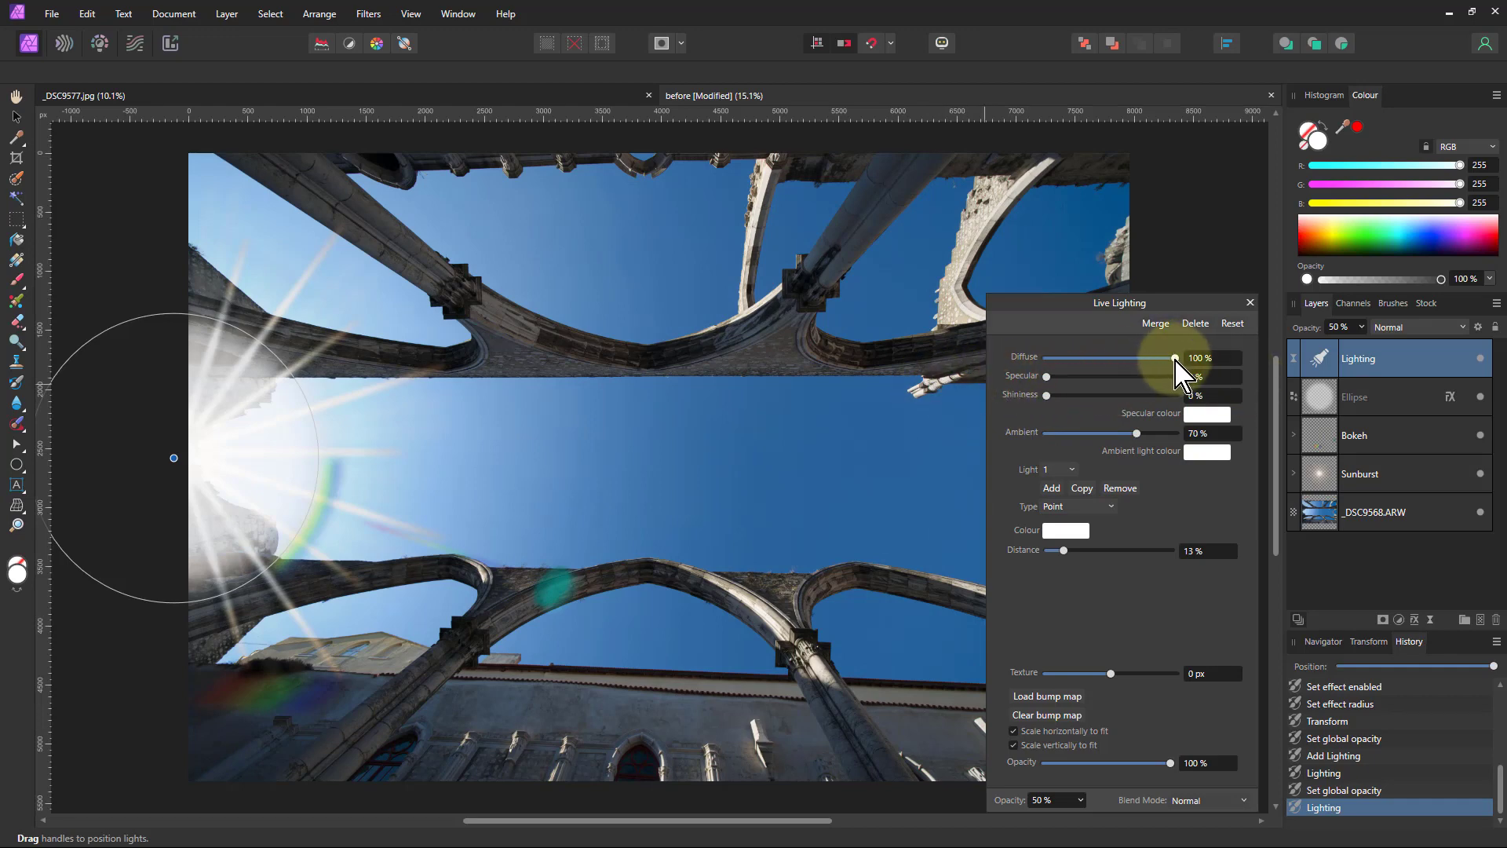
drag(1175, 359, 1104, 369)
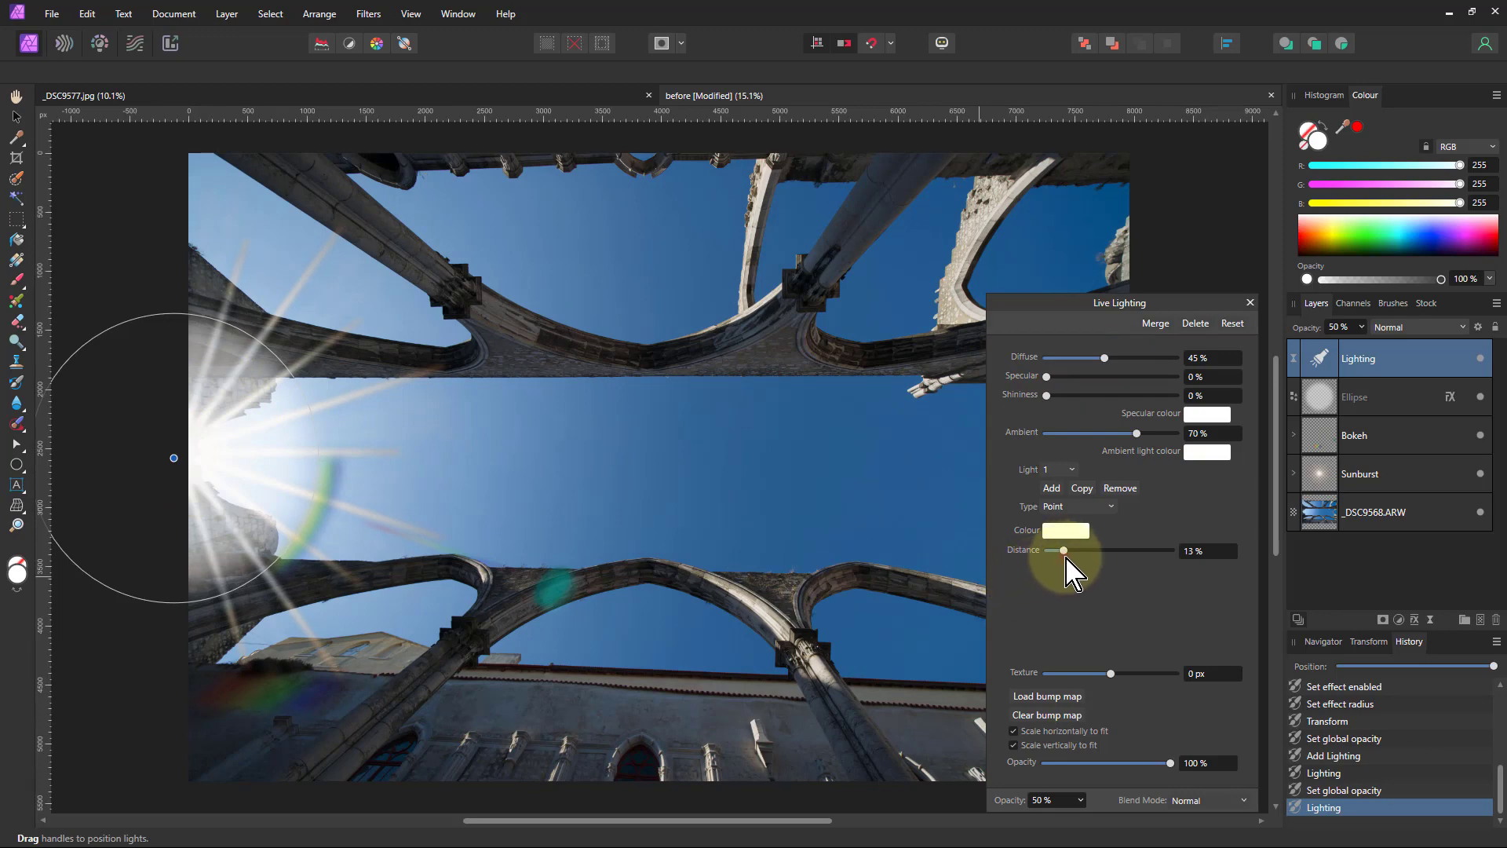
- Set the point light's distance to 28% and texture to 2.4 px
mouse_move(1066, 558)
mouse_down()
mouse_move(1100, 554)
mouse_move(1054, 554)
mouse_move(1083, 554)
mouse_up()
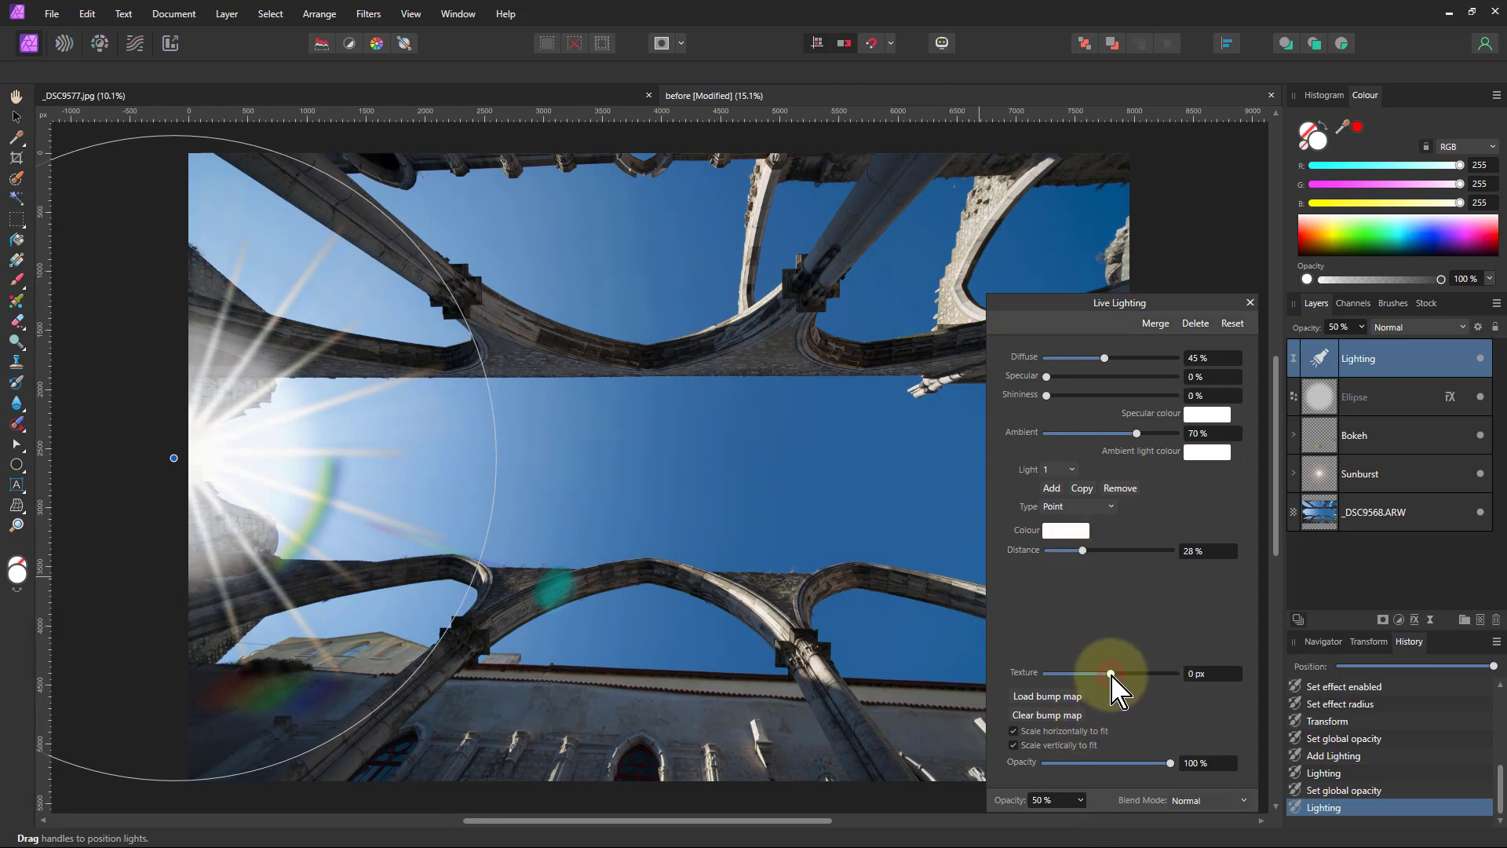
drag(1111, 675, 1194, 672)
click(1112, 674)
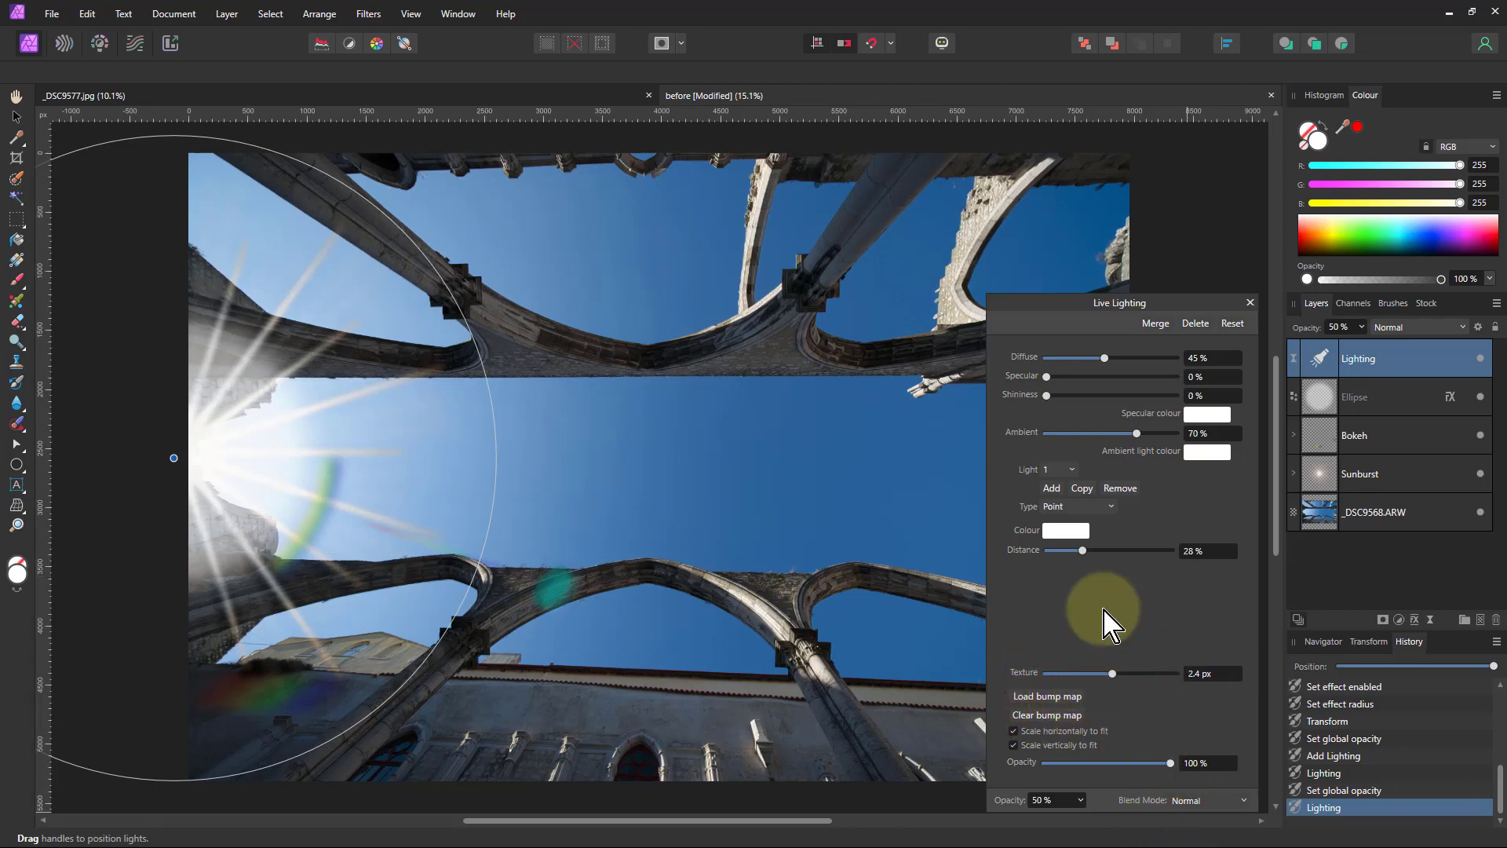
- Tint the light colour a pale warm cream, RGB 255, 246, 232
click(1073, 529)
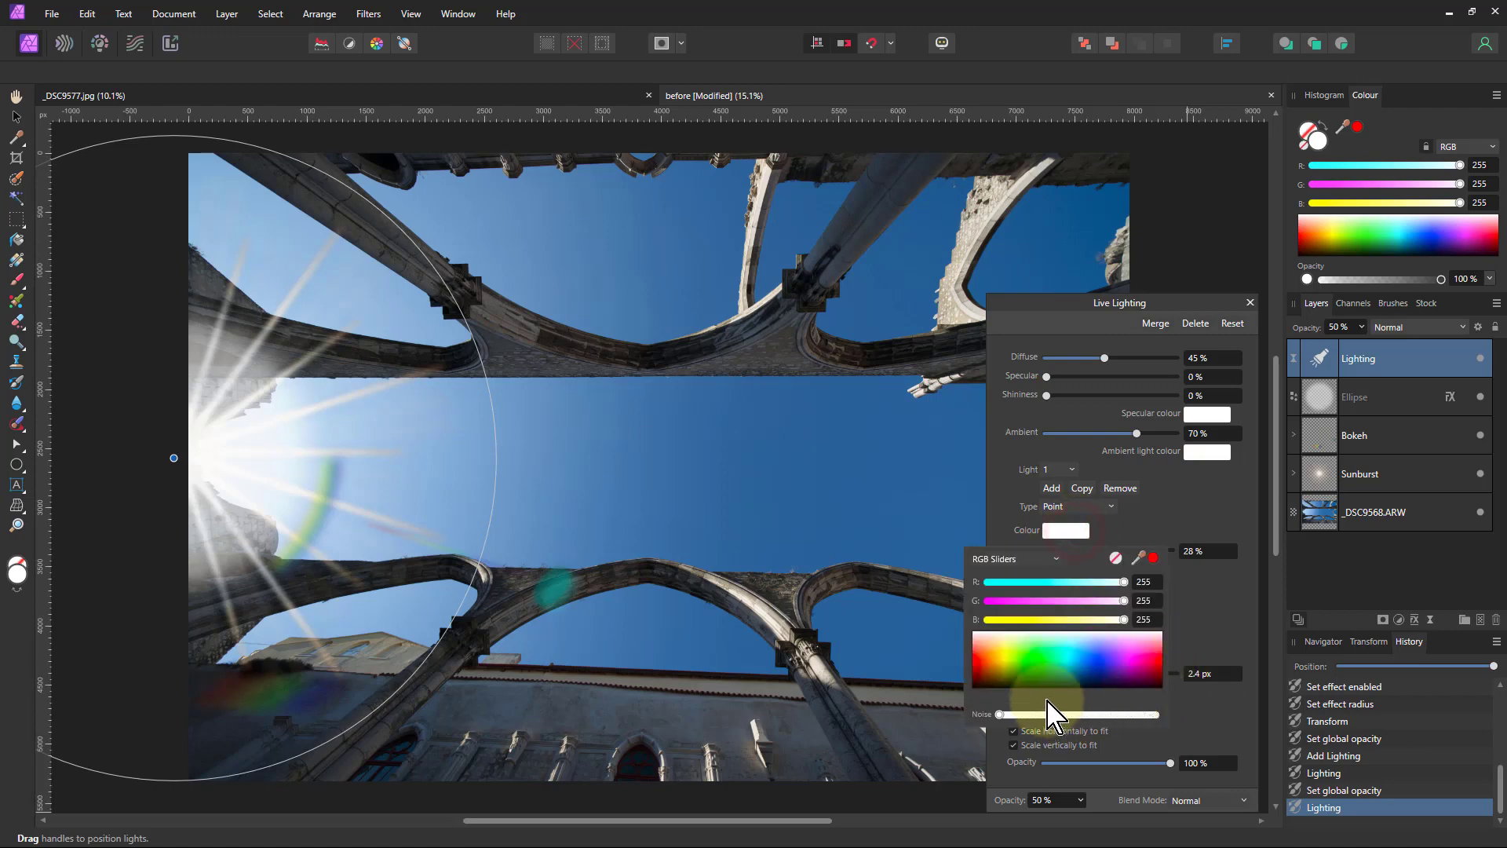
click(995, 647)
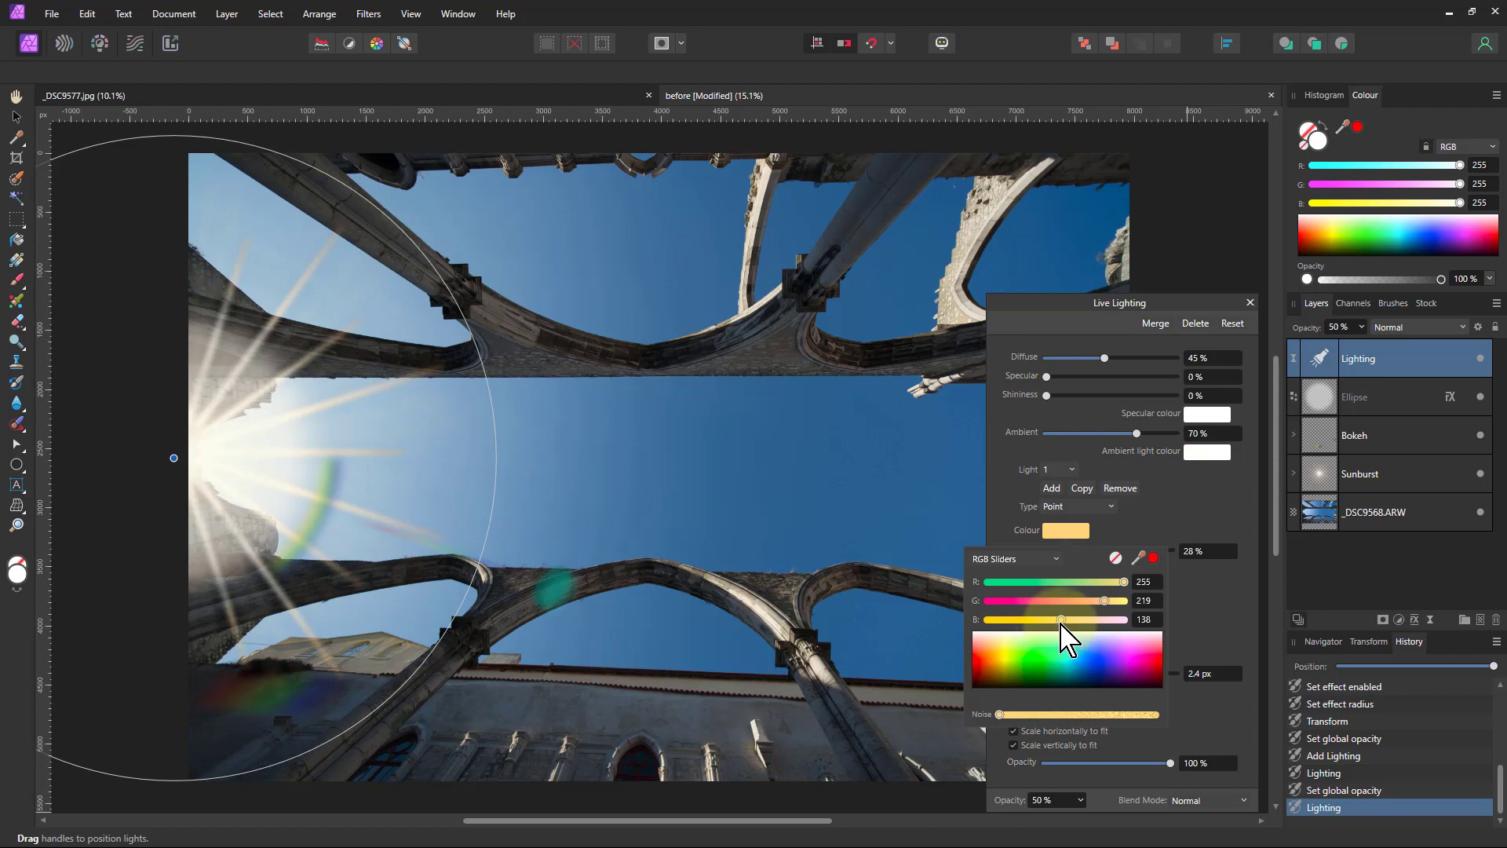
drag(1093, 621, 1103, 602)
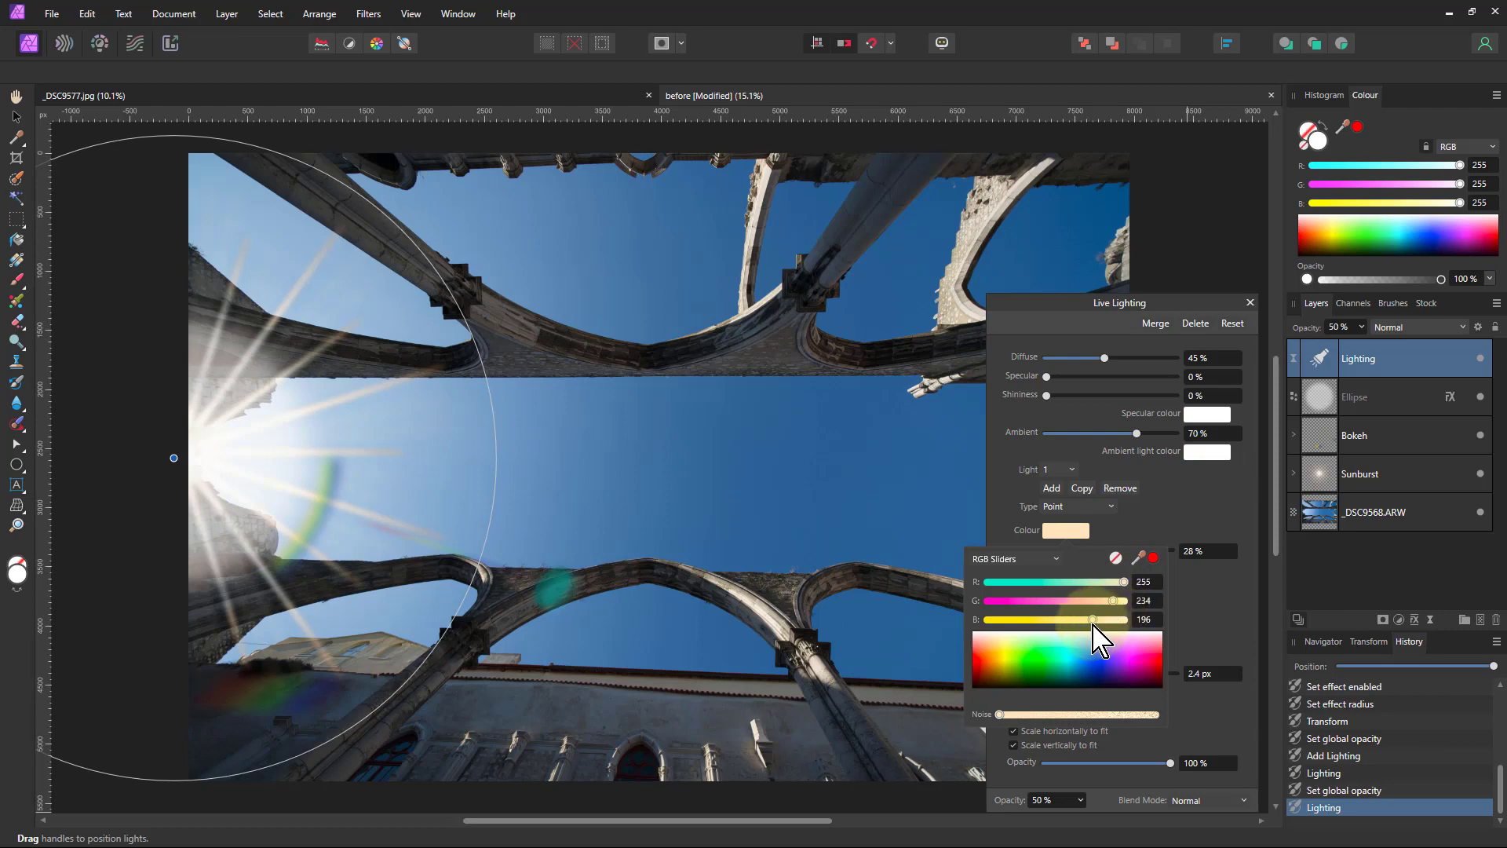
drag(1103, 621, 1099, 620)
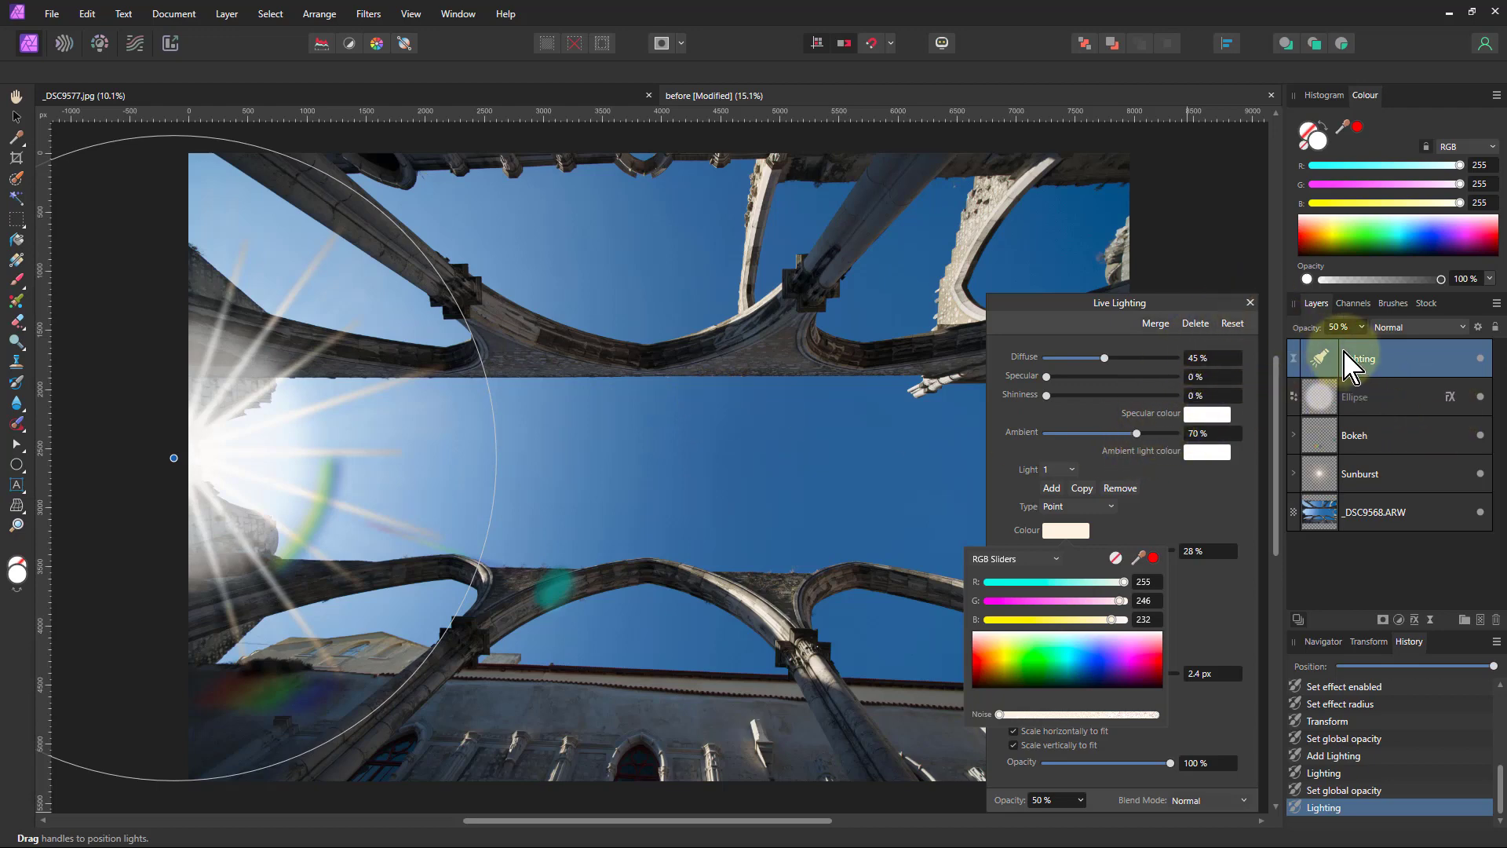
- Lower the Lighting layer's opacity to 30%
click(1379, 350)
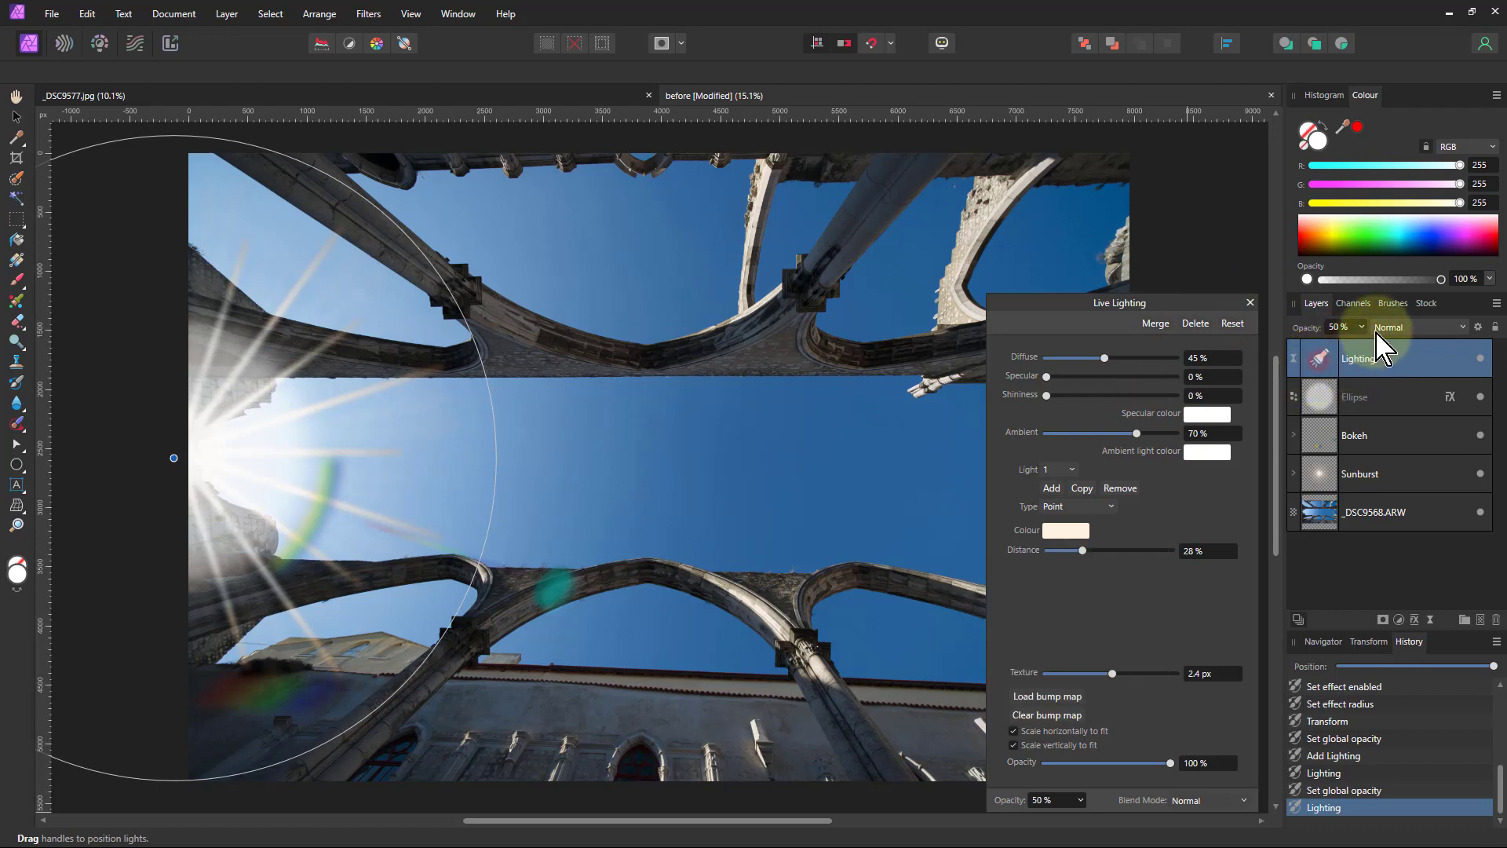
click(1362, 327)
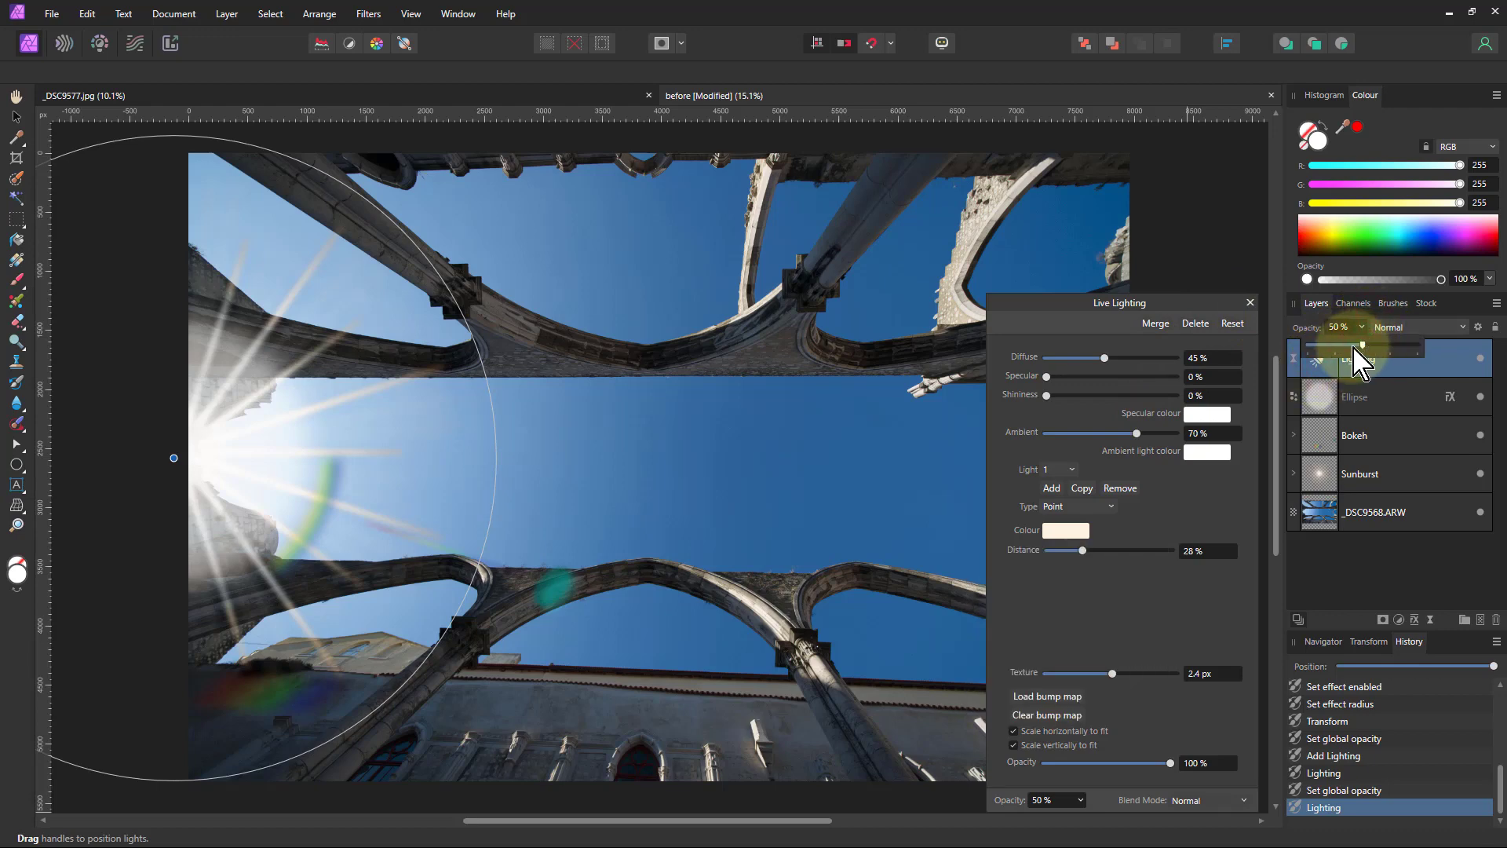
mouse_move(1355, 349)
mouse_down()
mouse_move(1327, 350)
mouse_move(1444, 352)
mouse_move(1316, 359)
mouse_move(1373, 359)
mouse_move(1345, 370)
mouse_up()
click(1500, 793)
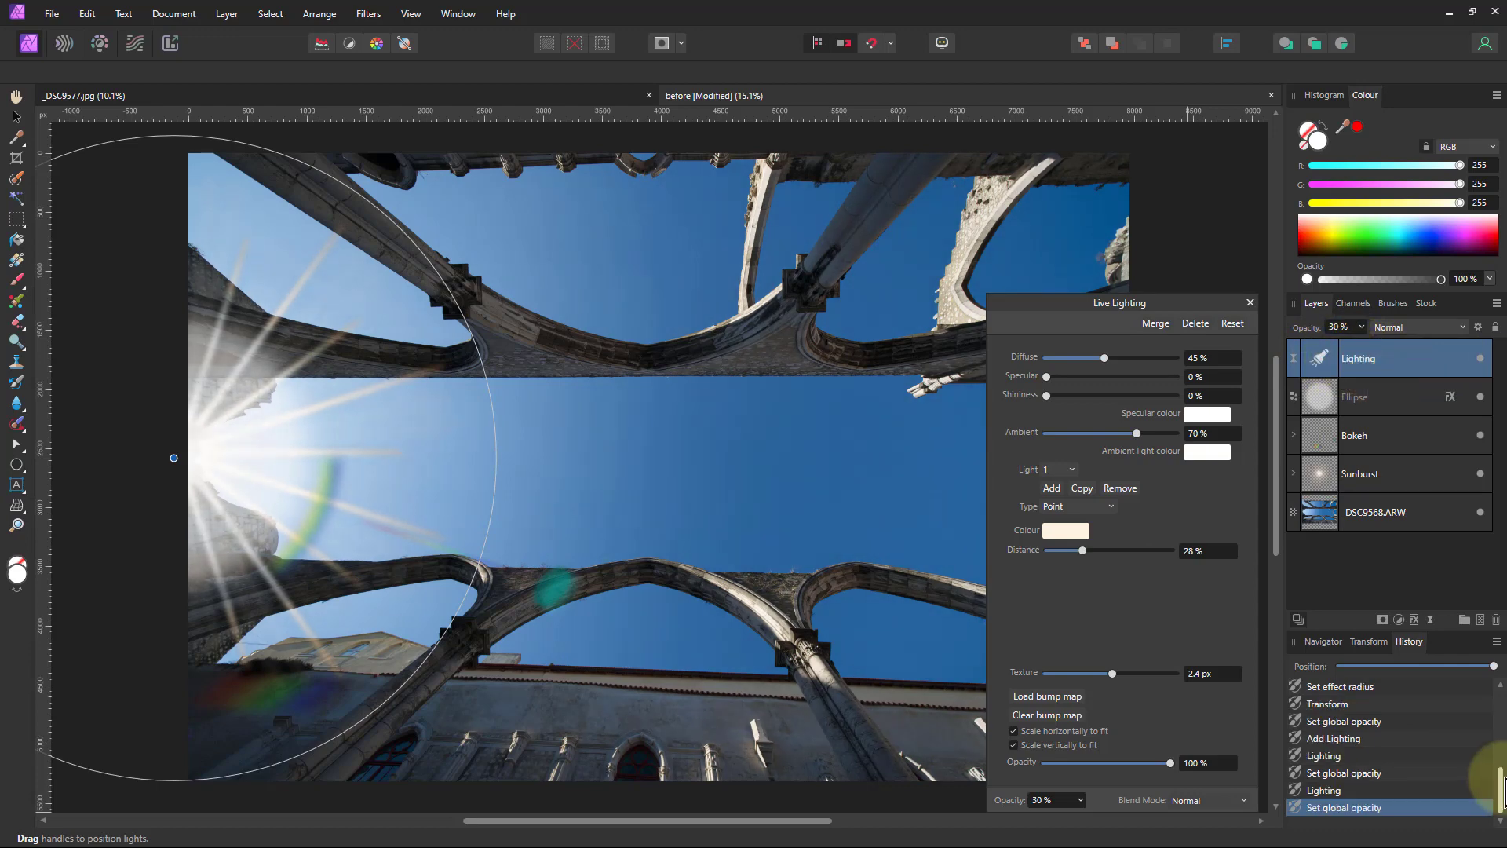
- Dim the sun Ellipse glow layer to 34% opacity
click(1318, 394)
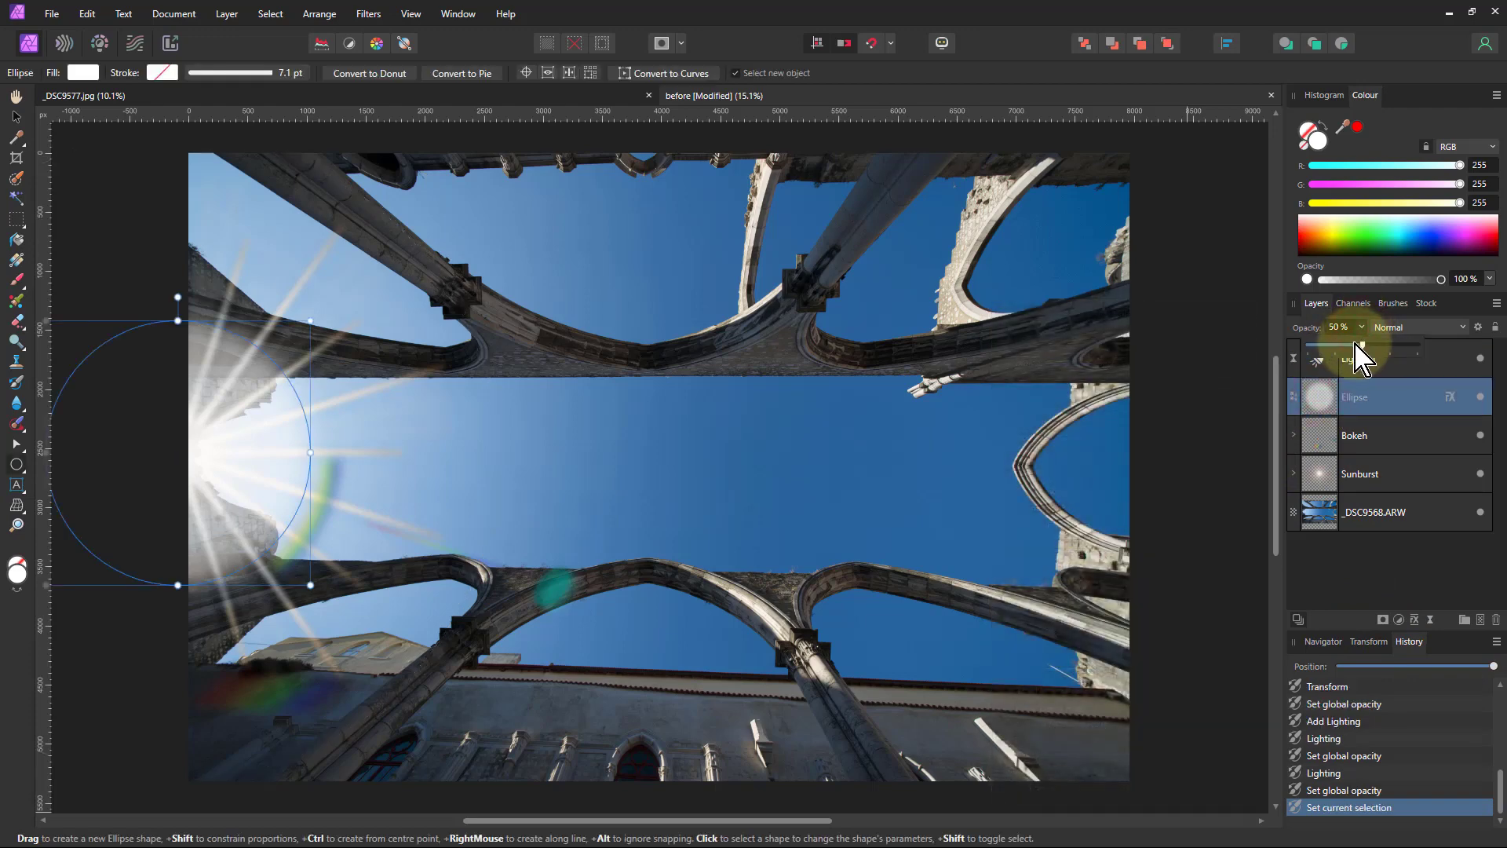
drag(1360, 357, 1343, 359)
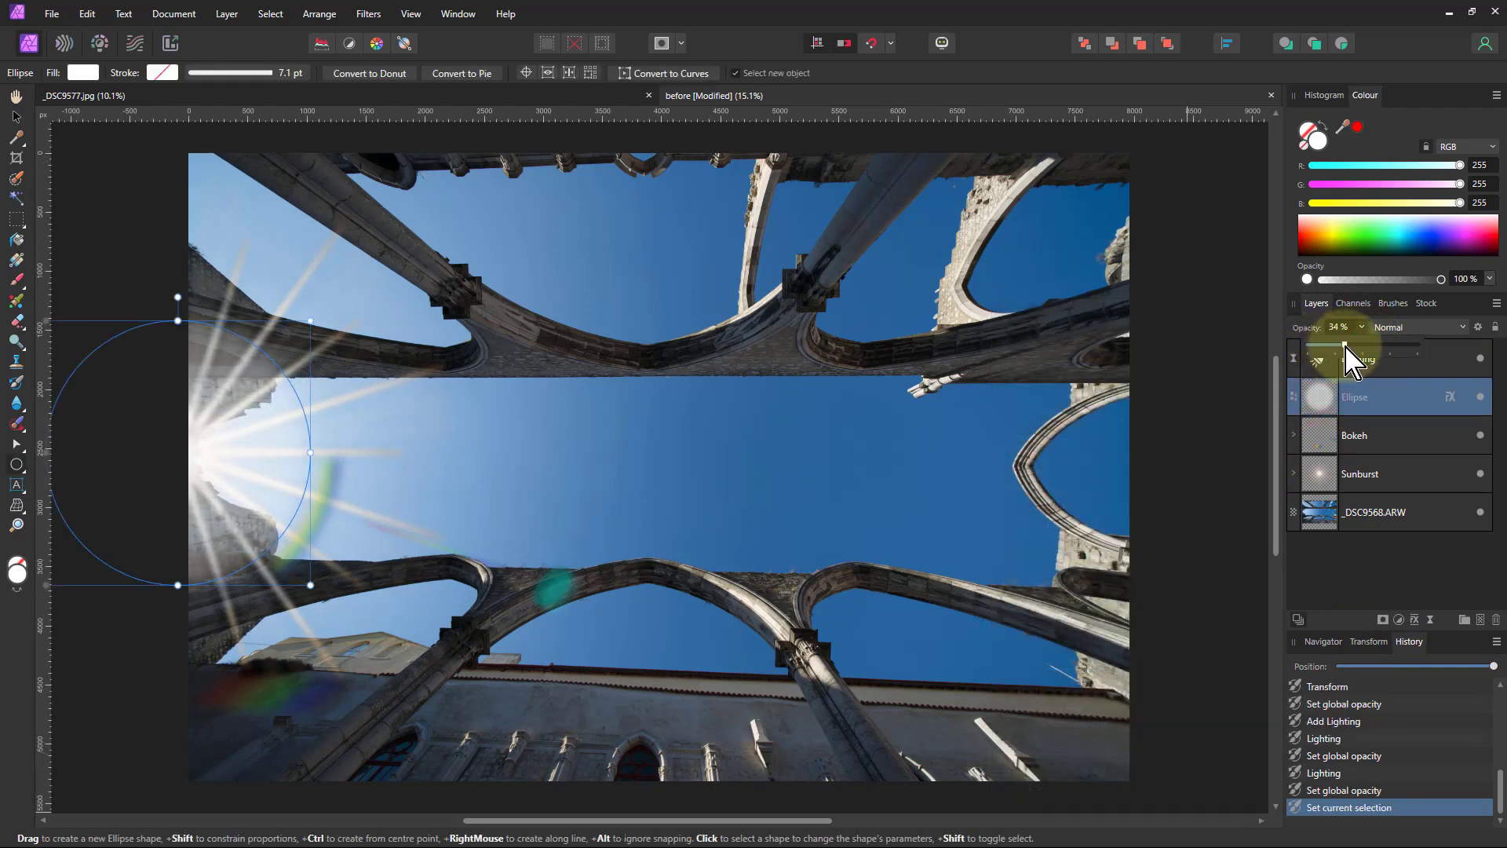
click(1489, 816)
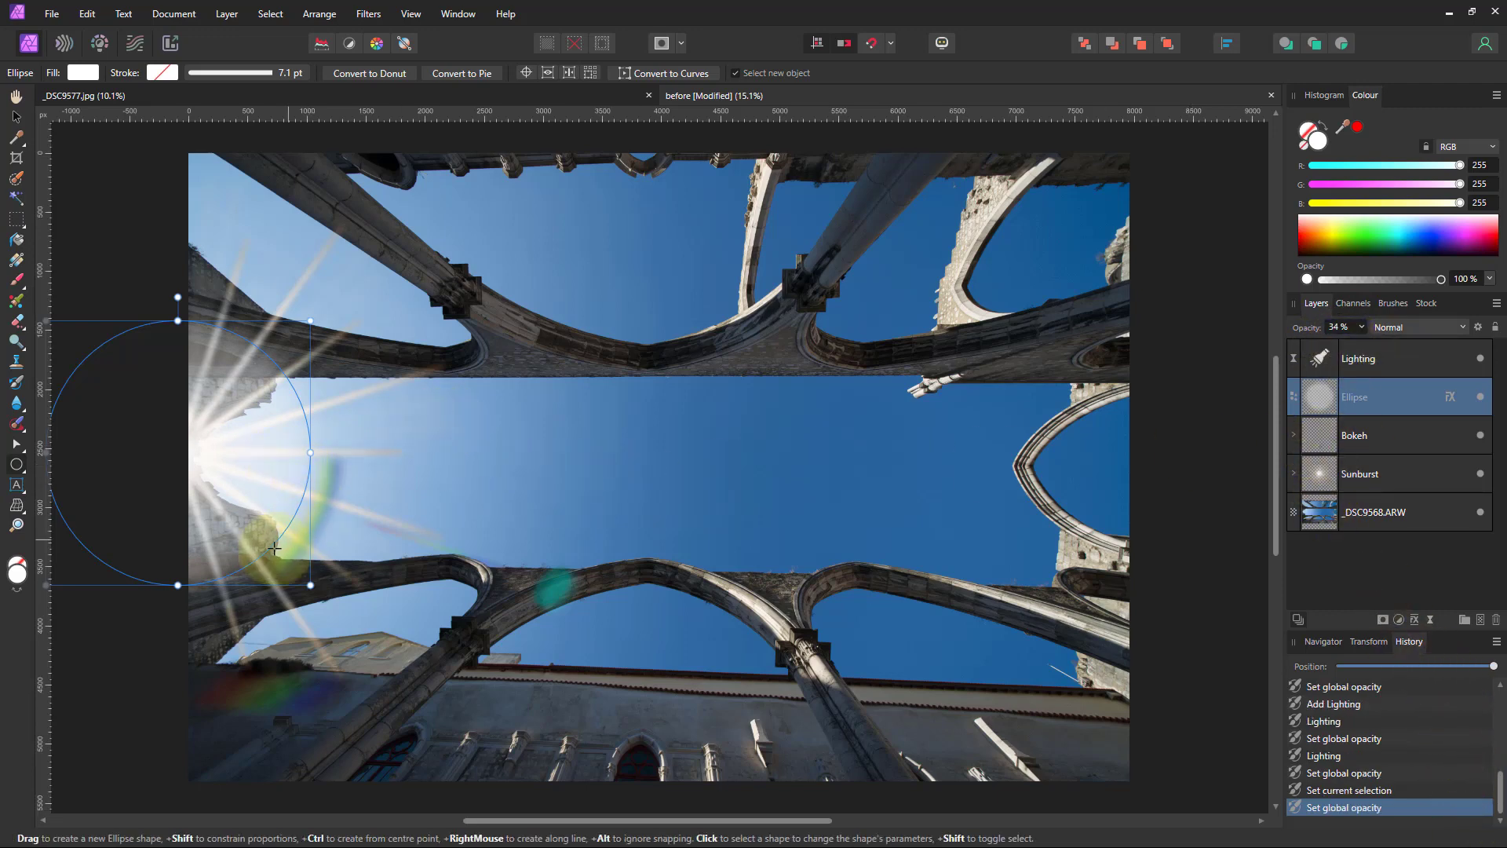
- Set the Donut flare inside the Bokeh group to 35% opacity
click(1294, 436)
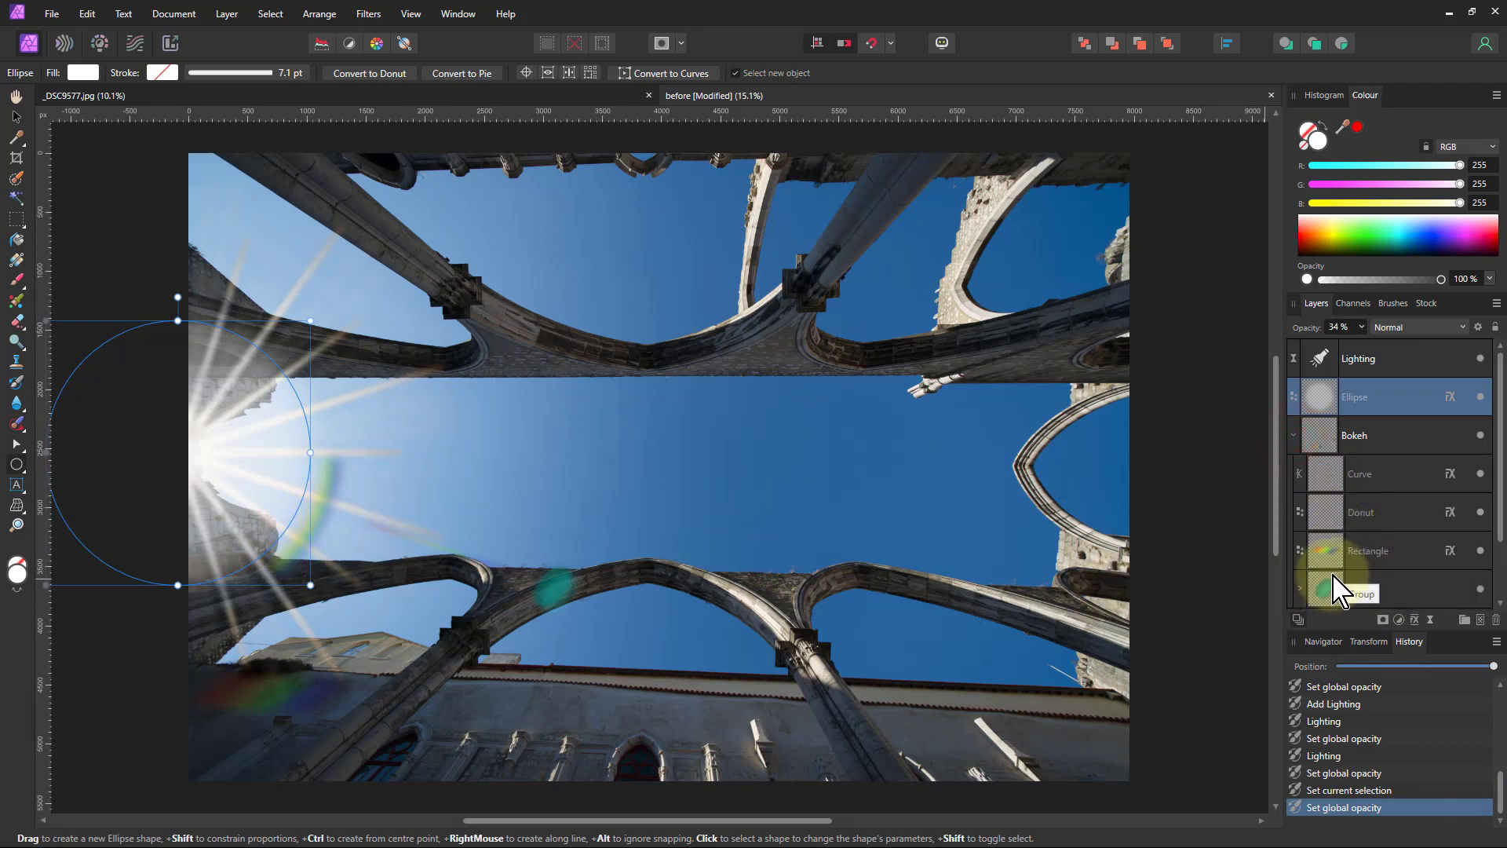
click(1389, 518)
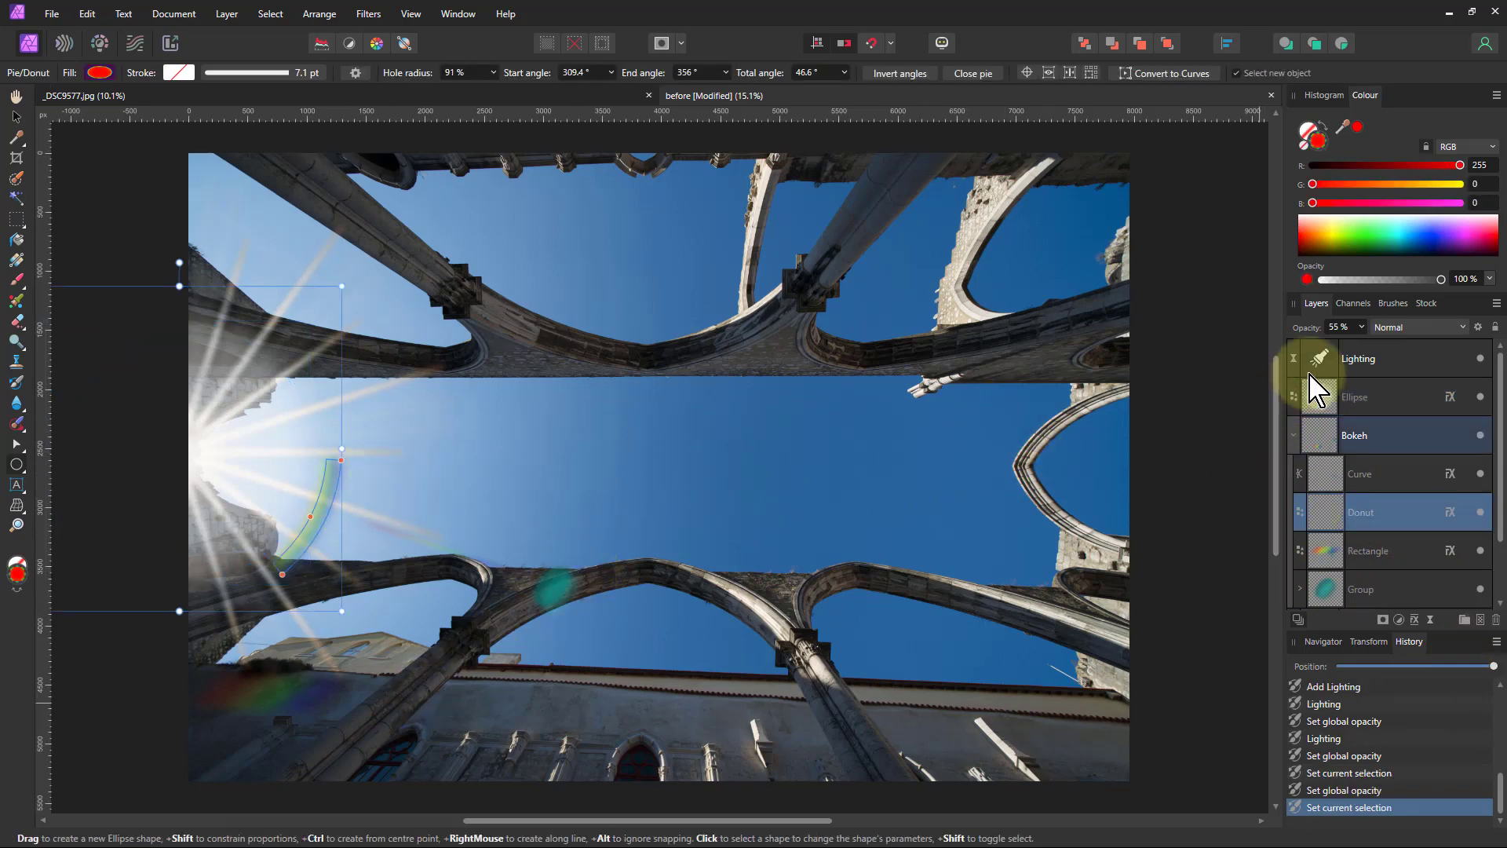
click(1362, 327)
drag(1364, 345, 1345, 393)
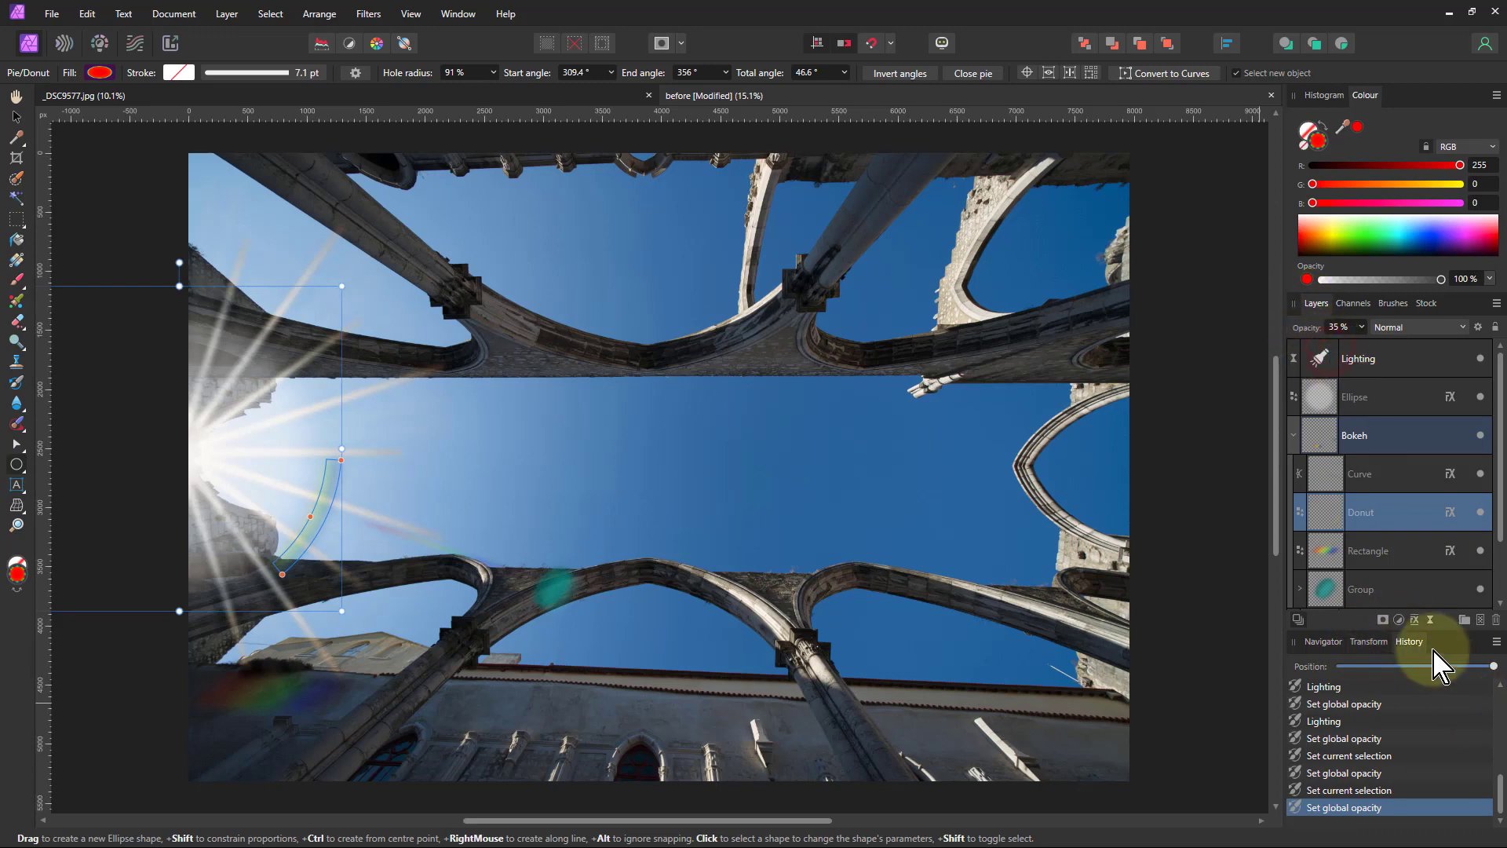
- Add a 56%-opacity fill layer with a white-to-black linear gradient running left to right
click(1319, 358)
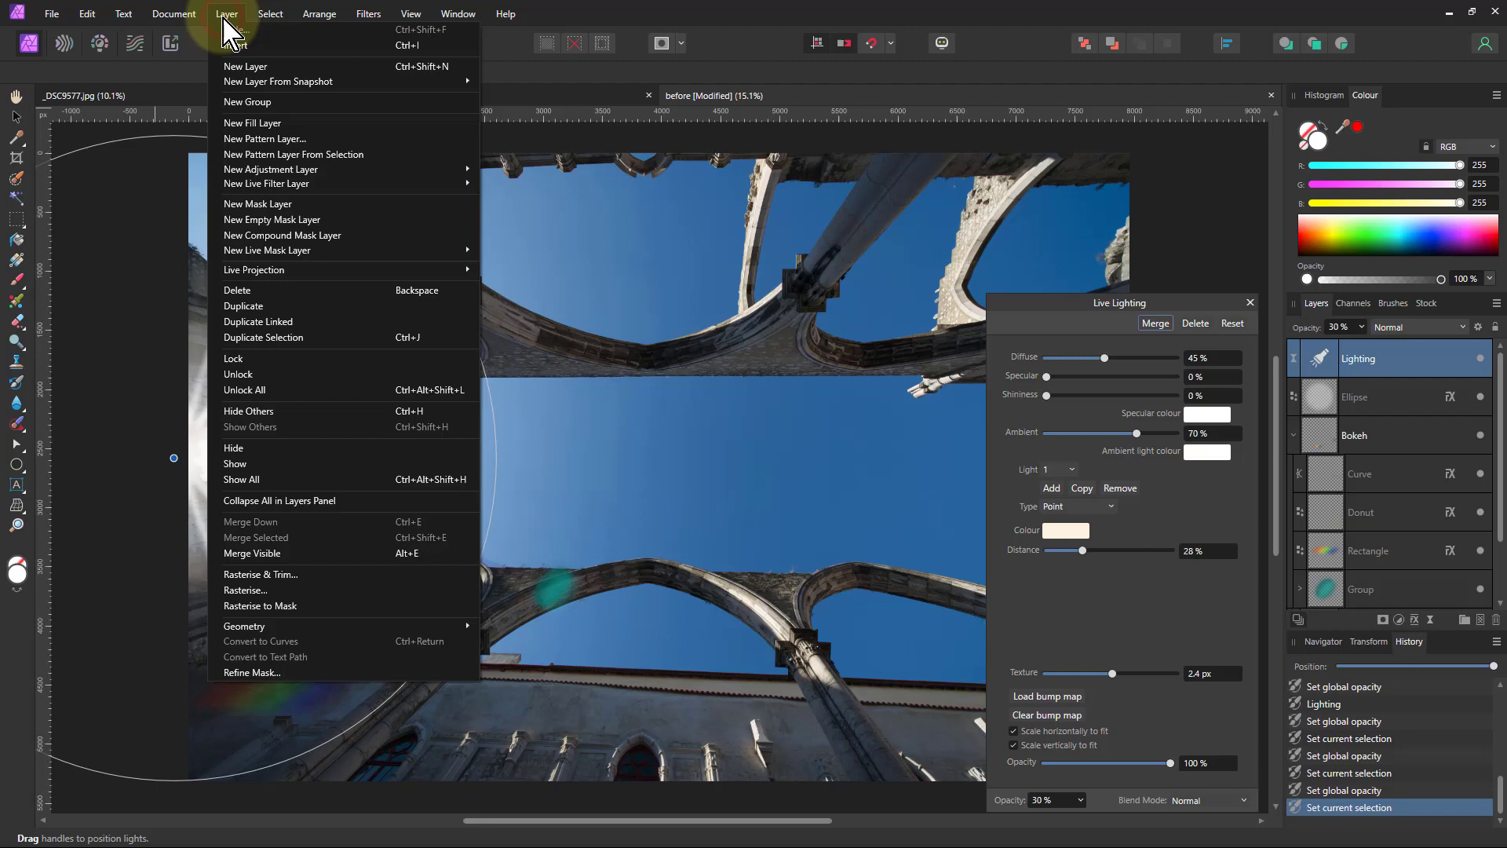
click(259, 123)
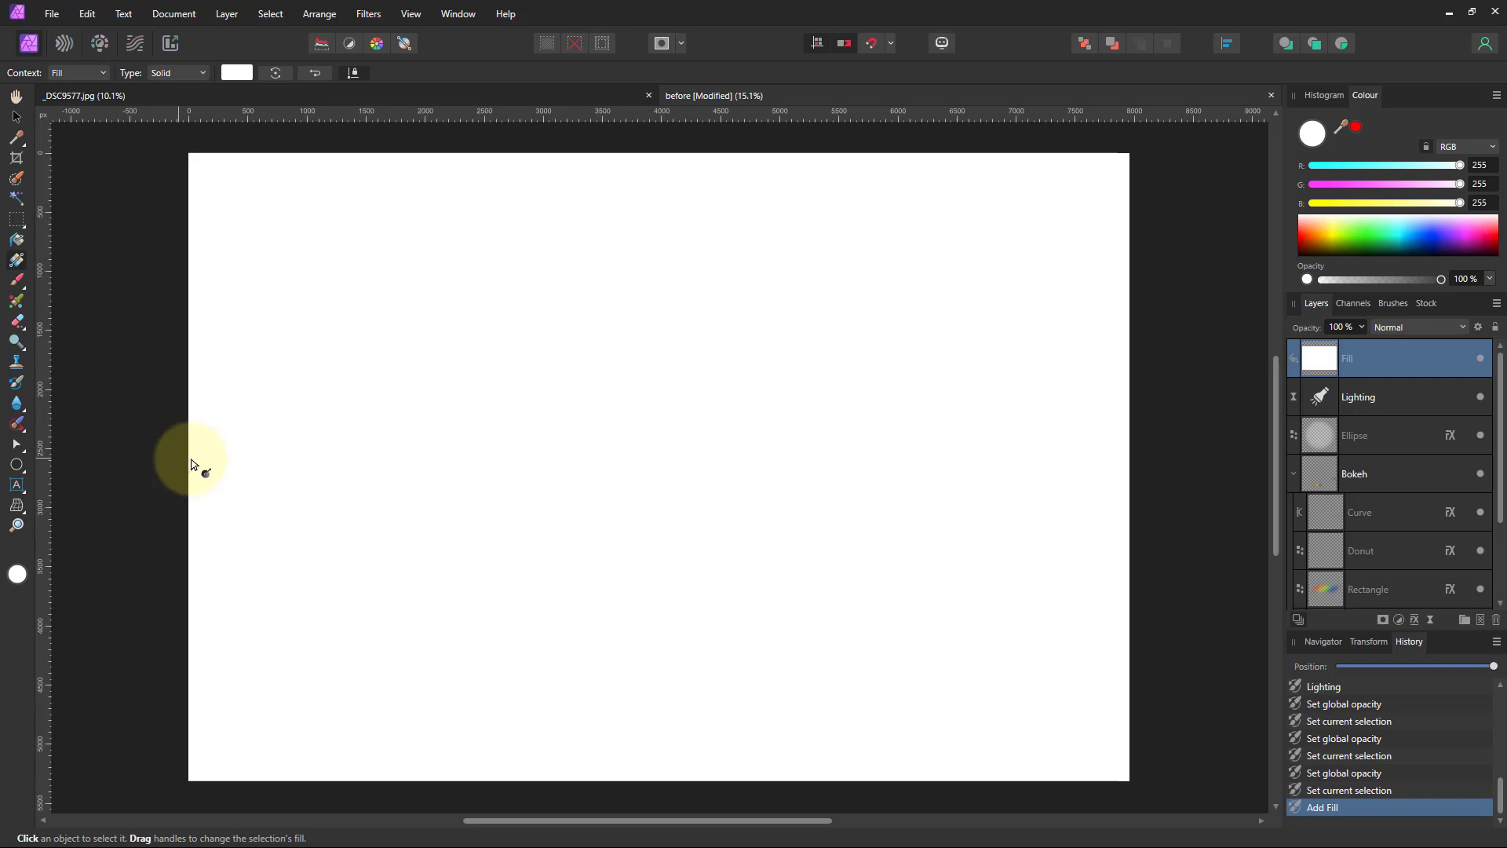
drag(1362, 327, 1308, 341)
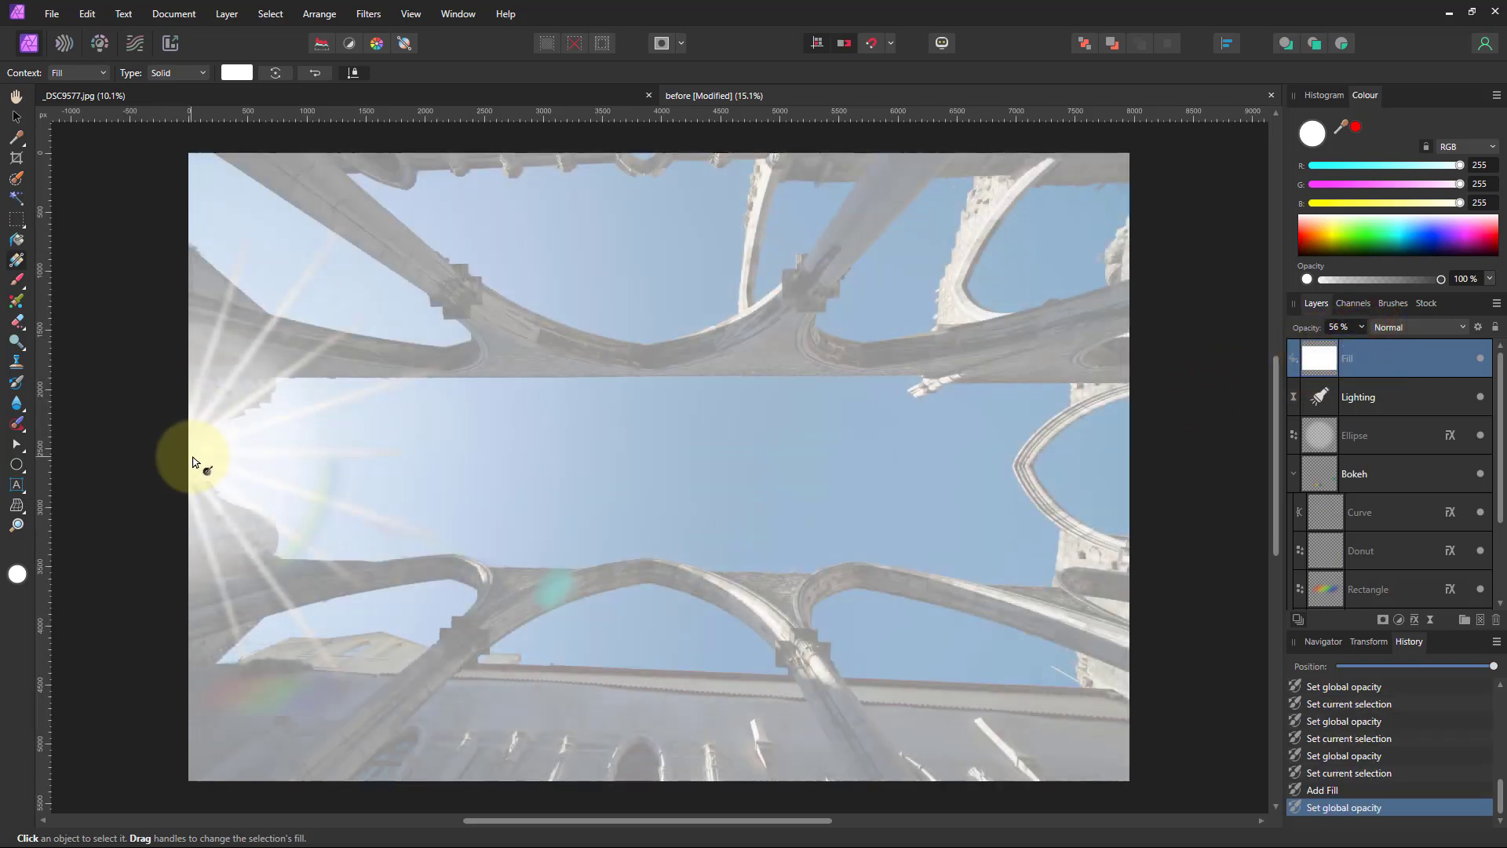
drag(174, 455, 1108, 458)
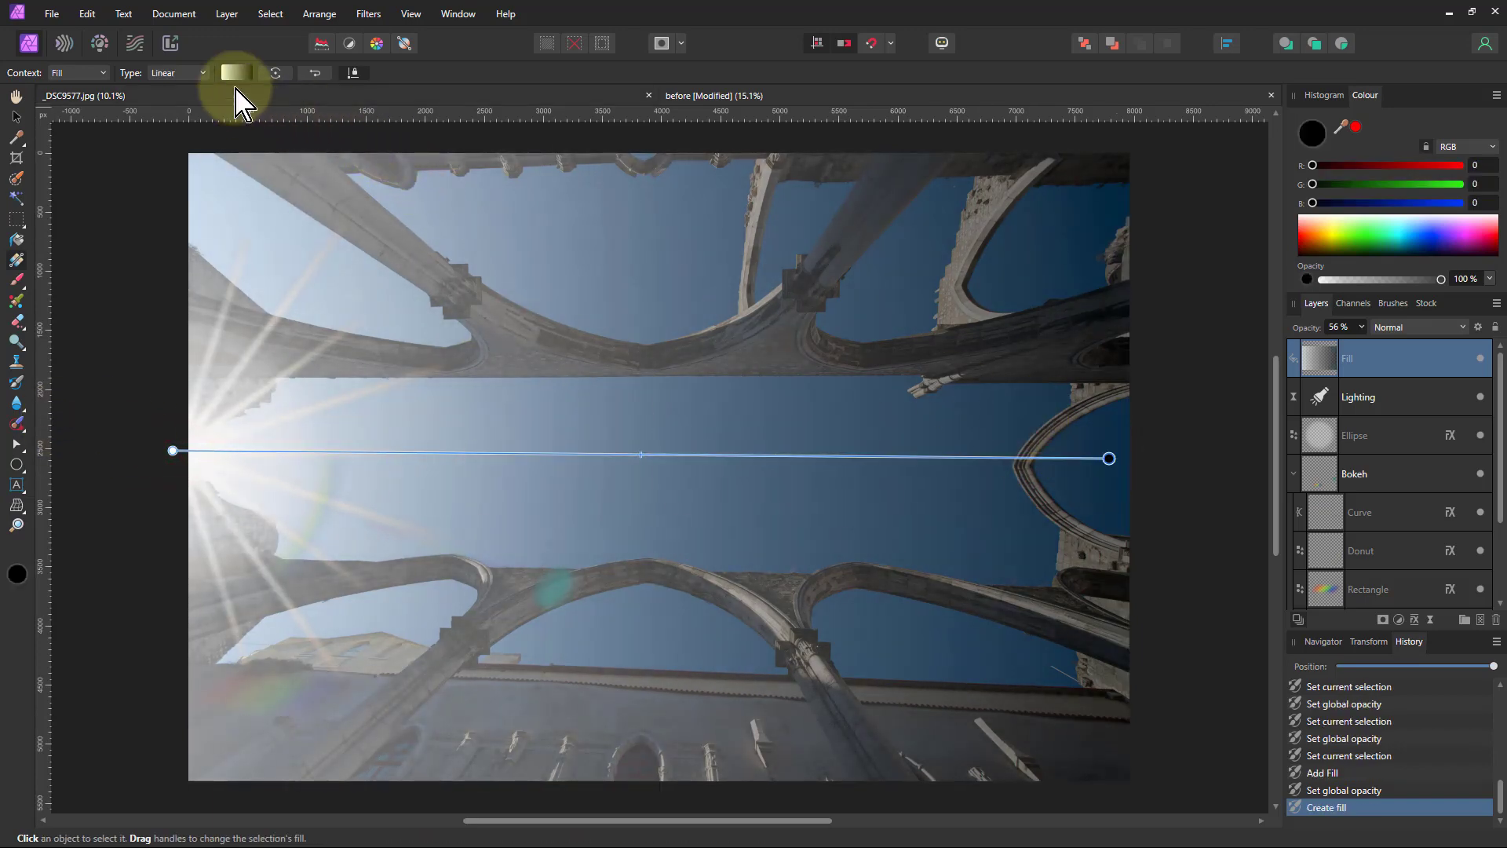
- Switch the gradient fill to Radial and lower the fill layer's opacity to 38%
click(171, 73)
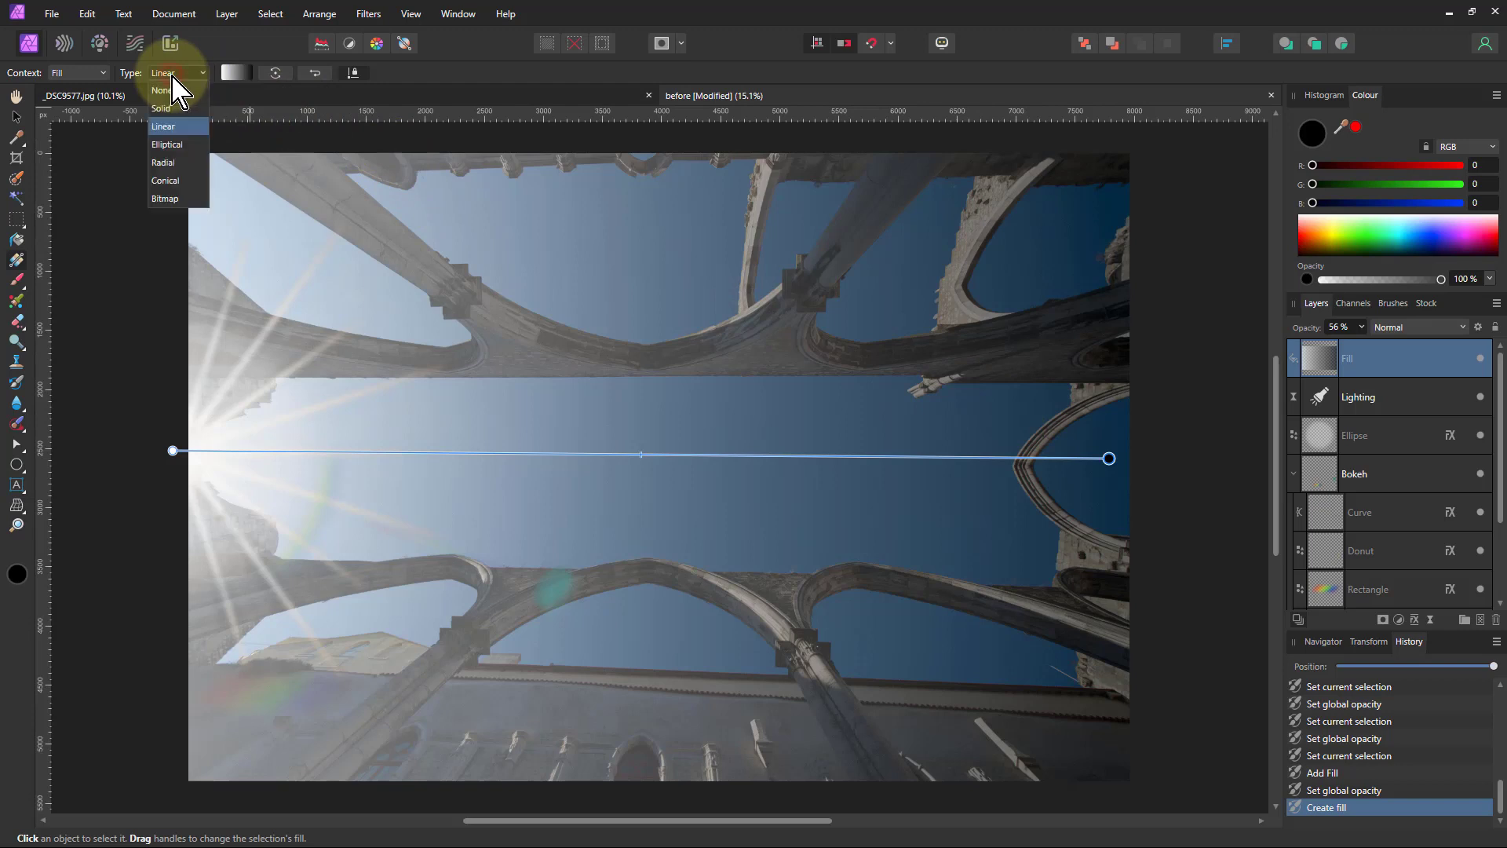
click(164, 163)
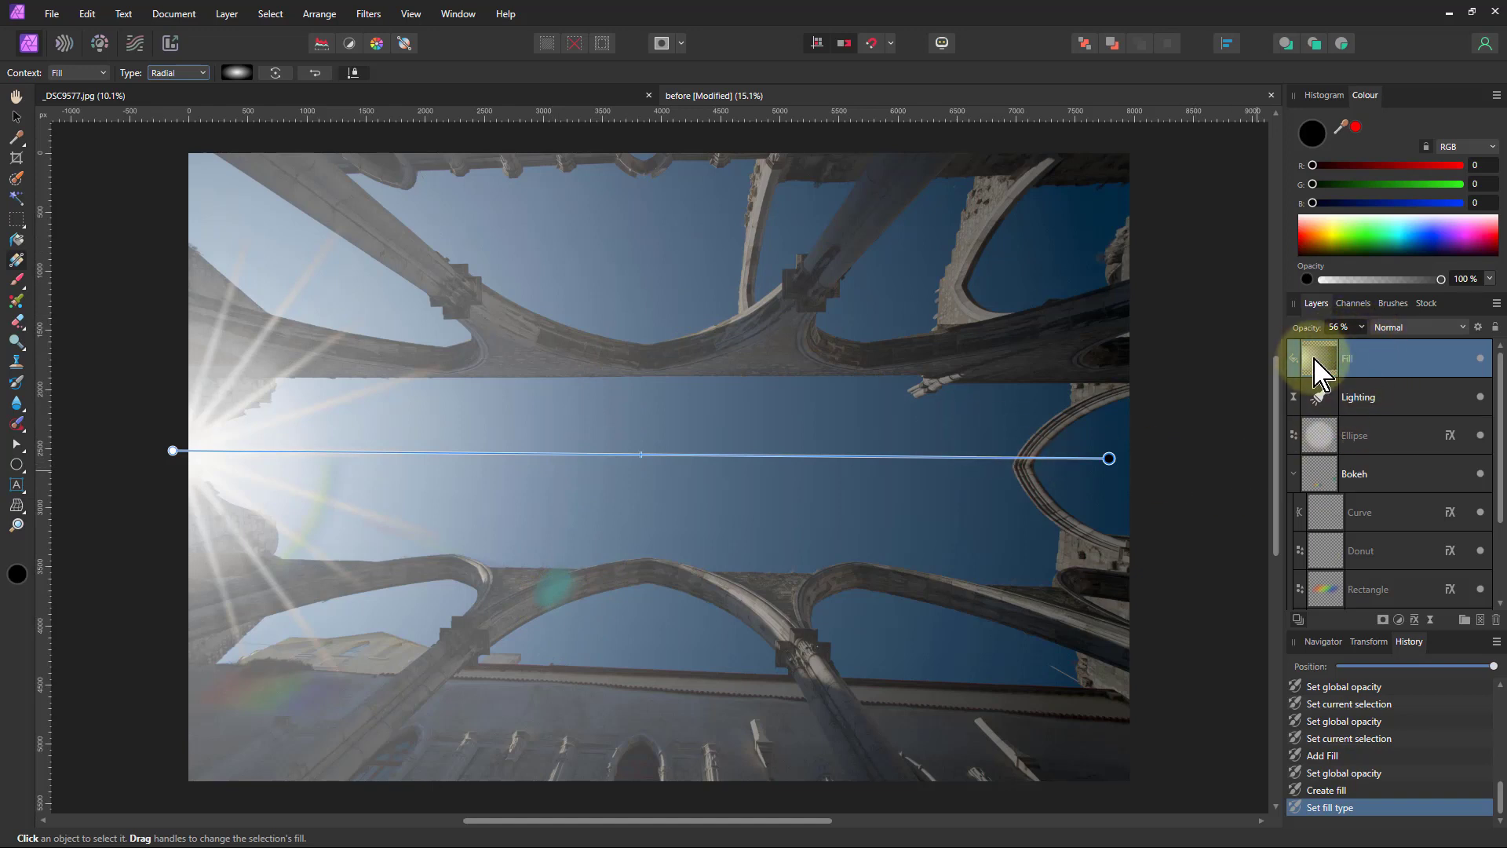
click(1361, 327)
mouse_move(1345, 350)
mouse_down()
mouse_move(1319, 346)
mouse_move(1346, 351)
mouse_up()
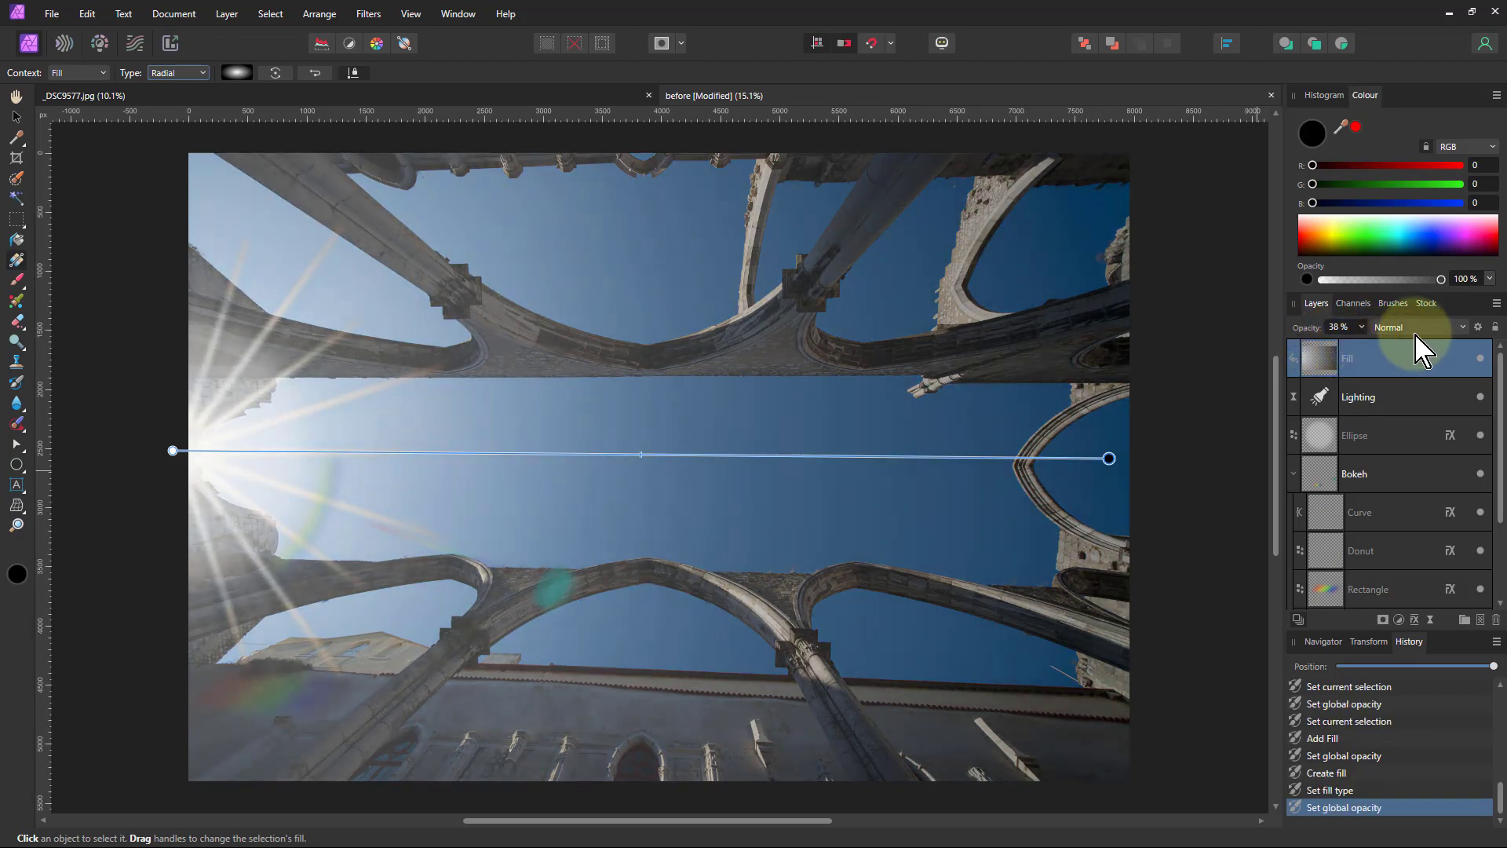
- Set the fill layer's blend mode to Soft Light, then hide the layer
click(1413, 326)
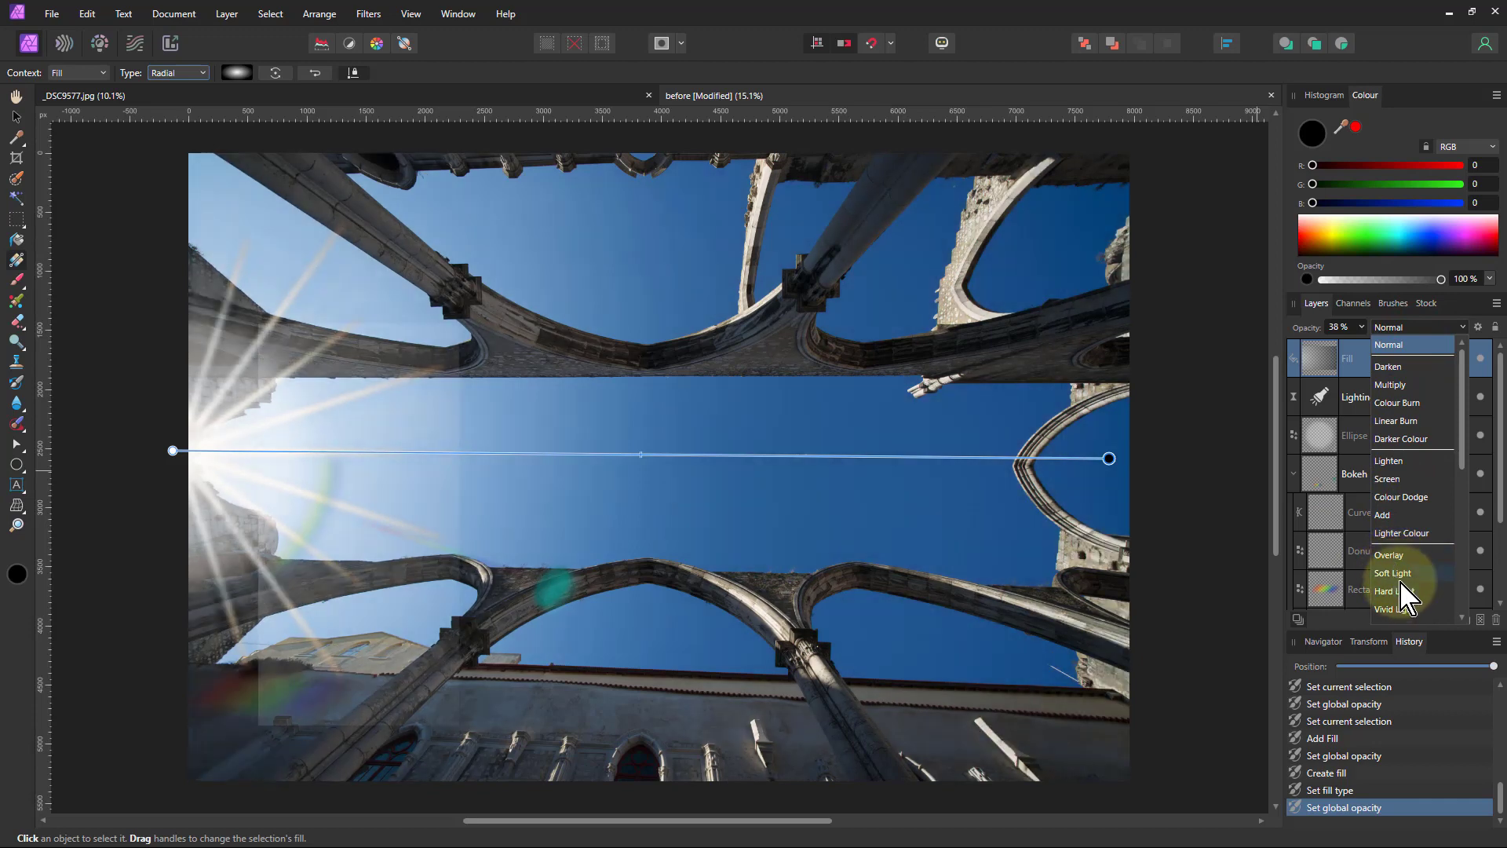
click(1393, 573)
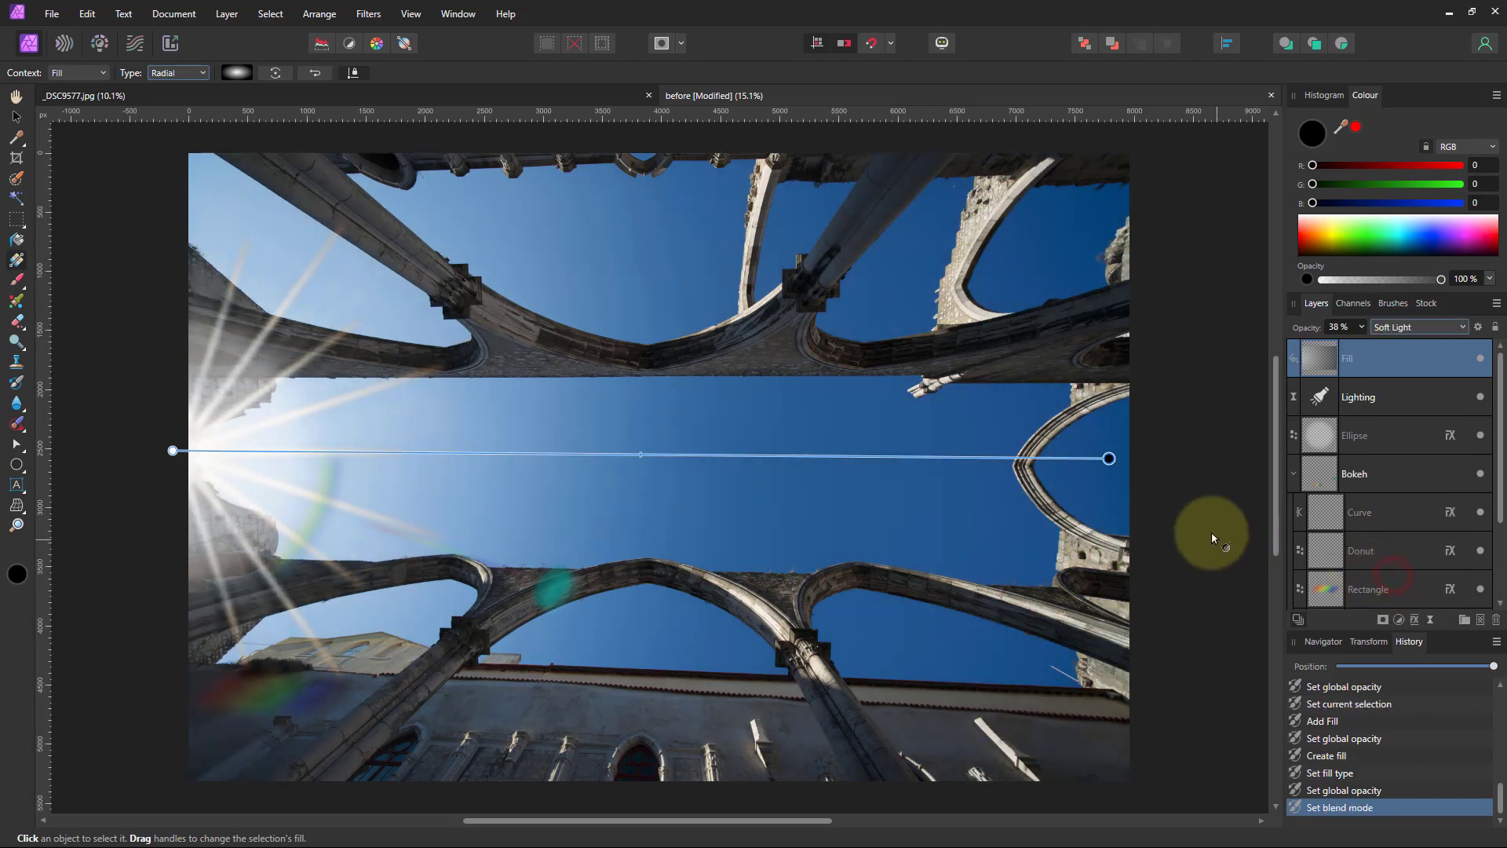
click(1480, 360)
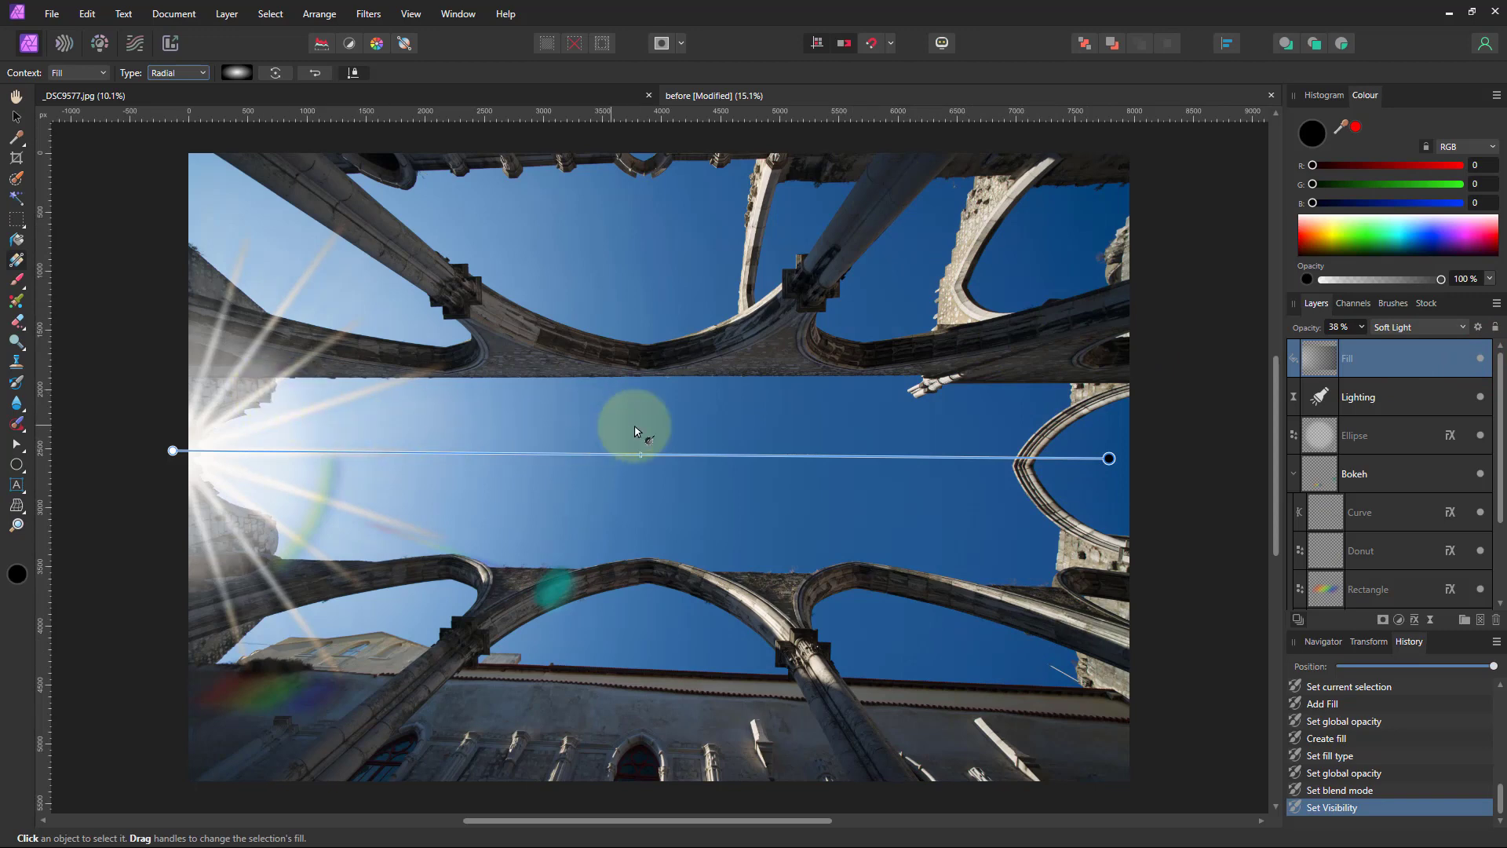
- Add a Brightness / Contrast adjustment with contrast raised to 19% and brightness left at zero
click(1398, 620)
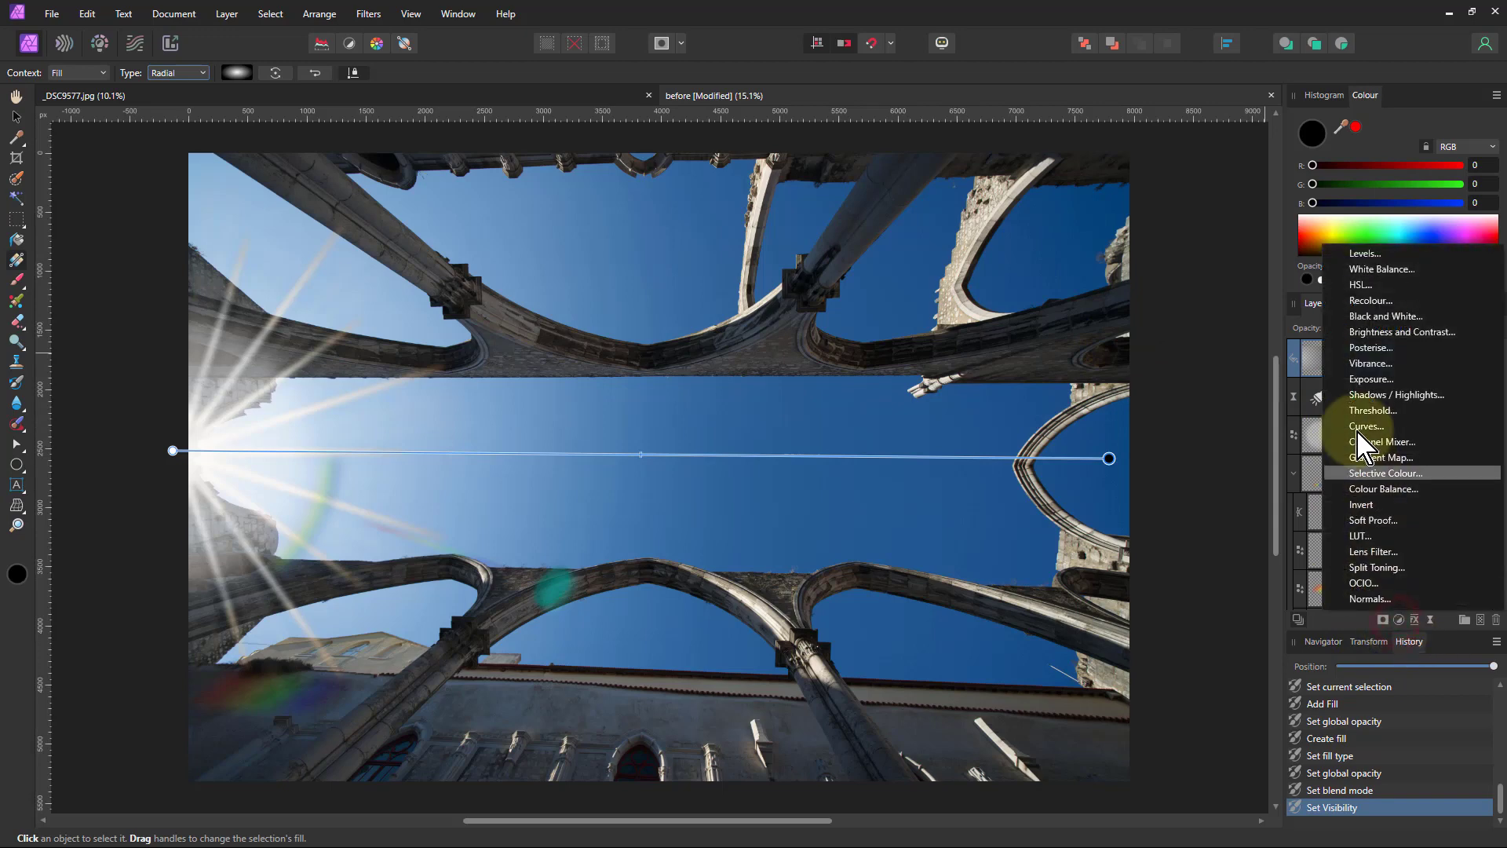
click(1390, 331)
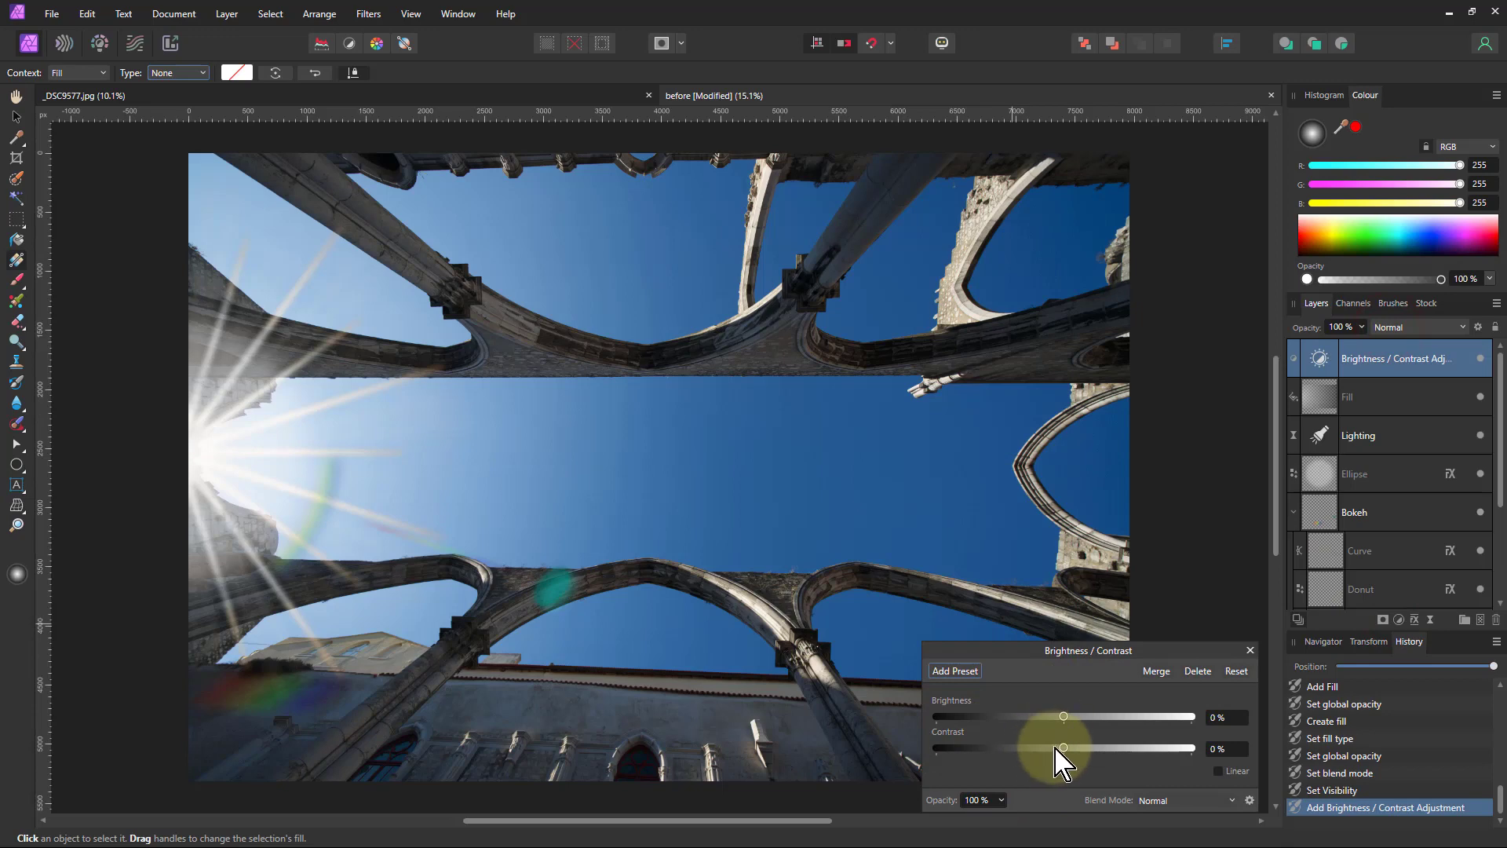
mouse_move(1065, 746)
mouse_down()
mouse_move(1154, 747)
mouse_move(1056, 746)
mouse_move(1115, 746)
mouse_move(1090, 750)
mouse_up()
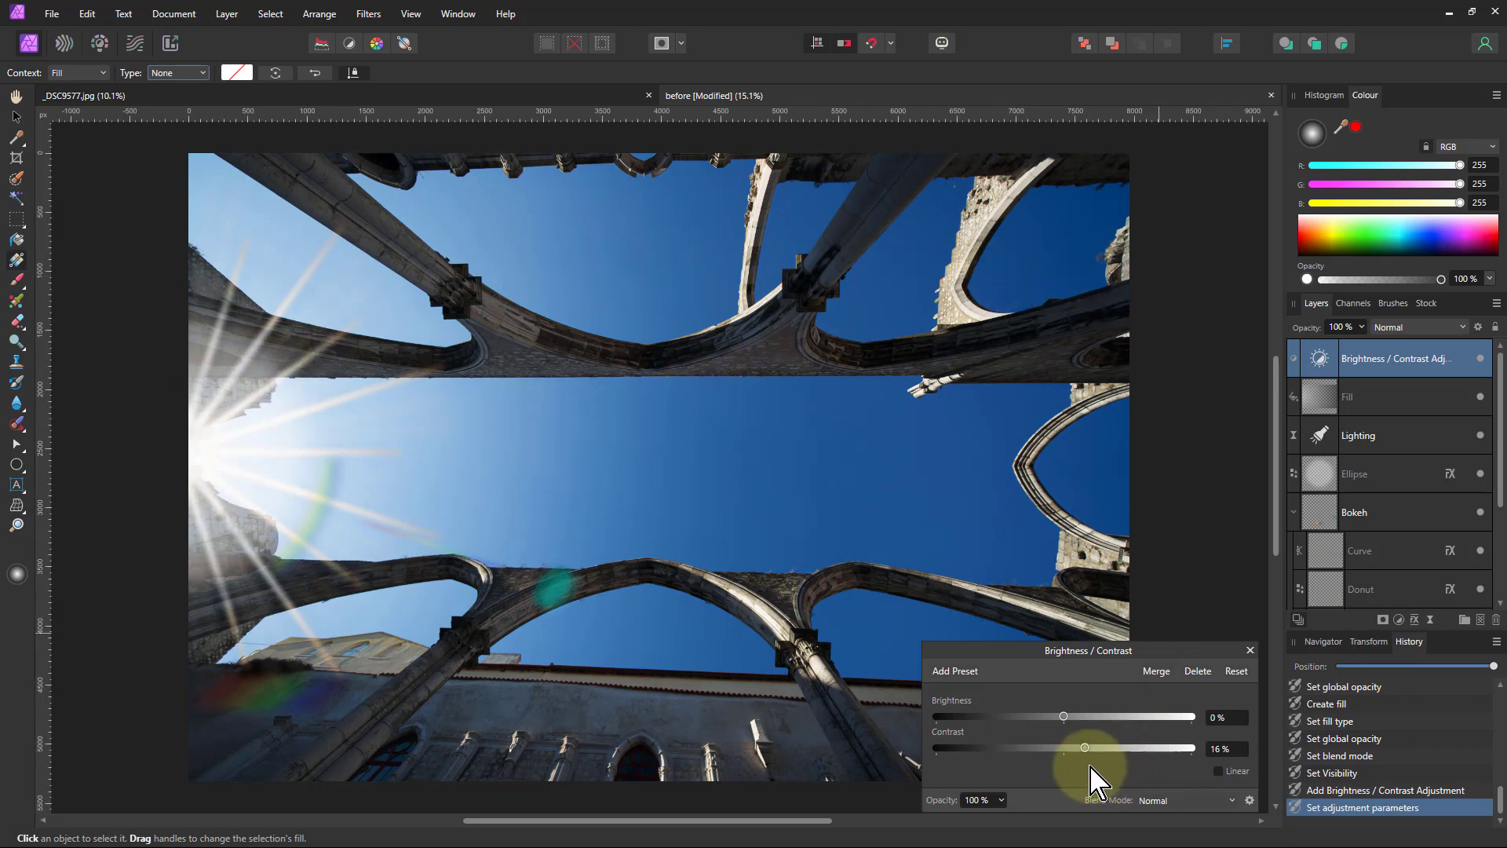
drag(1084, 751, 1091, 751)
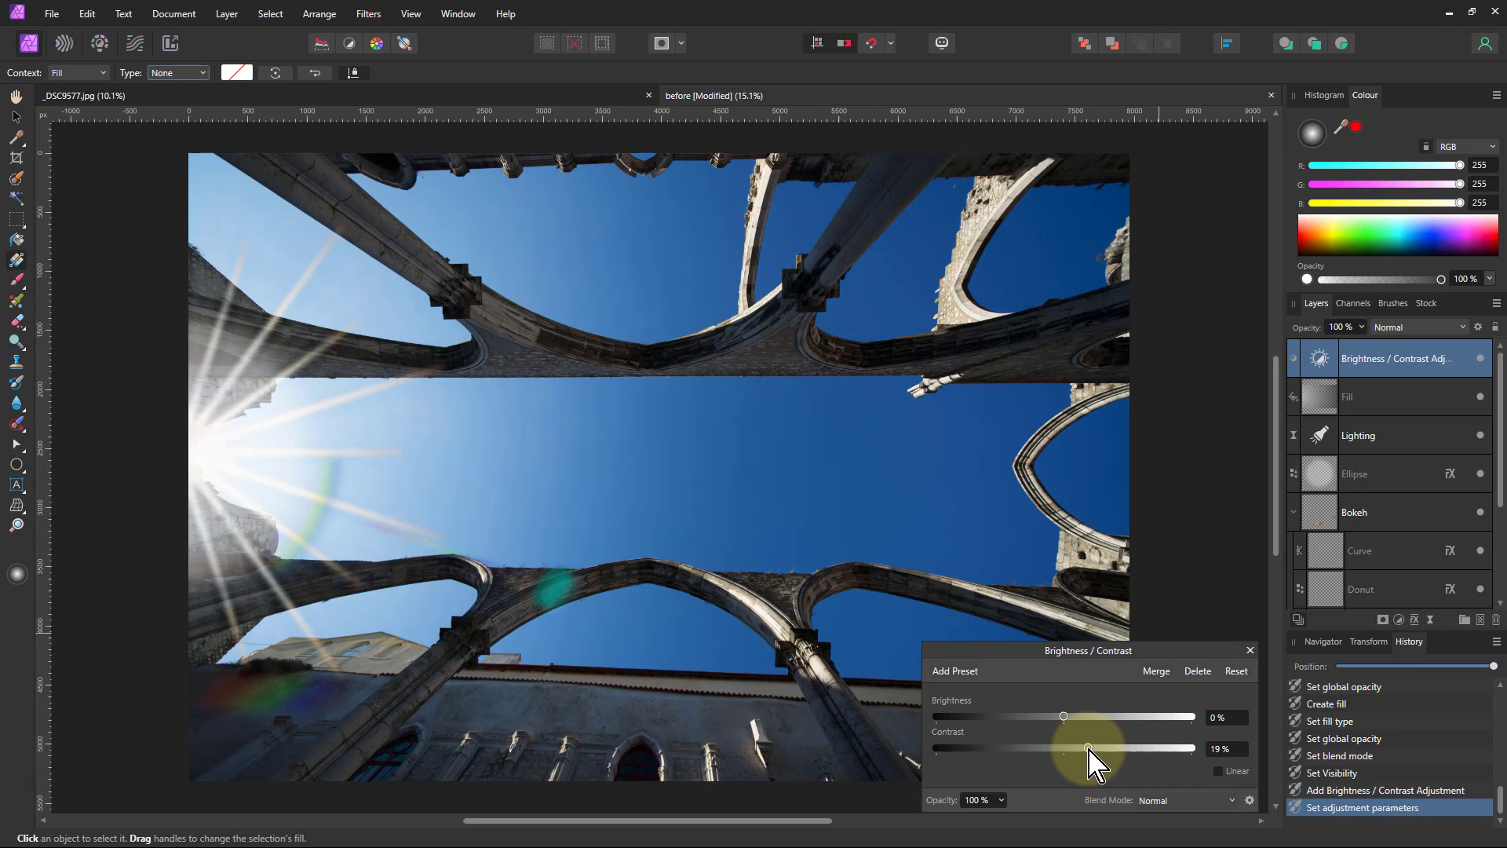
click(1250, 650)
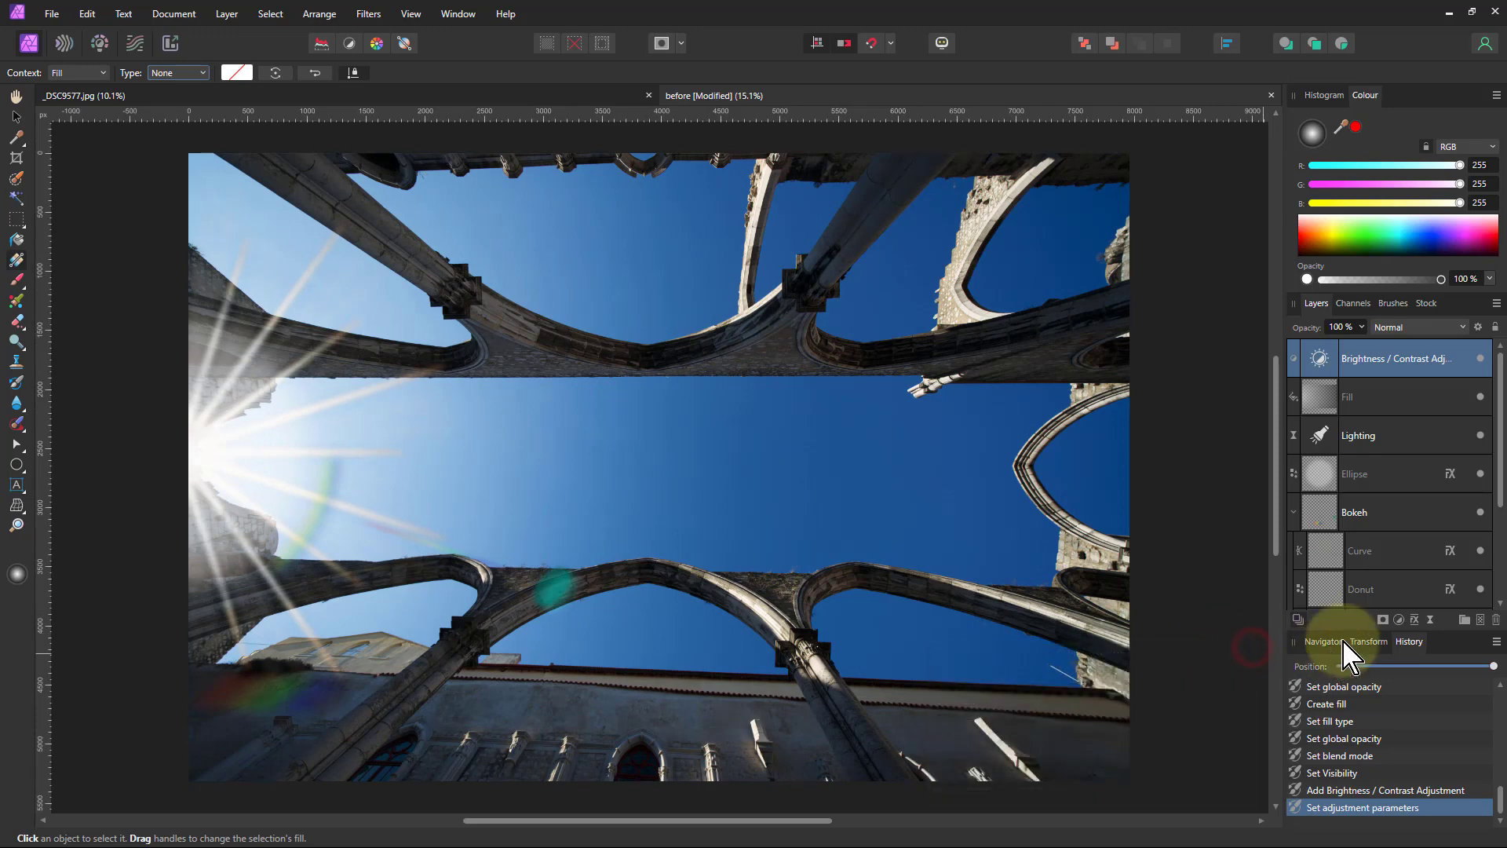
- Group the Brightness / Contrast, Fill, Lighting and Ellipse layers as 'Lighting', then collapse Bokeh
shift+click(1369, 475)
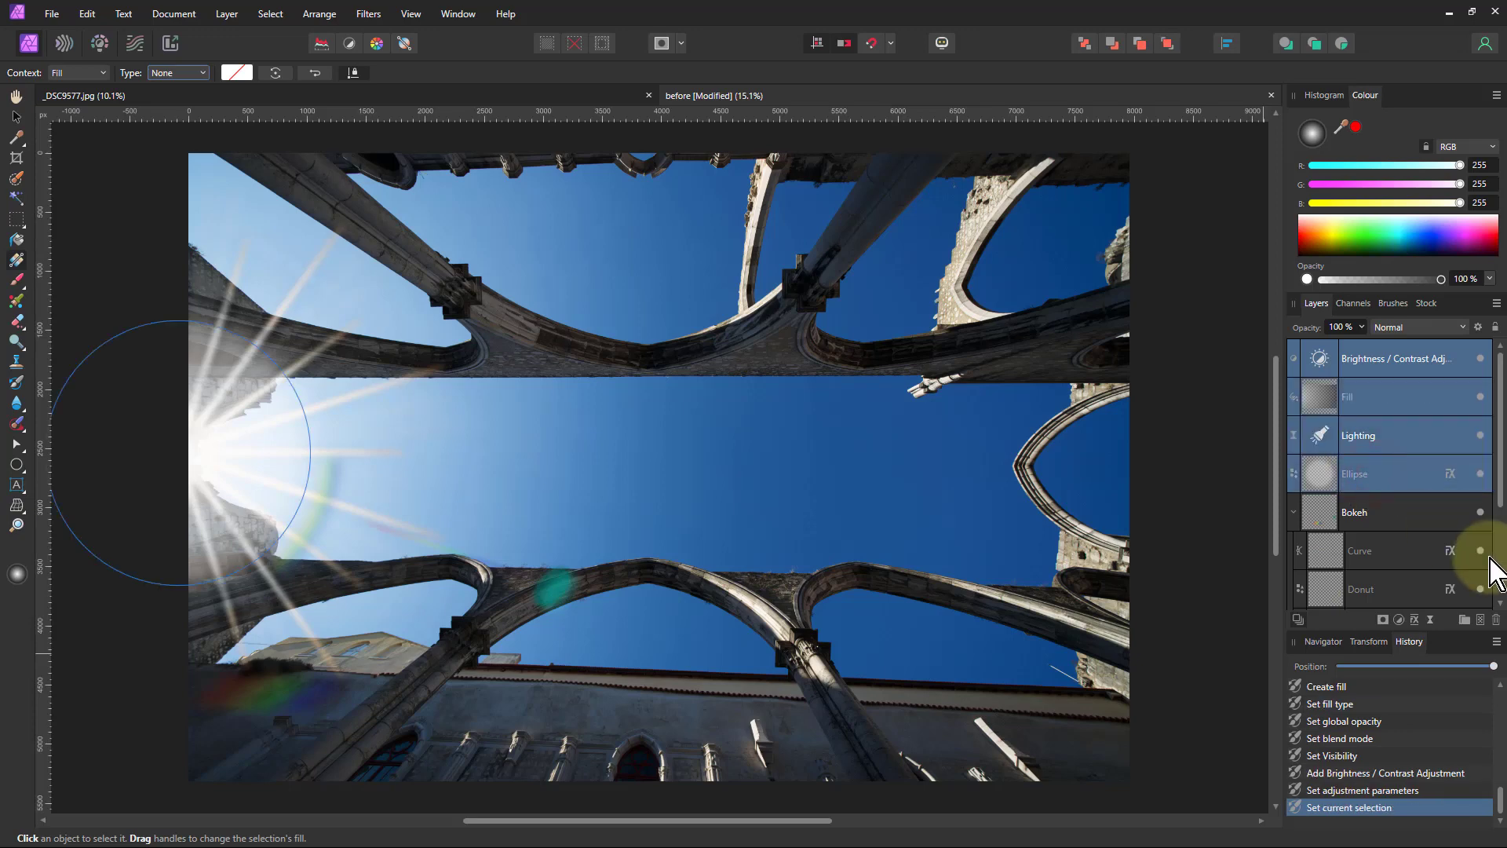
key(ctrl+g)
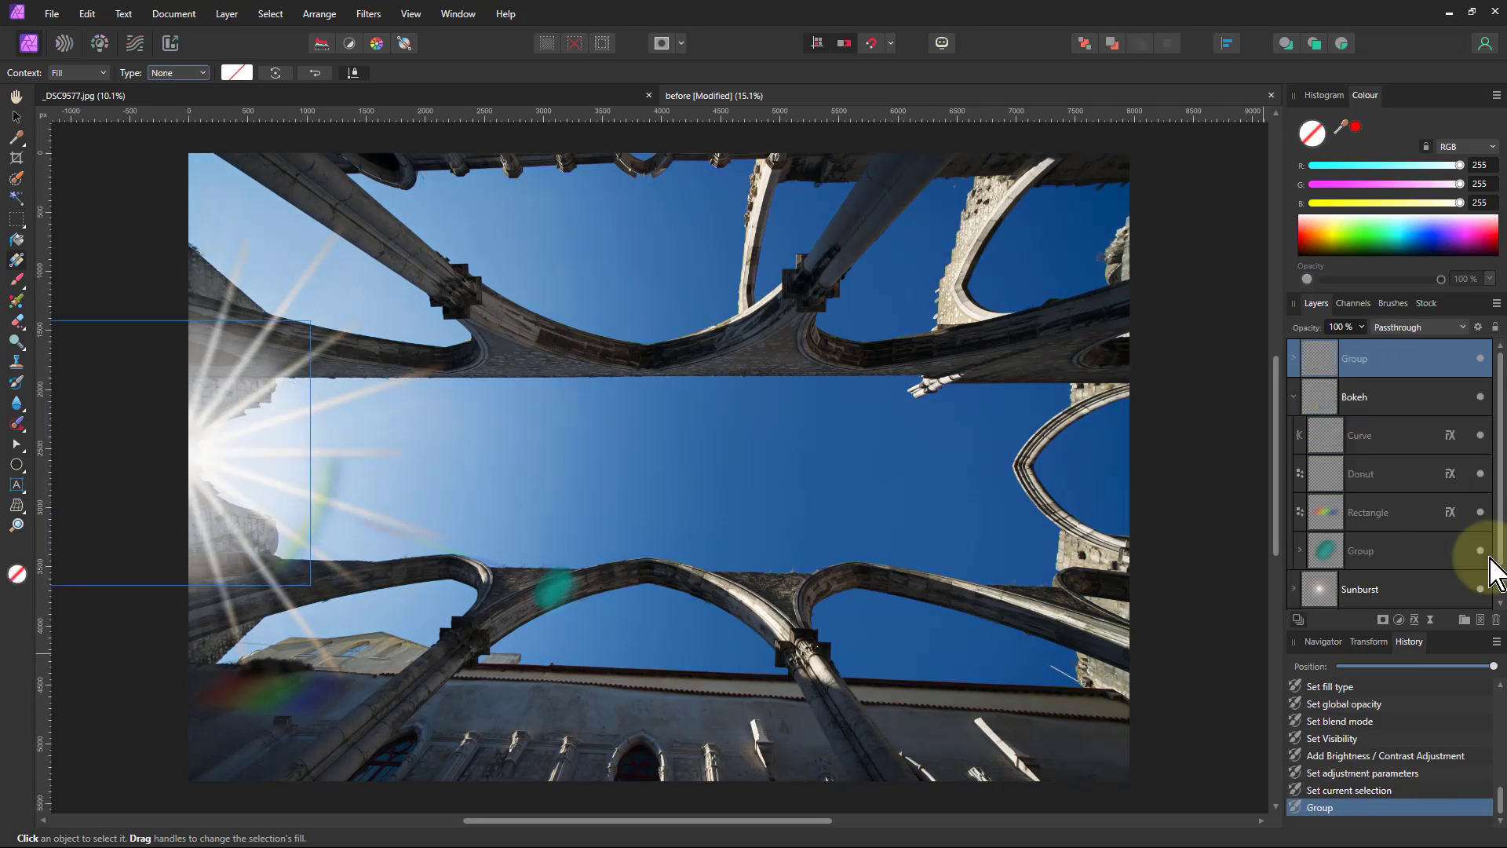
double_click(1374, 361)
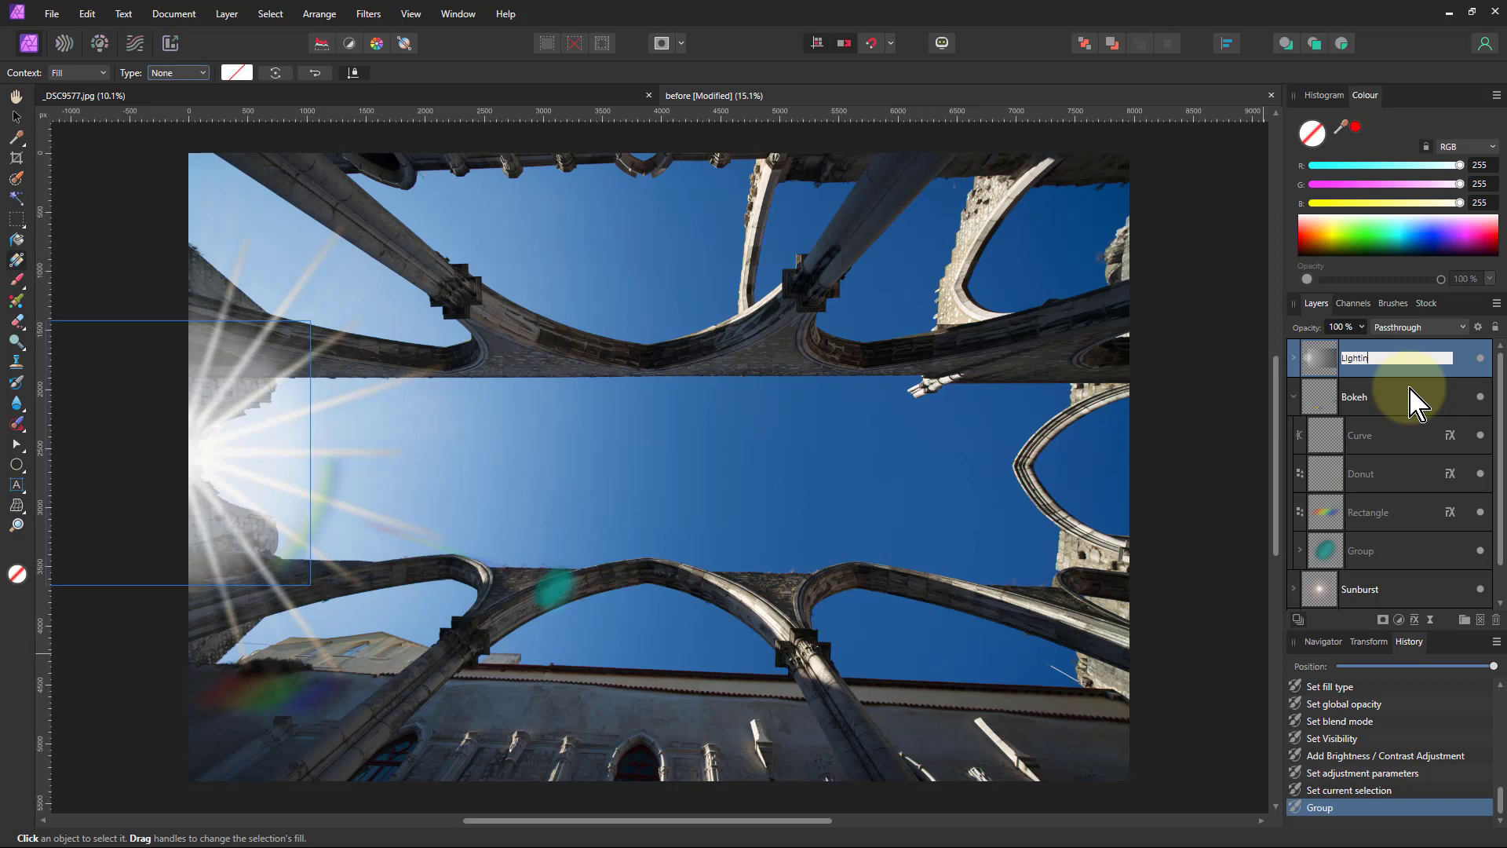
text(Lighting)
key(Return)
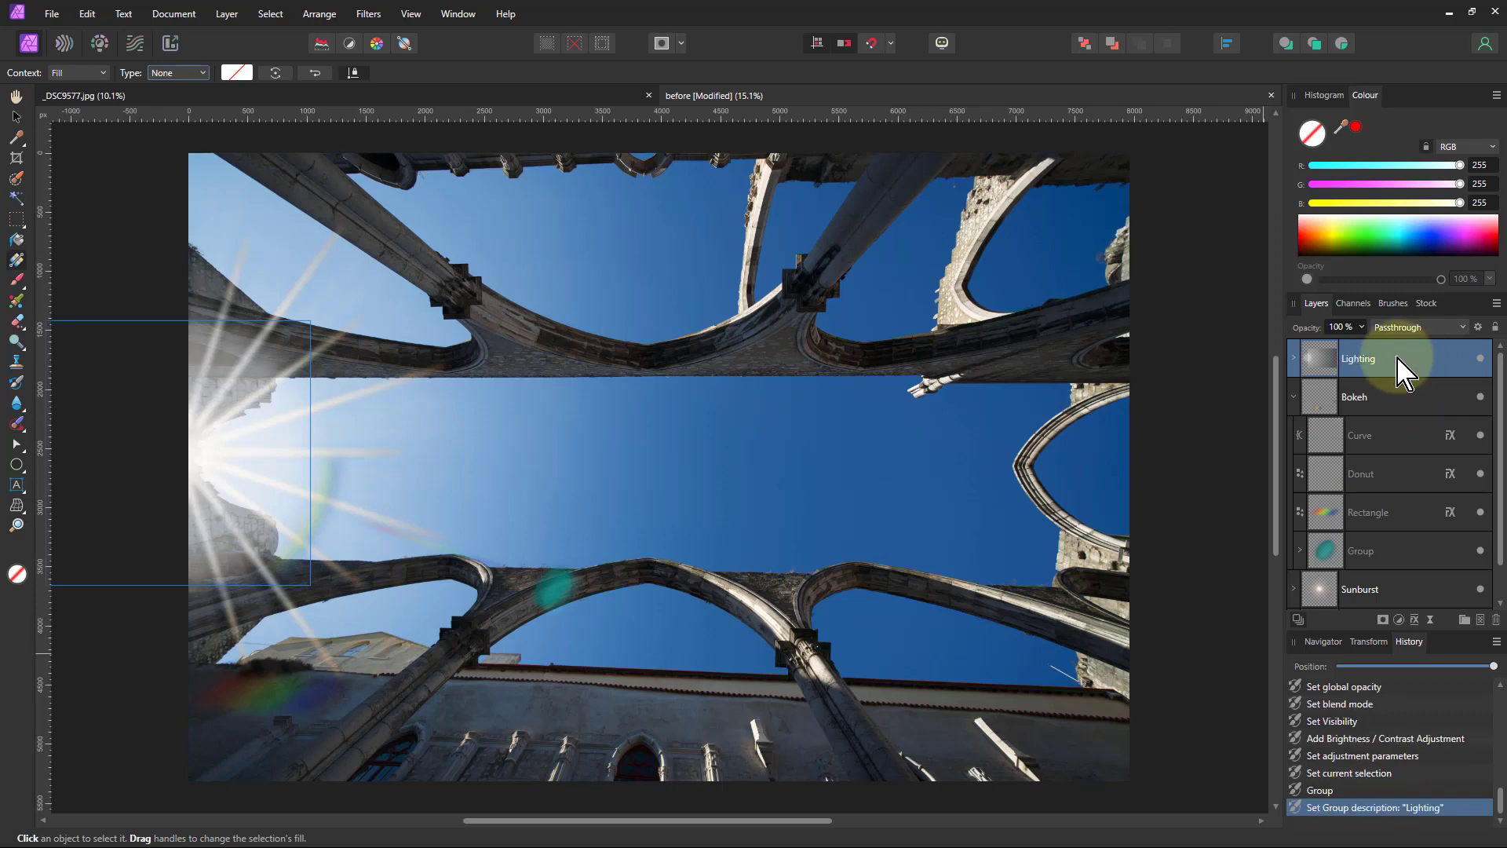
click(1294, 397)
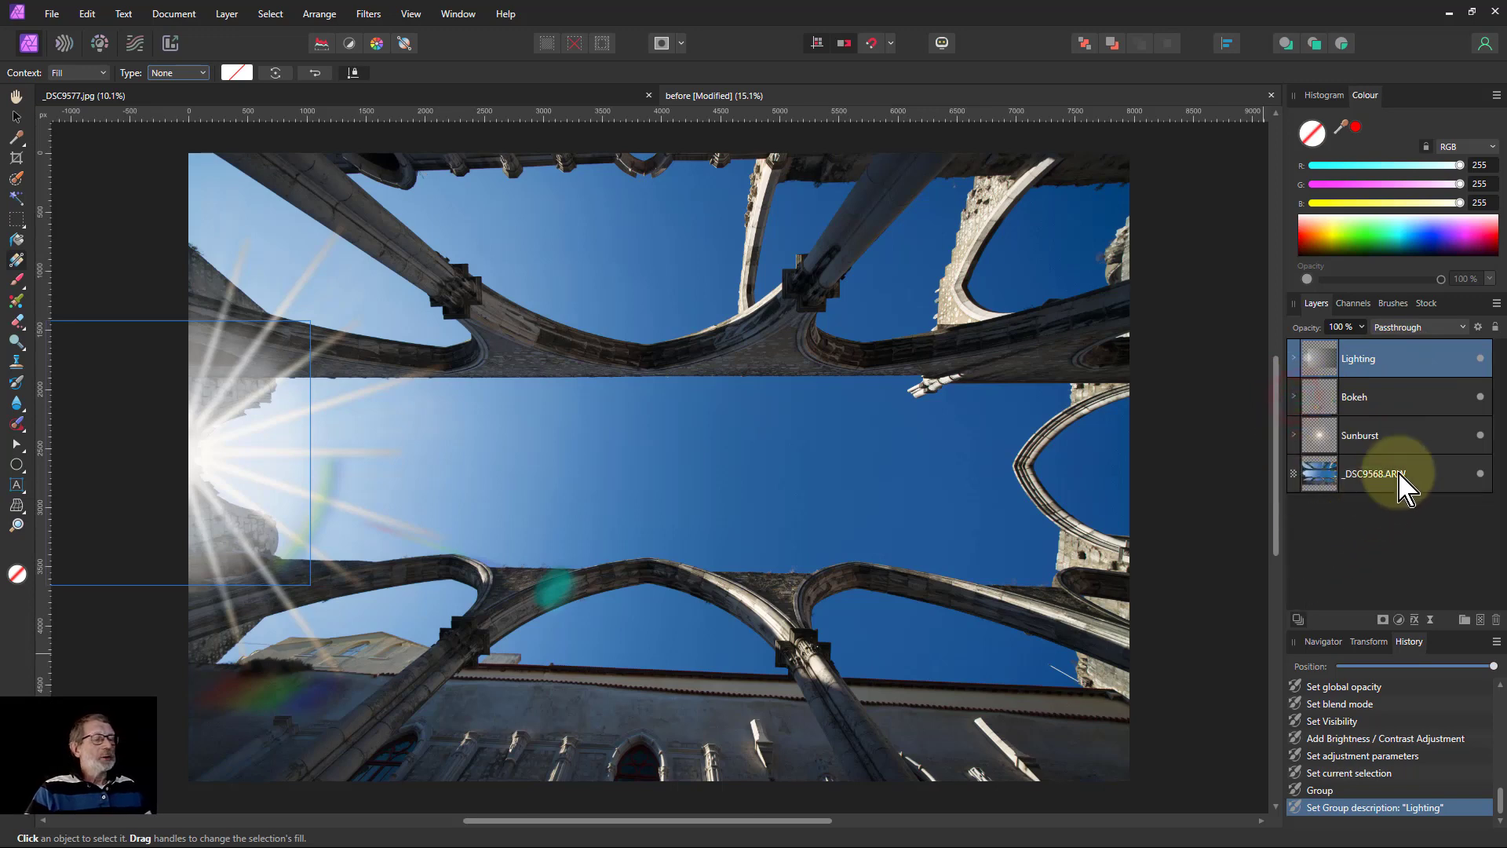
click(15, 96)
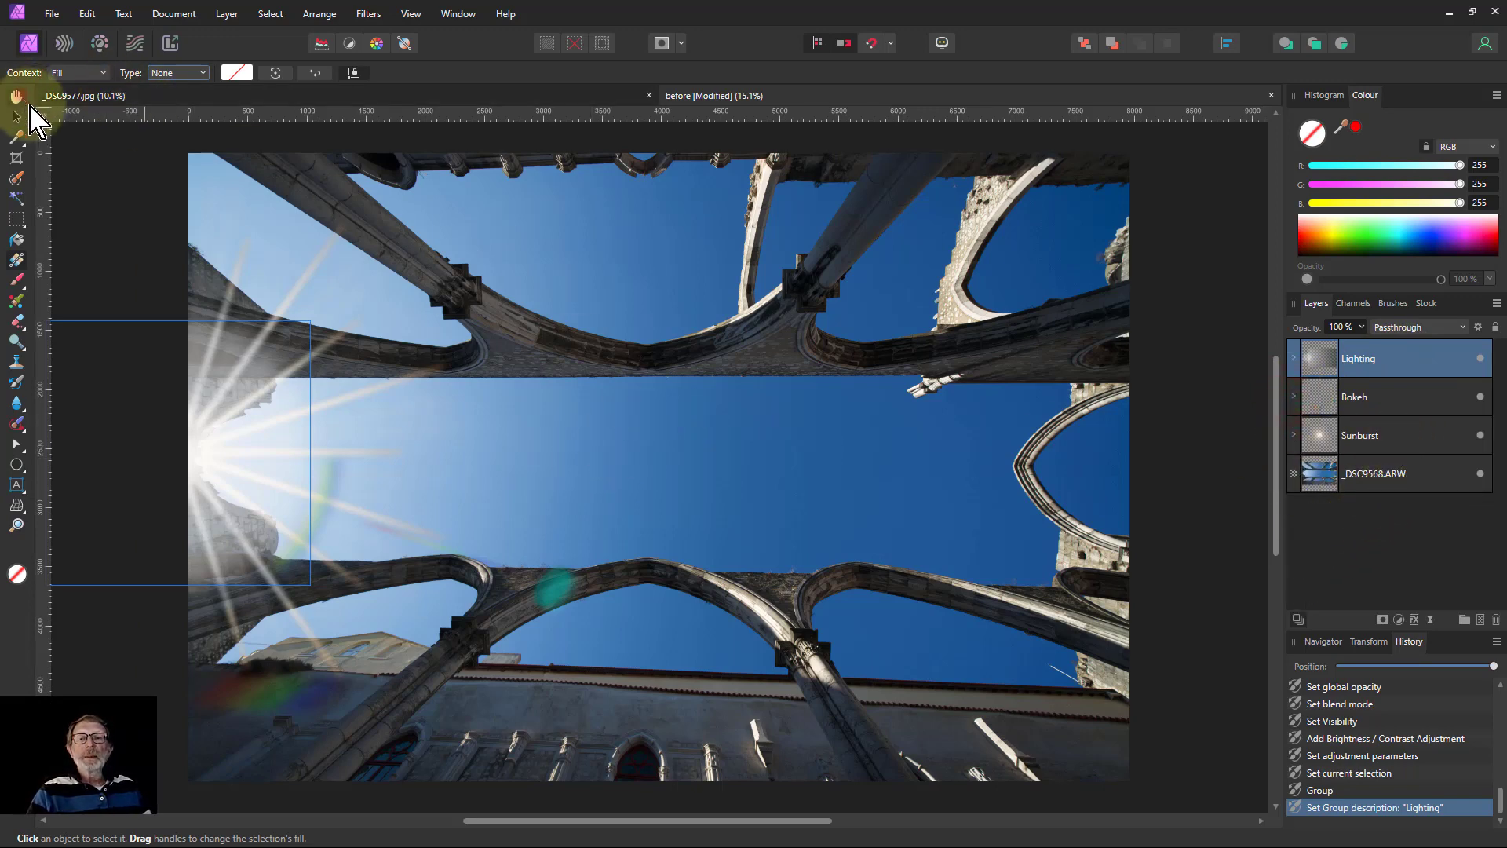
click(1480, 359)
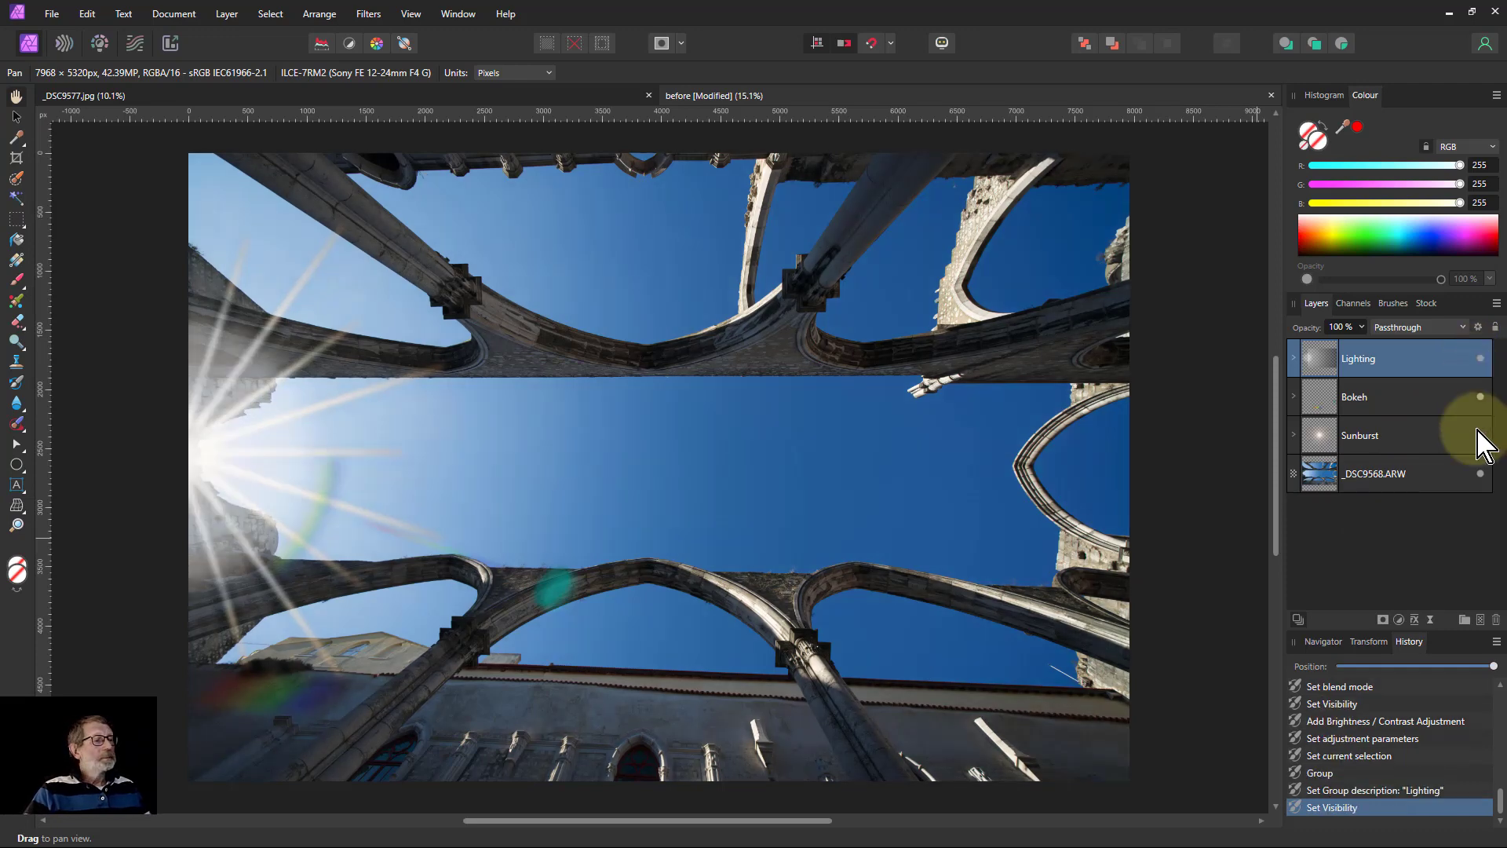
click(1480, 397)
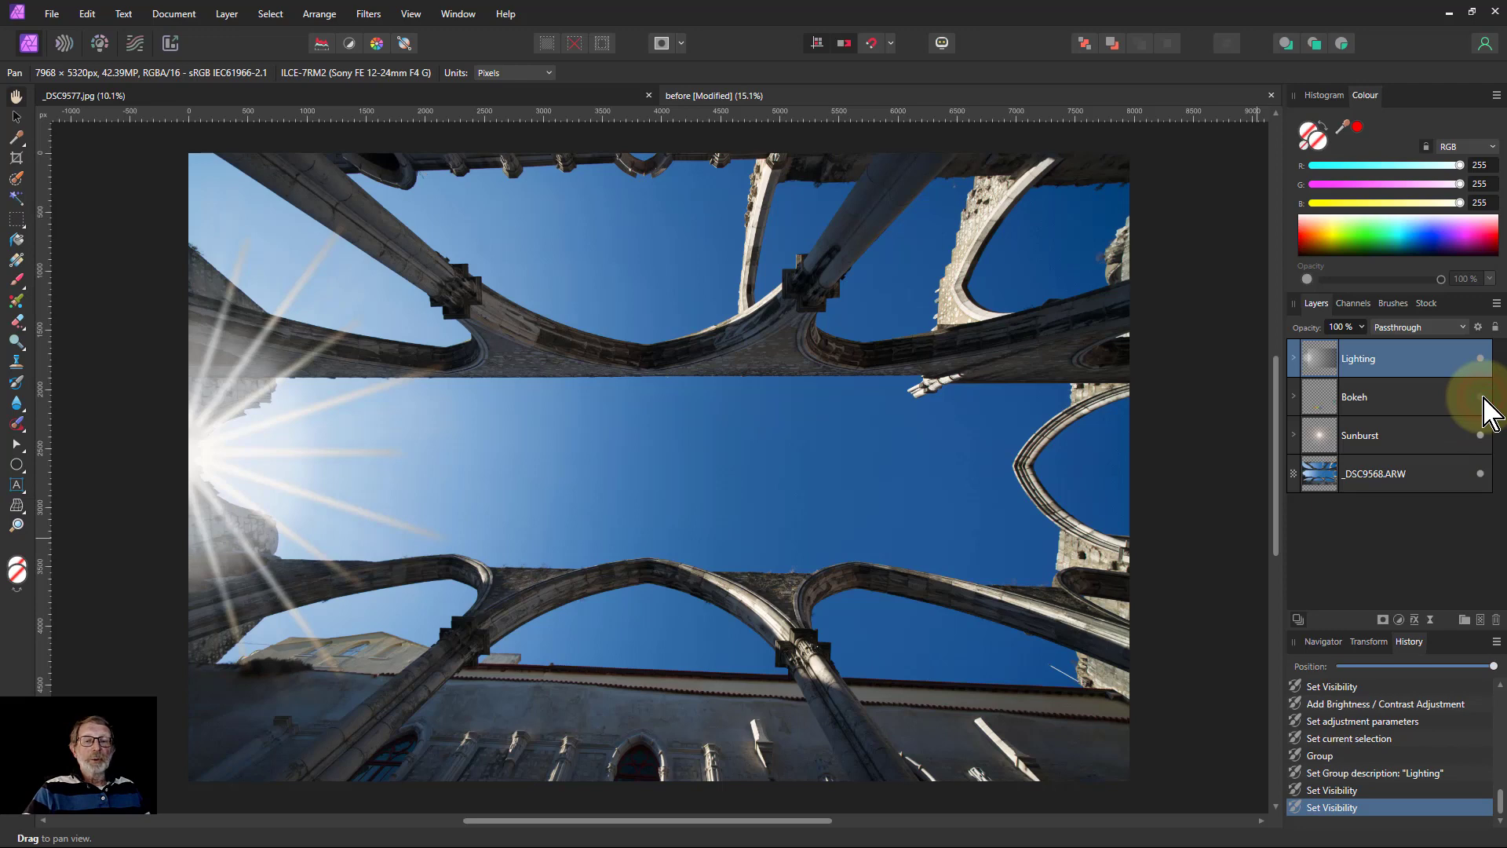
click(1480, 397)
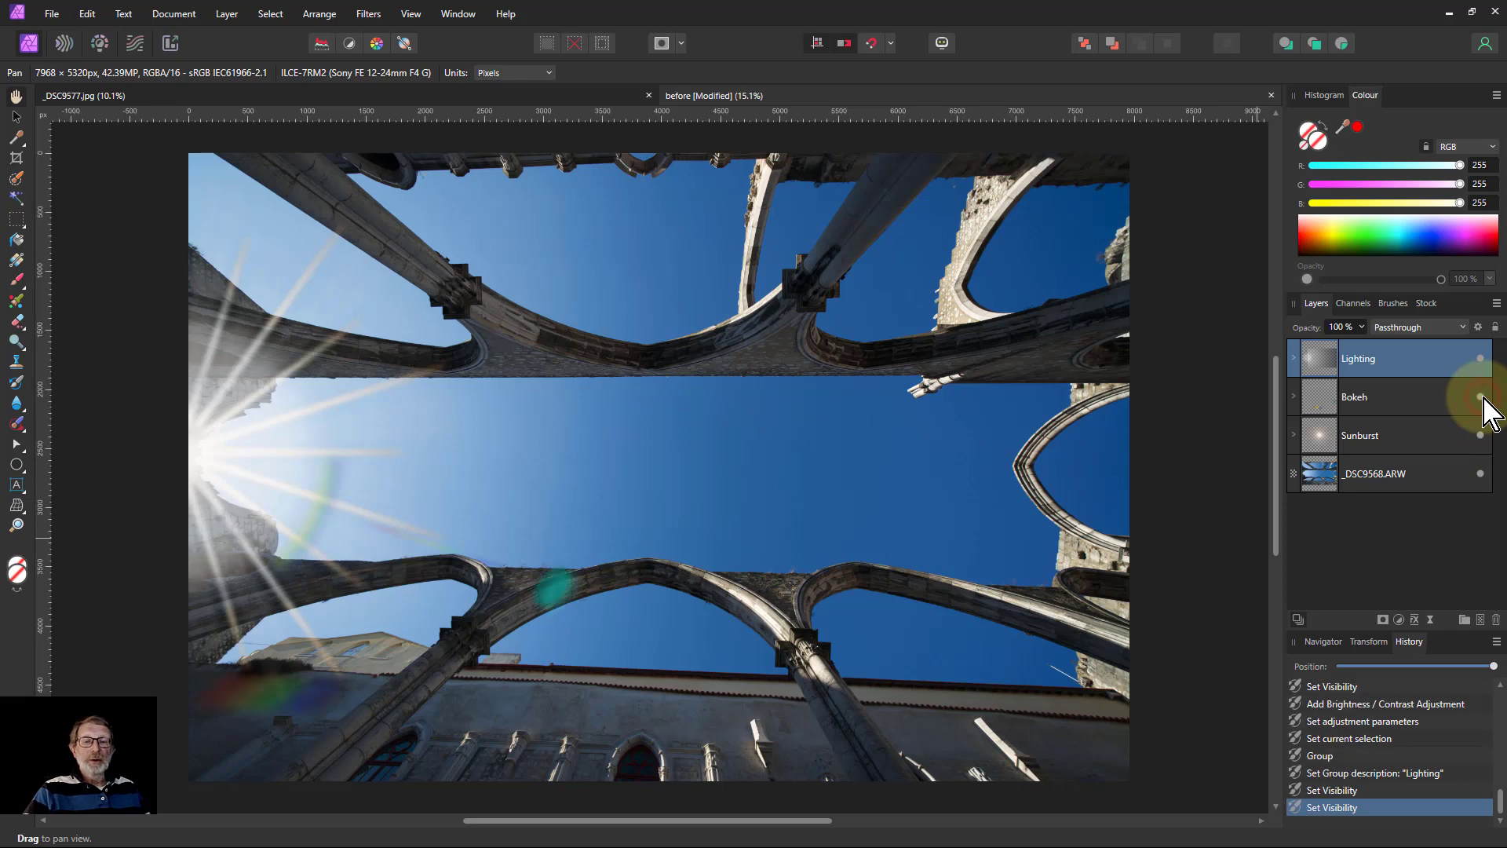
click(1480, 437)
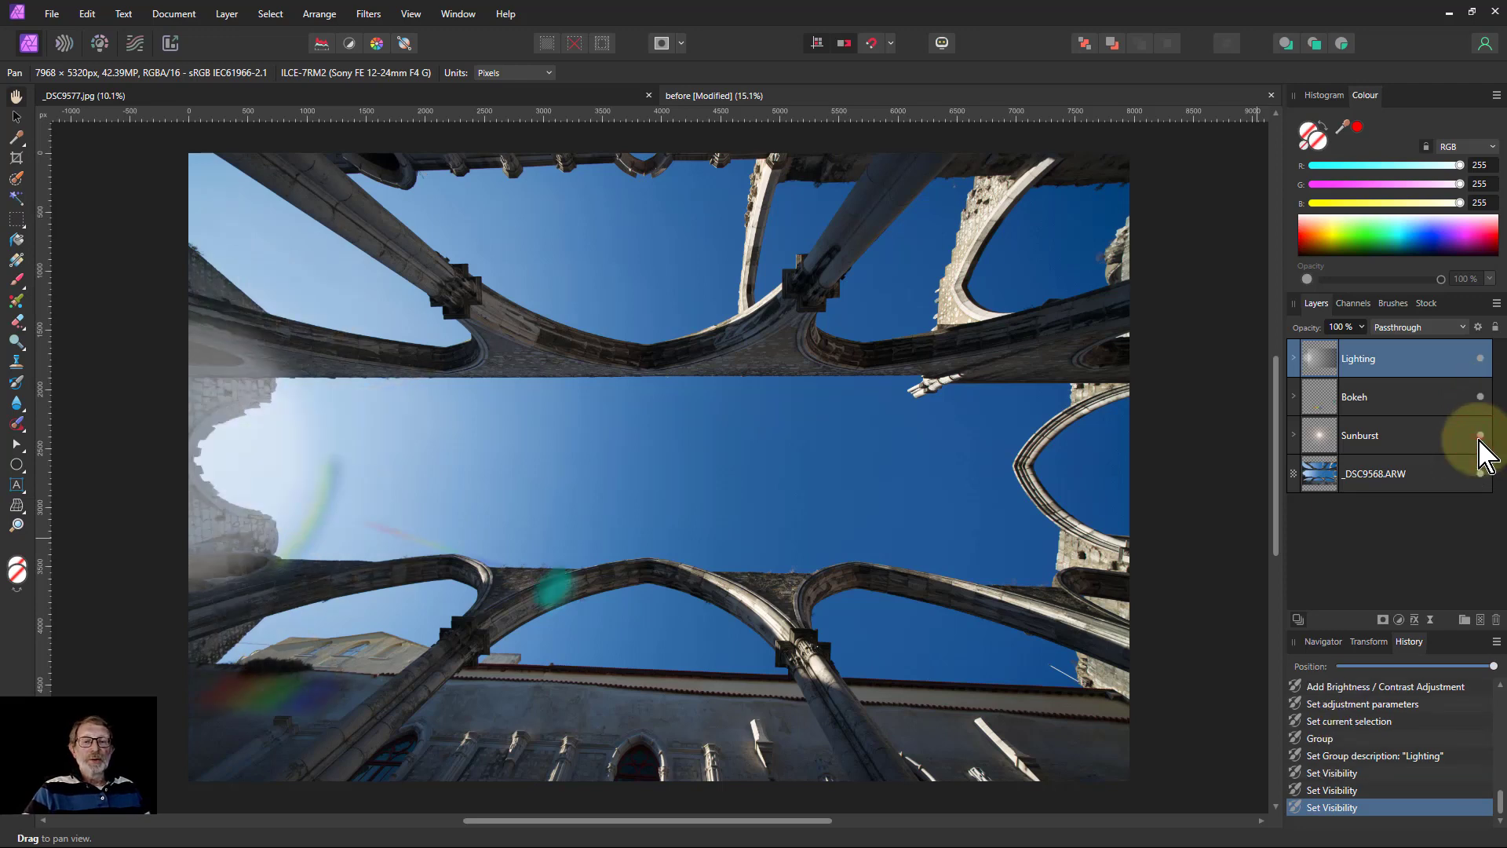
click(1480, 436)
shift+click(1428, 436)
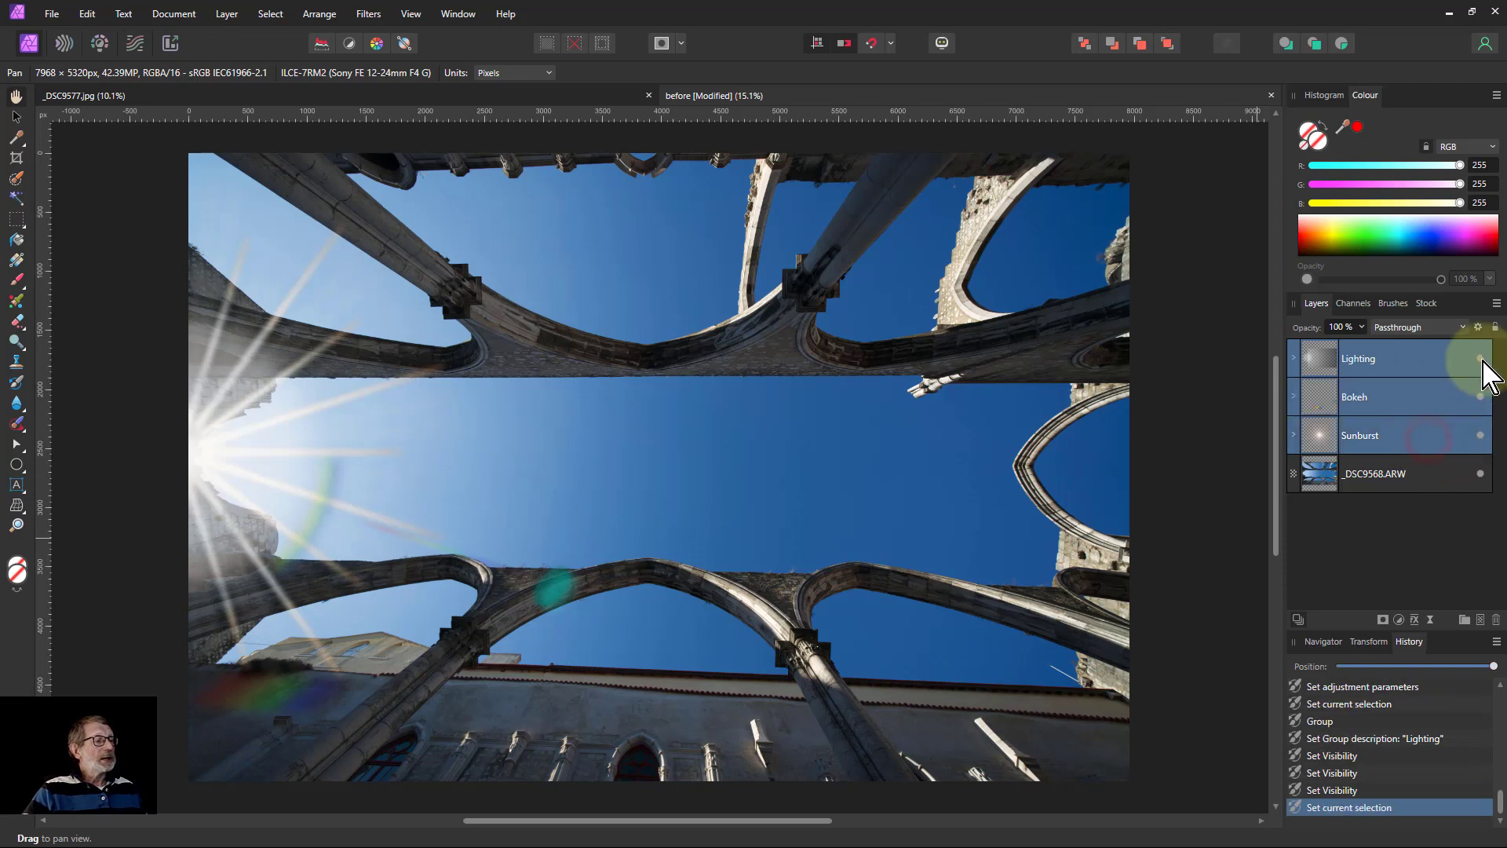
click(1481, 360)
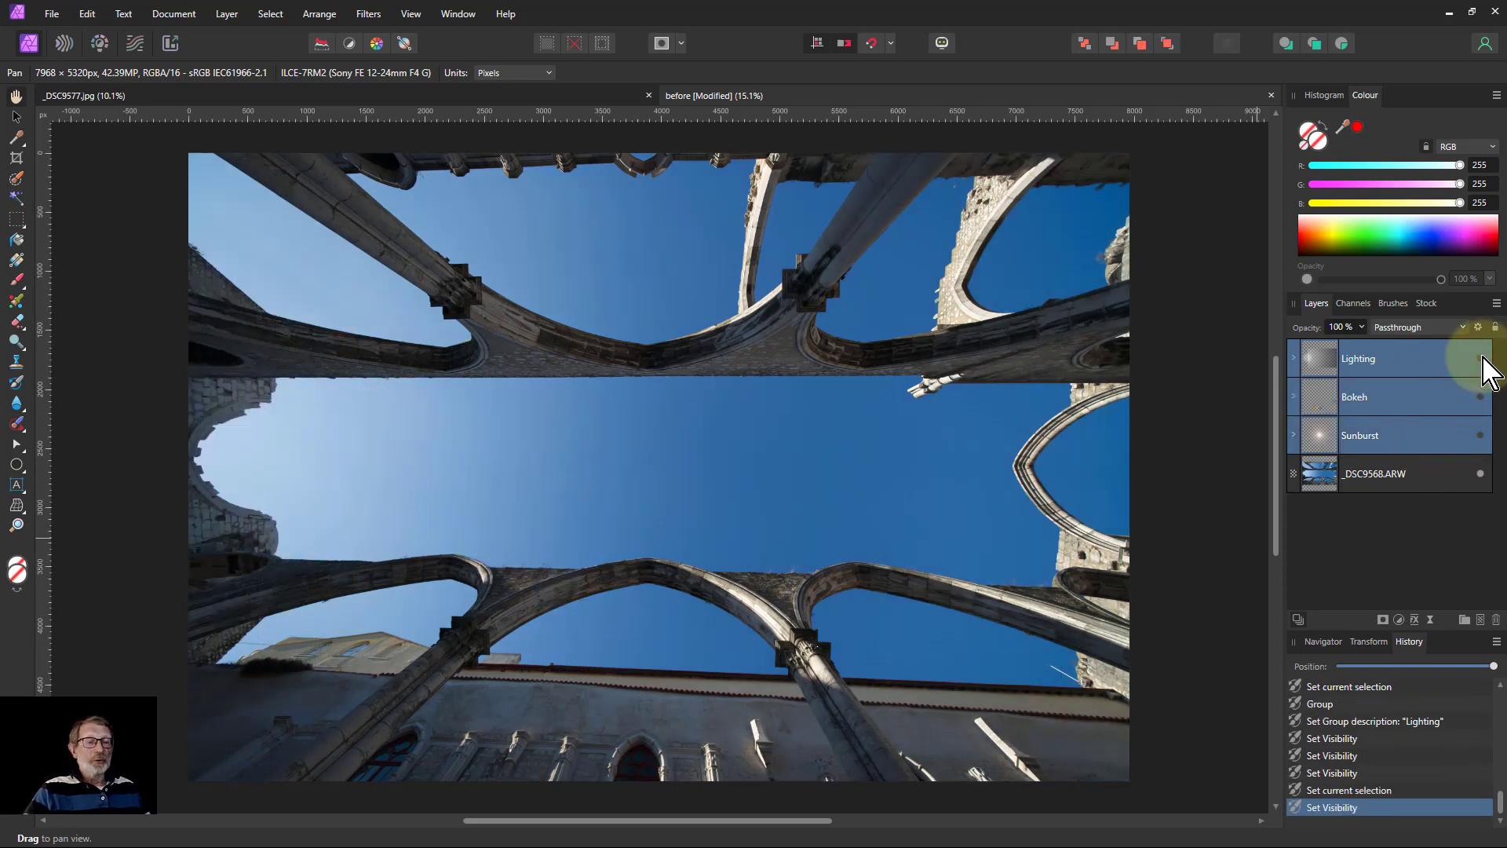
click(1481, 360)
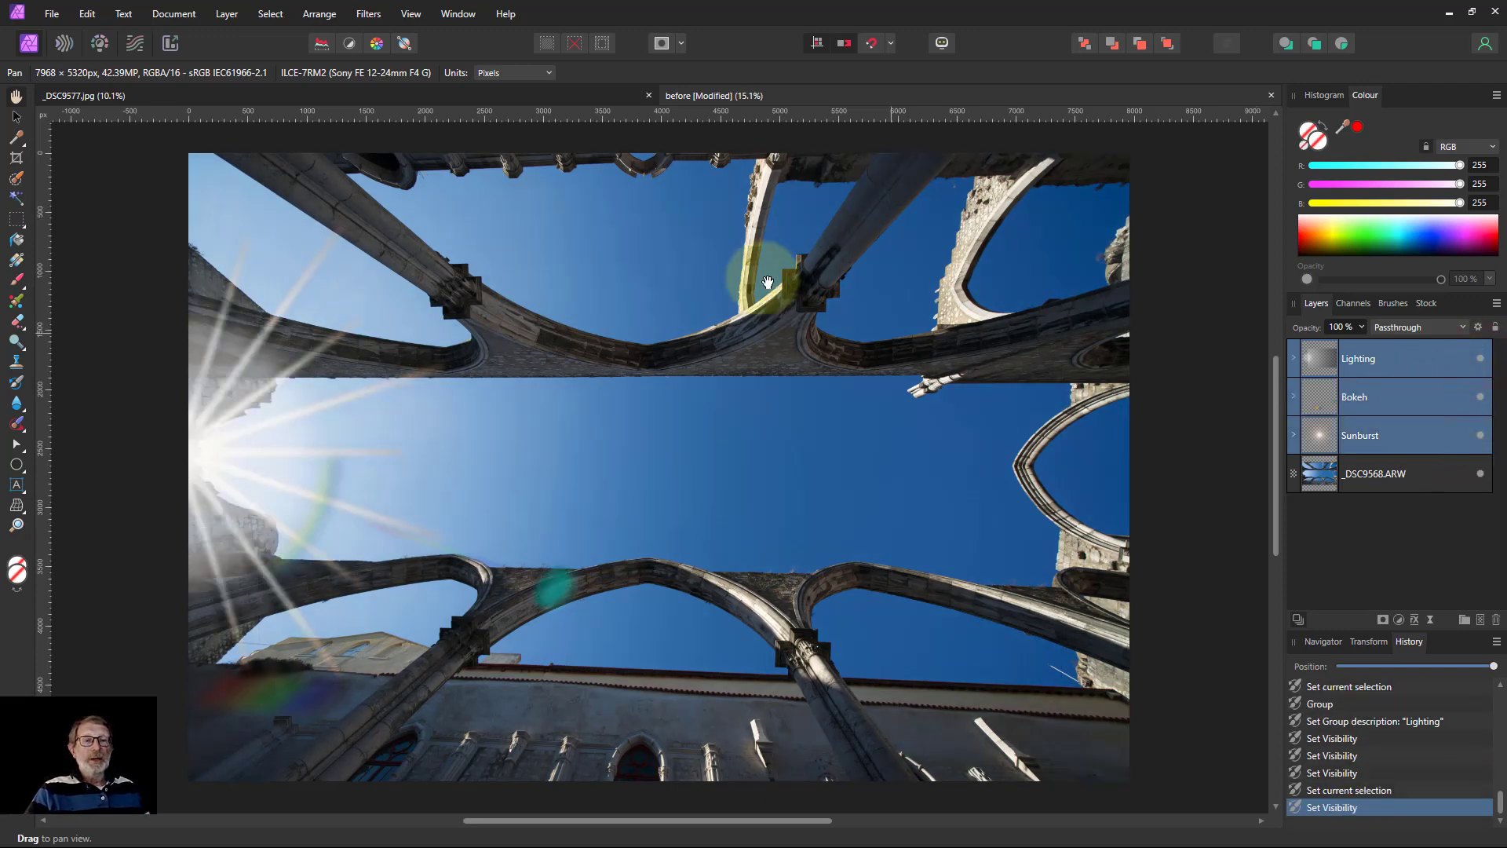
click(294, 95)
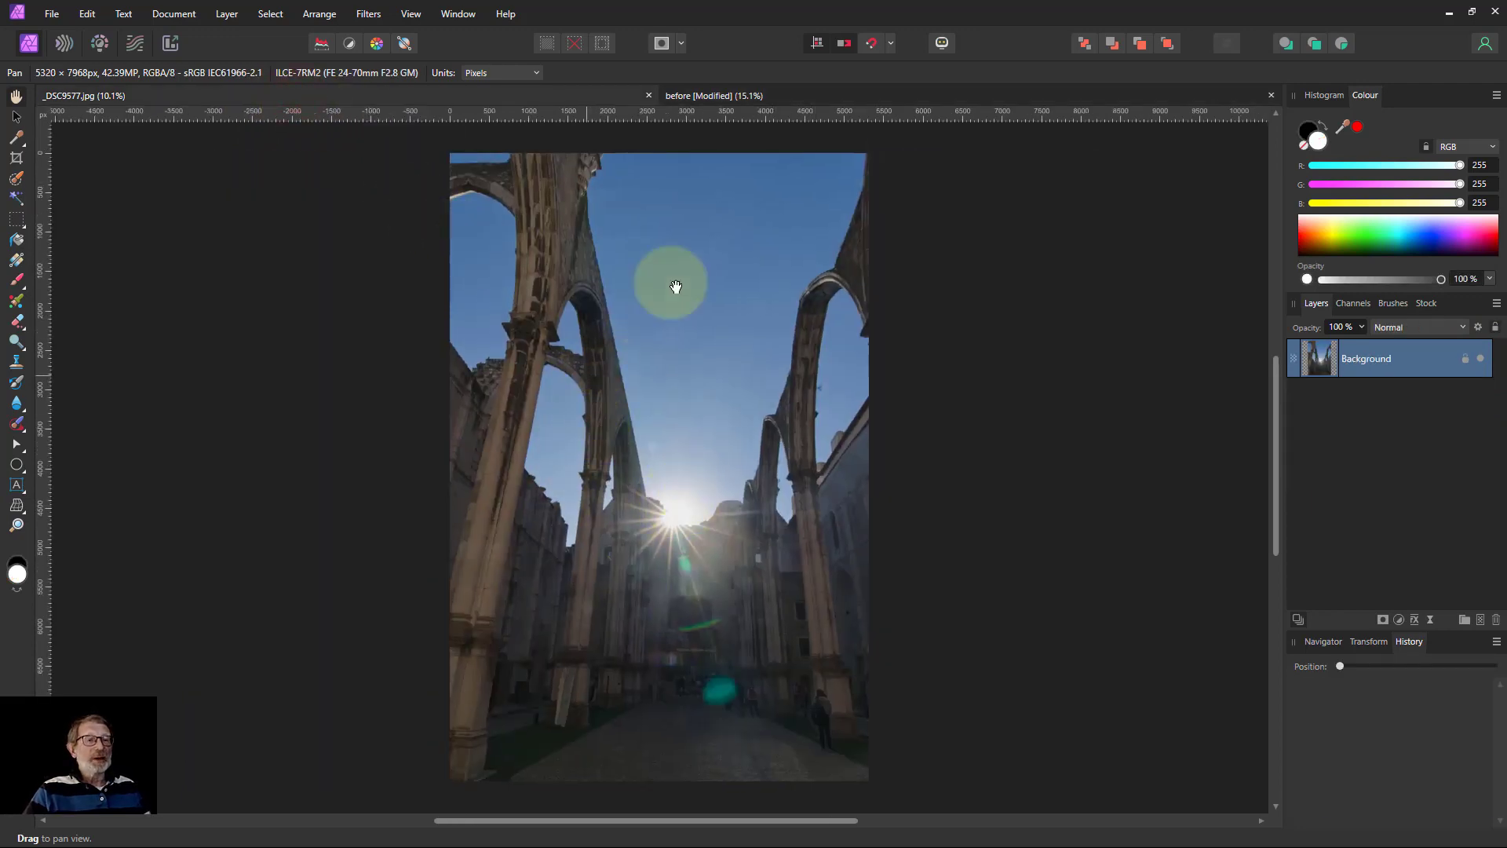
click(807, 94)
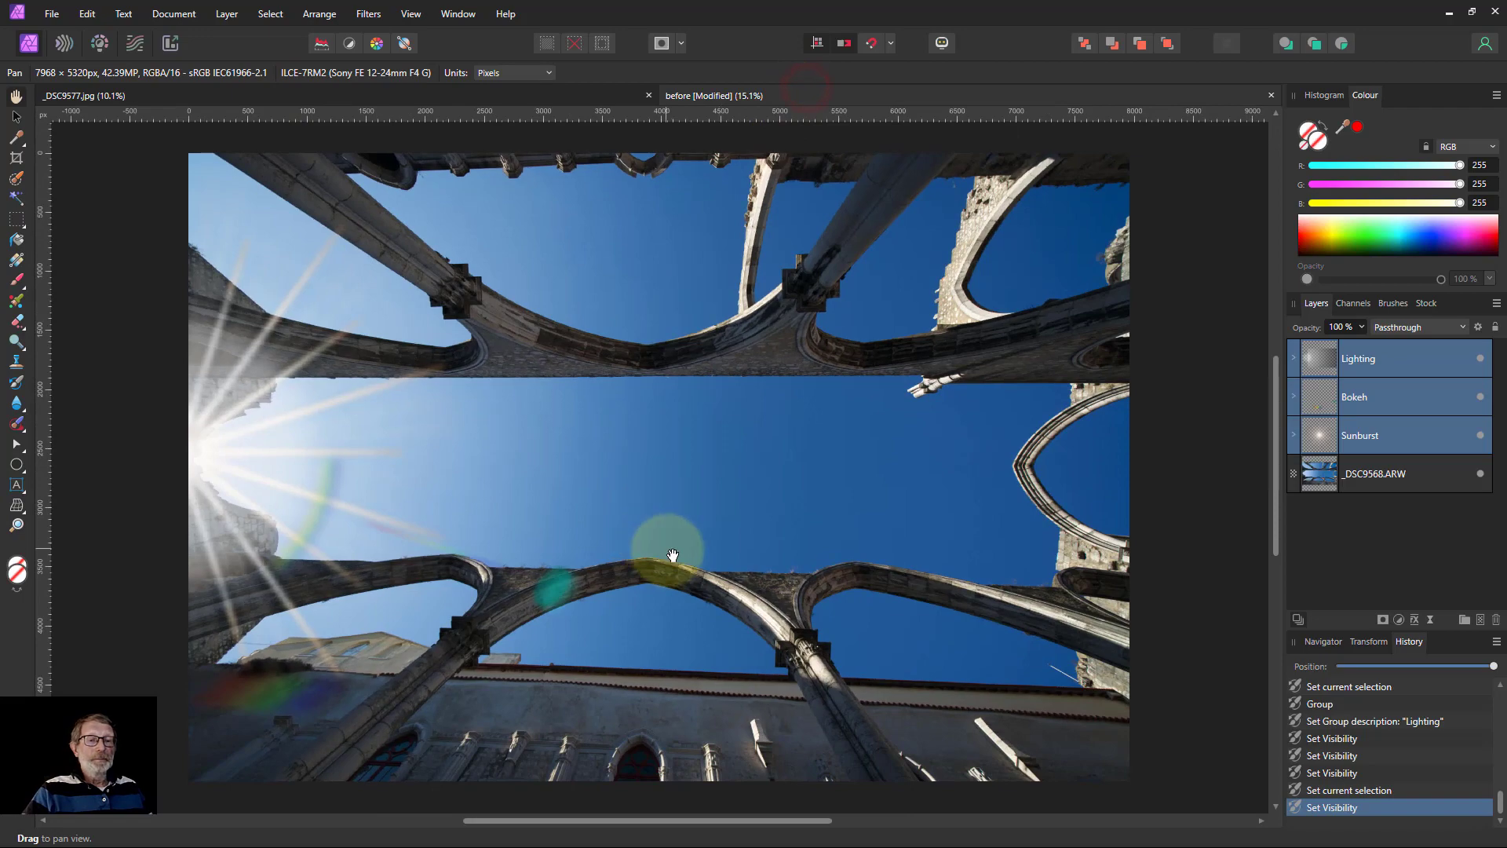